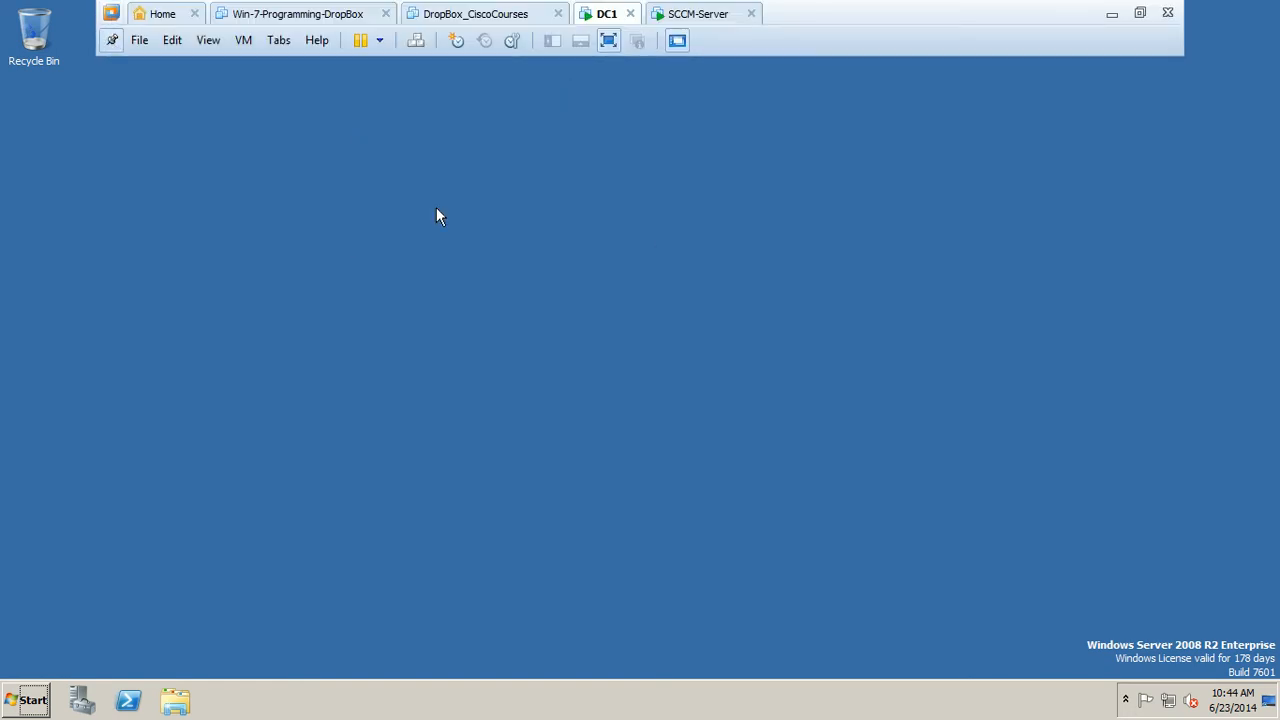
Step: View the basic system information of the DC1 domain controller, including its computer name and domain, and close it
click(30, 700)
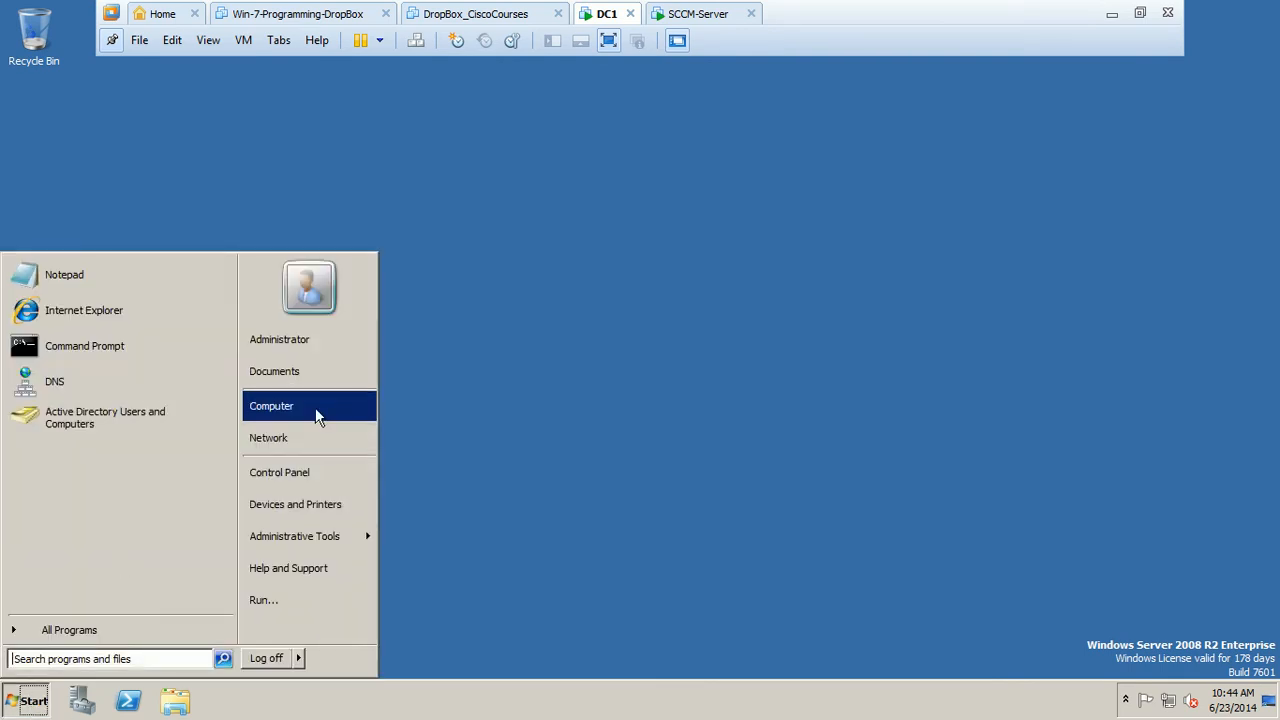
right_click(315, 407)
click(359, 539)
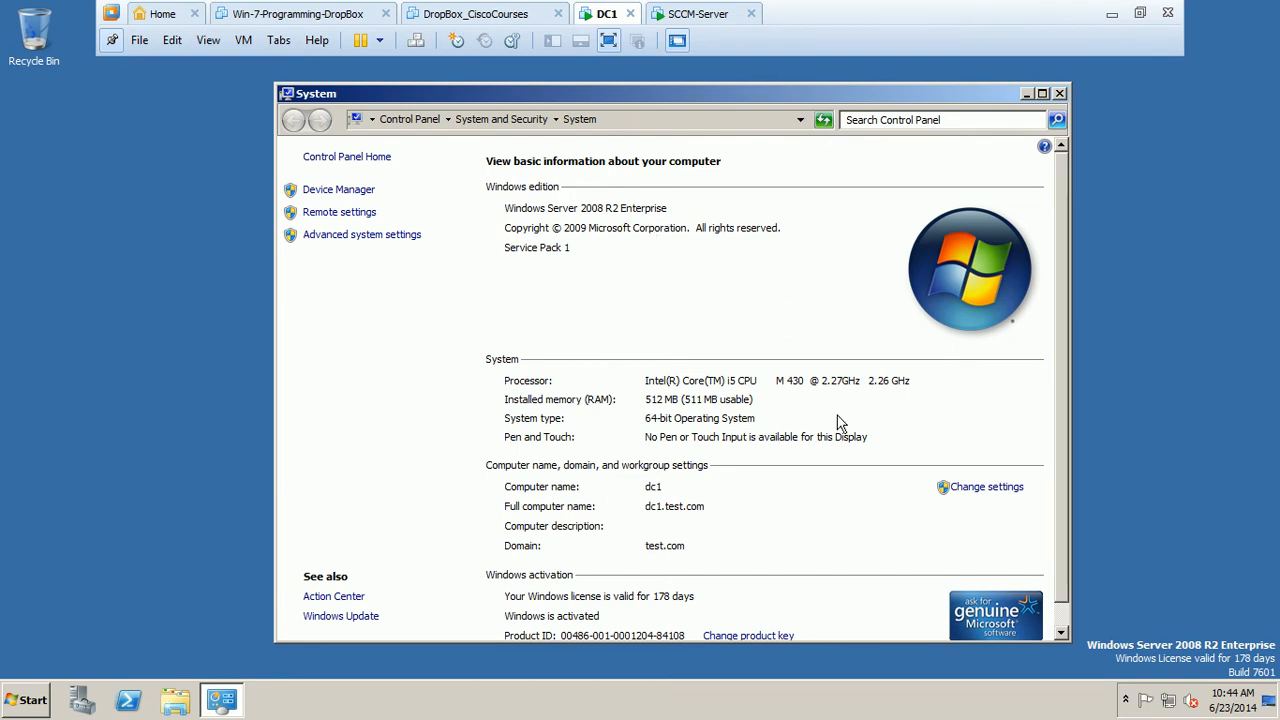
click(1060, 94)
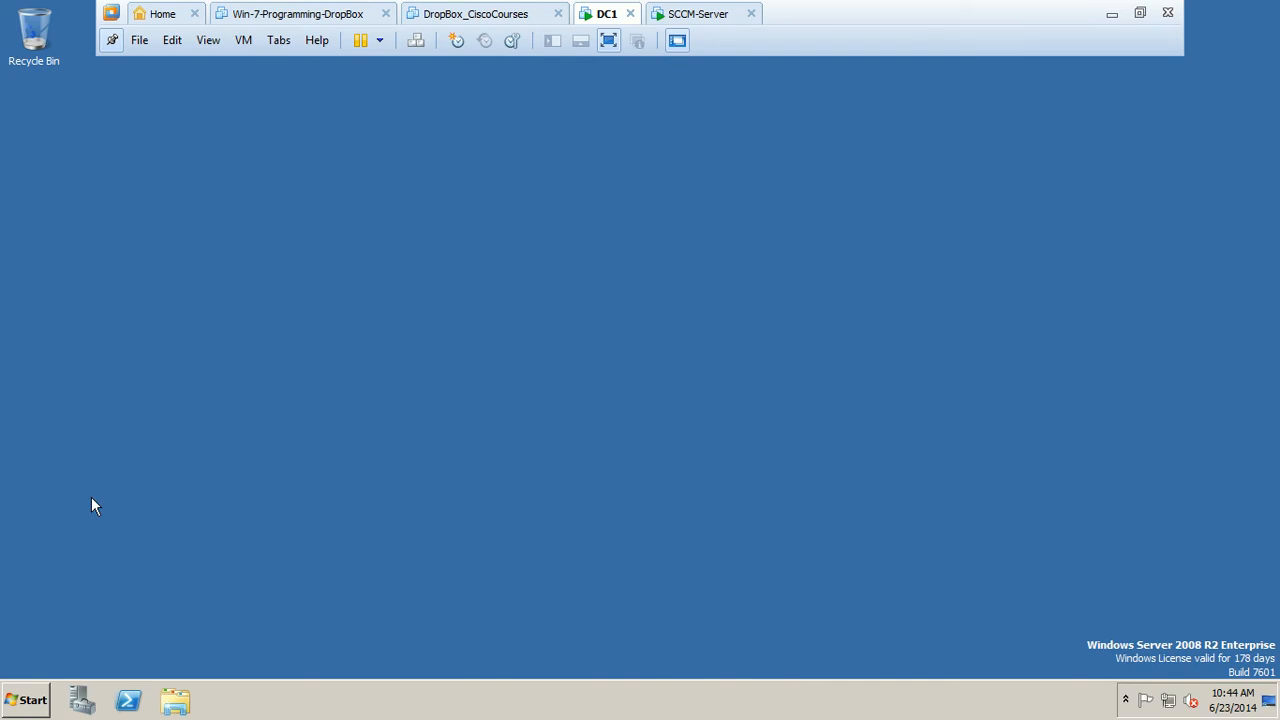
Step: Open Active Directory Users and Computers and display the group memberships of the sms admin user
click(26, 698)
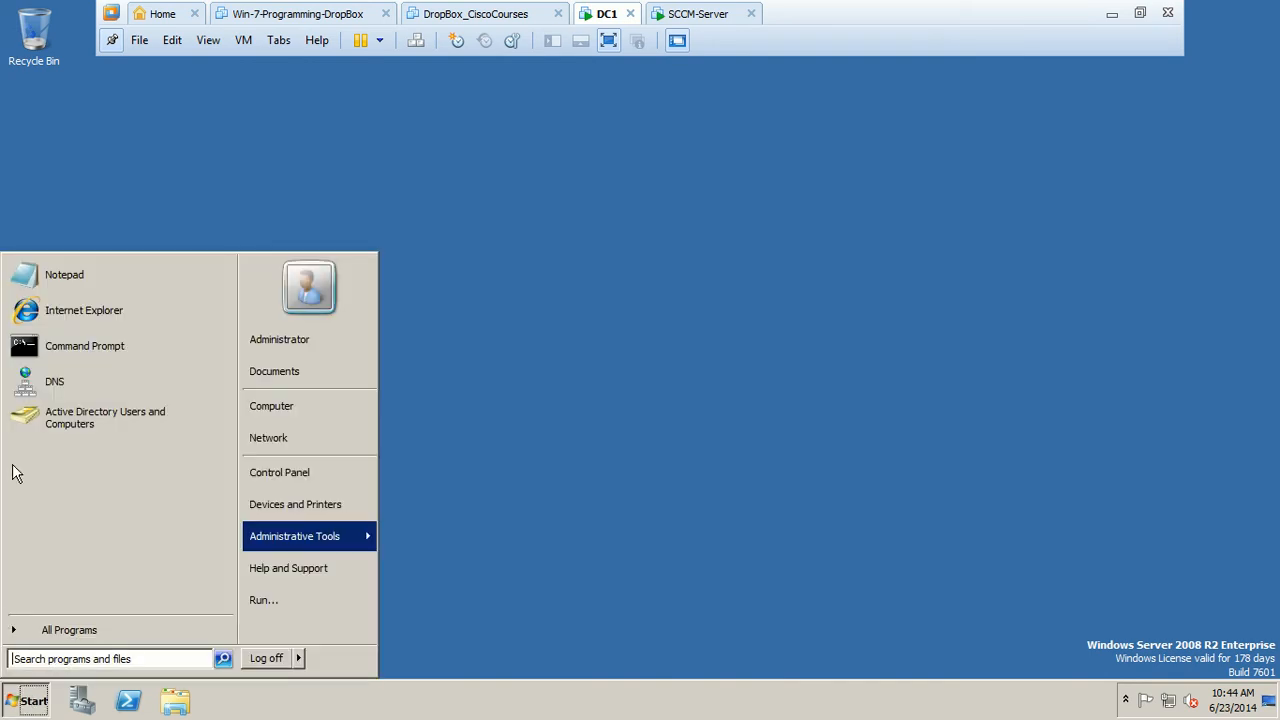
click(96, 420)
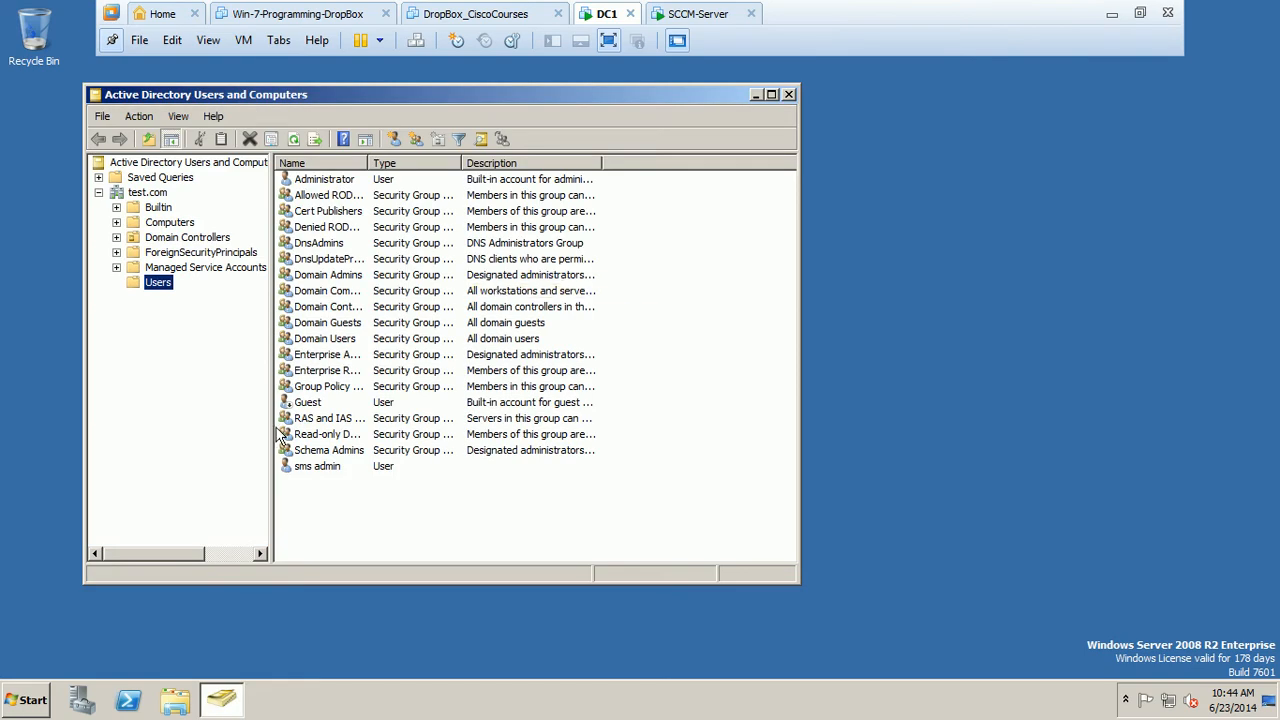
click(315, 470)
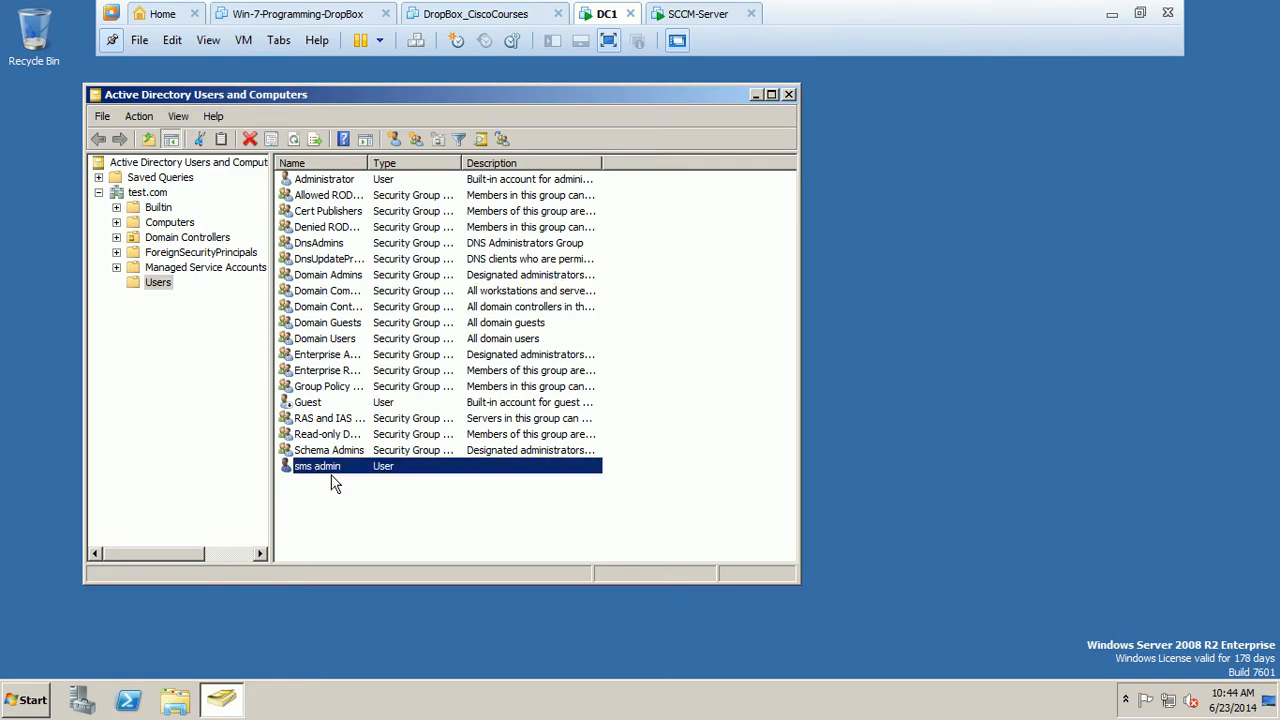
double_click(330, 472)
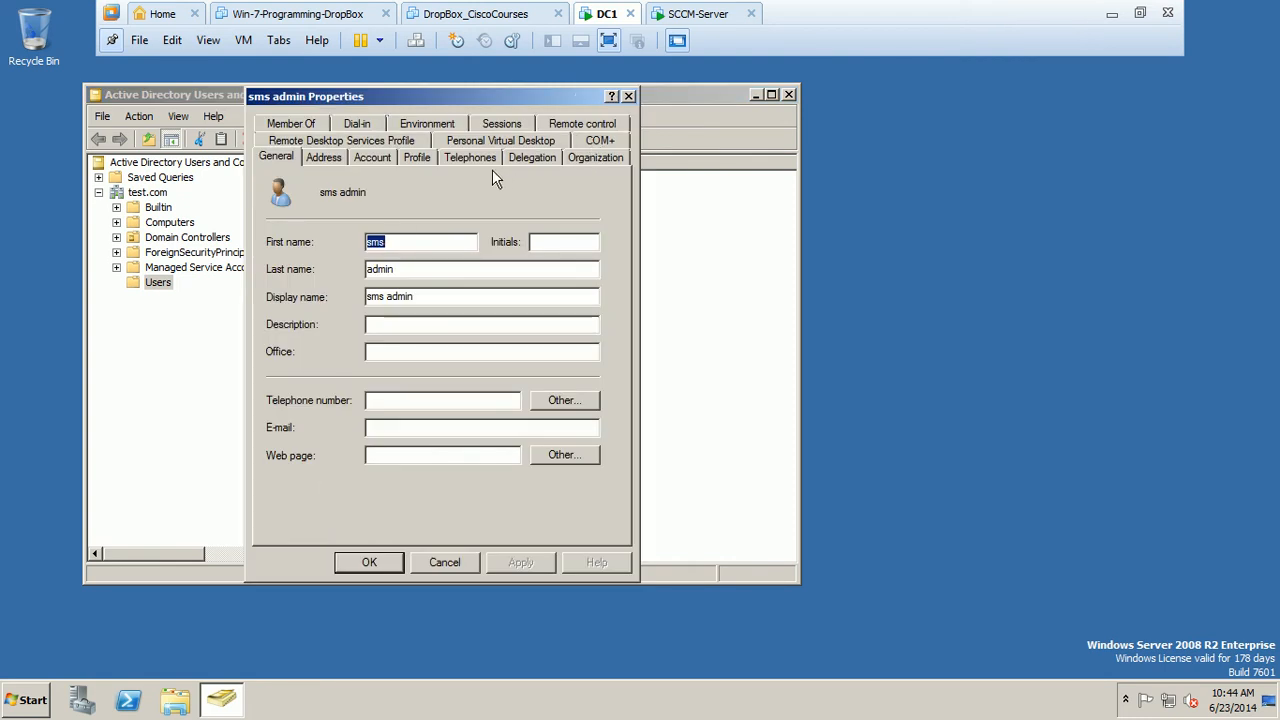
click(306, 126)
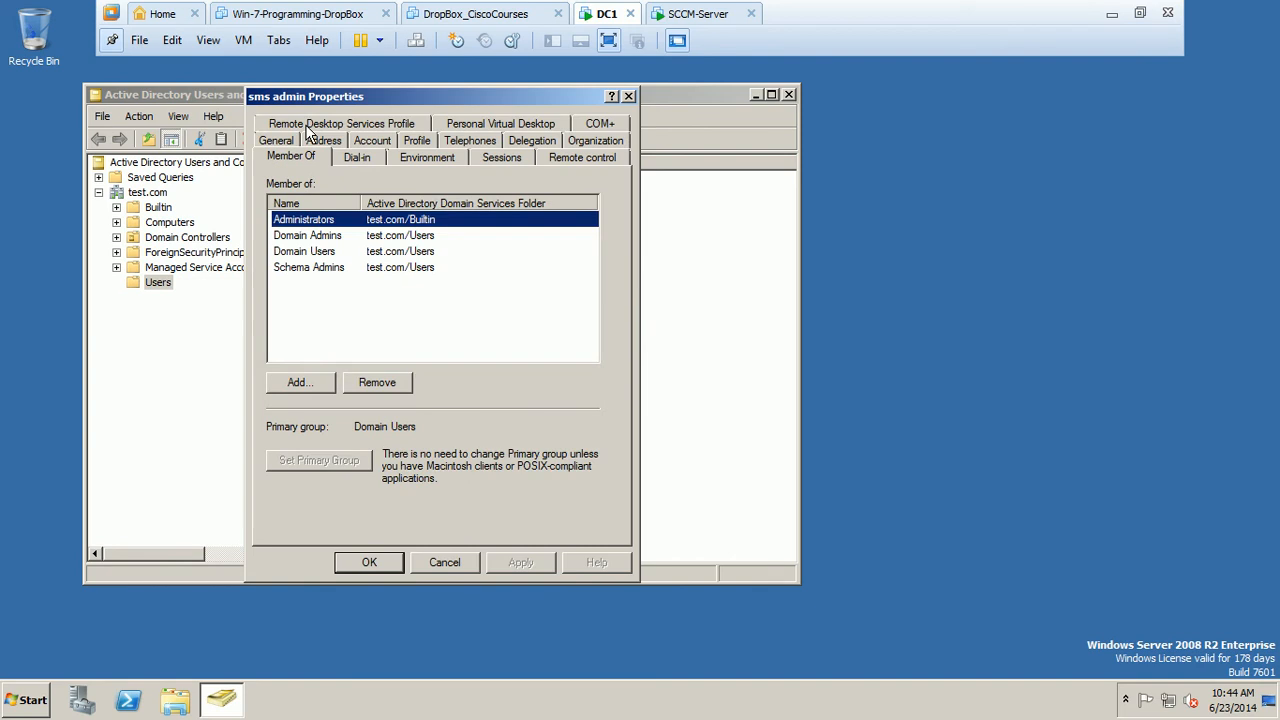
Step: Review the sms admin user's groups, inspect the Schema Admins group's properties, and close the console without making changes
click(338, 236)
click(338, 252)
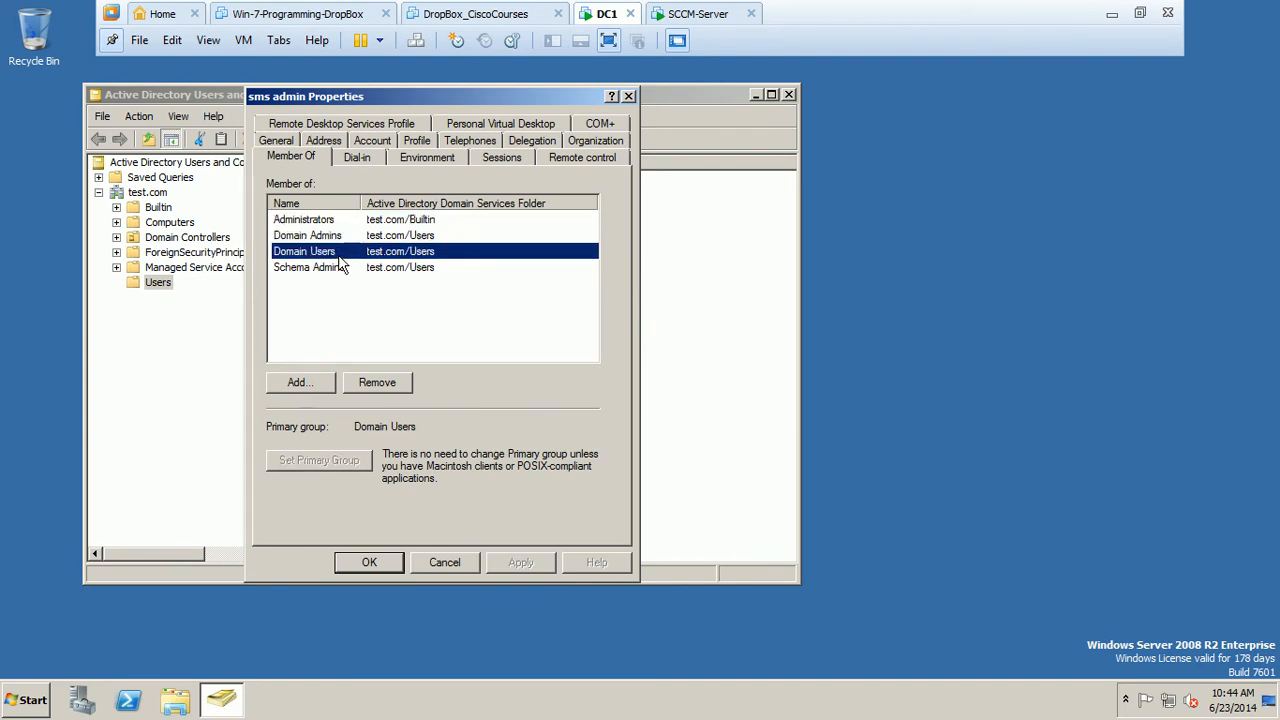
double_click(310, 267)
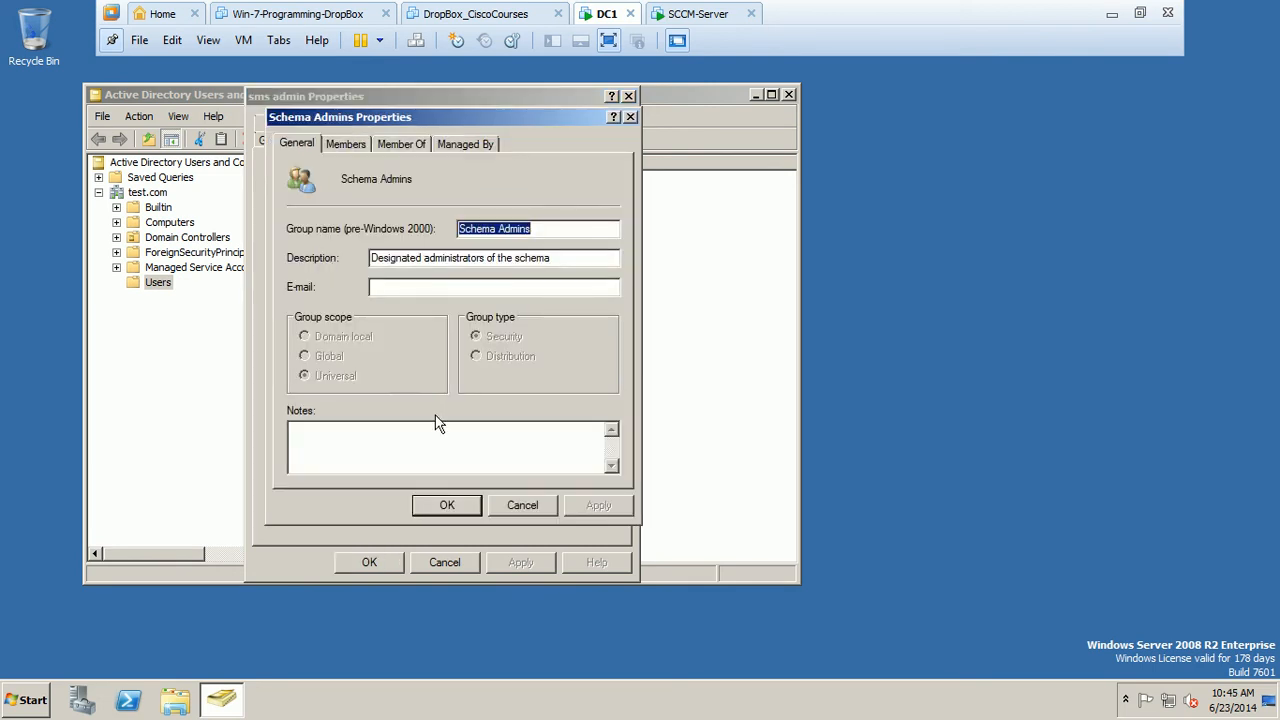
click(505, 506)
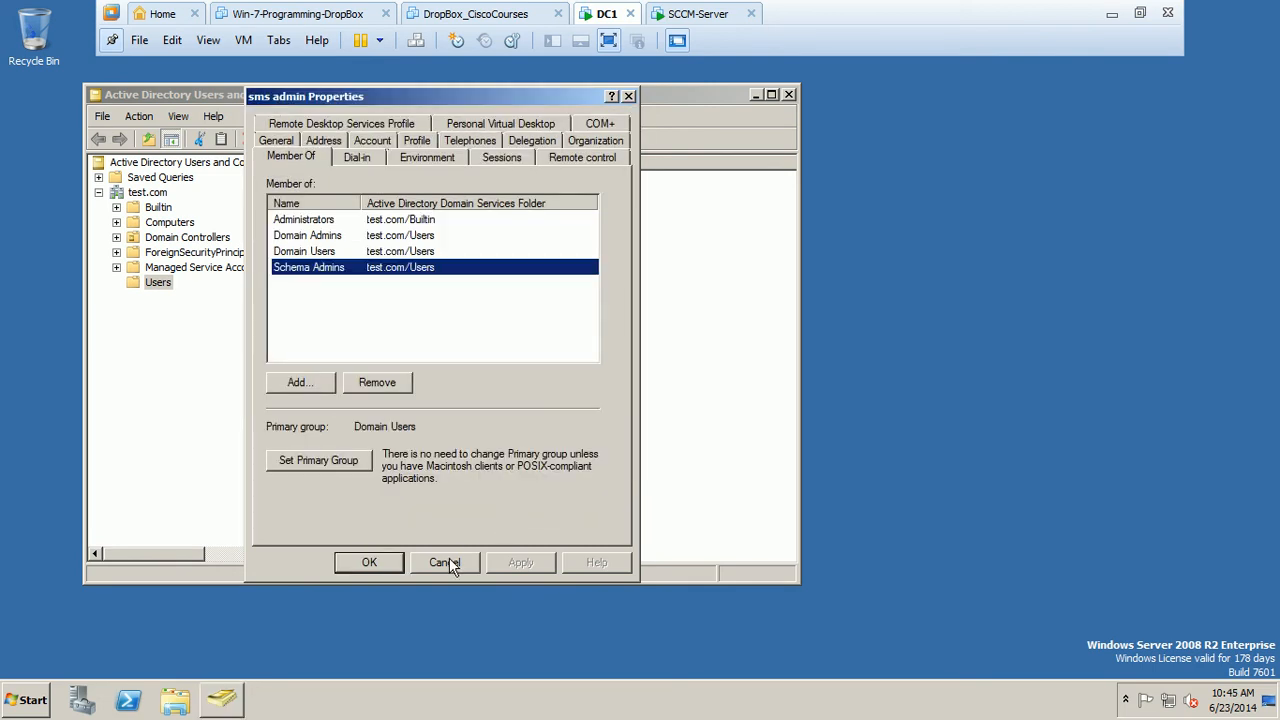
click(445, 563)
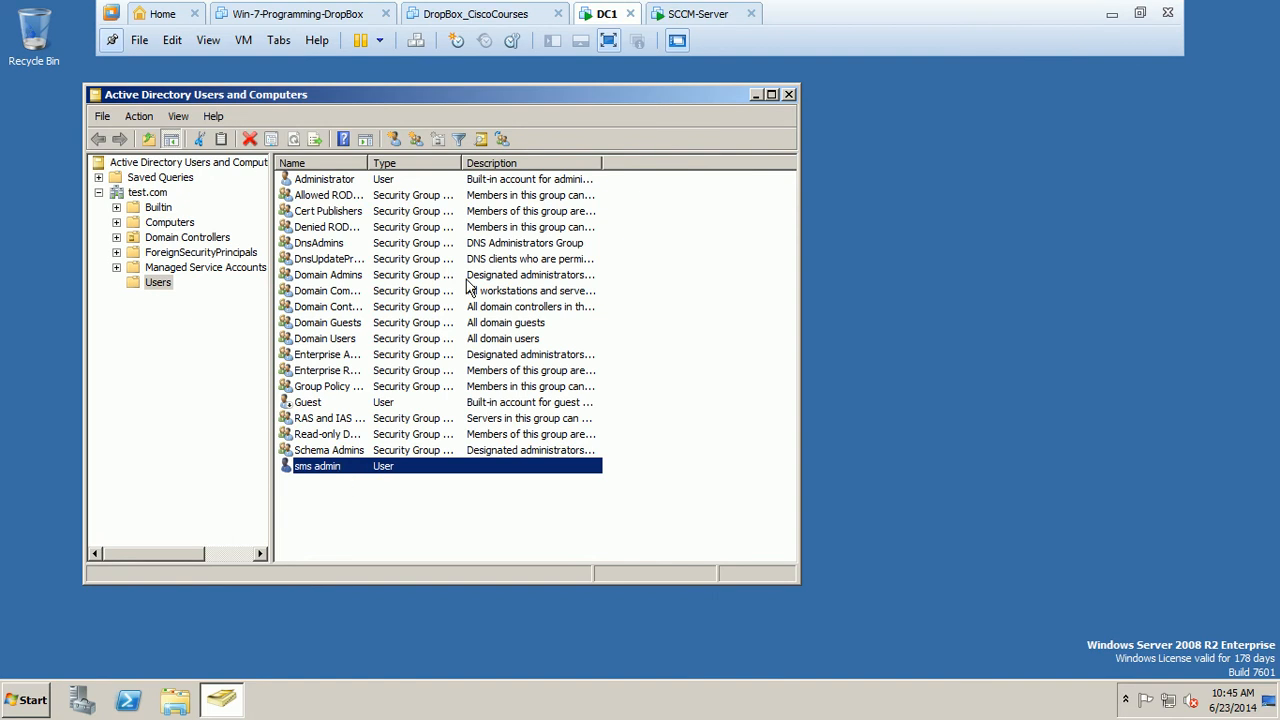
click(790, 97)
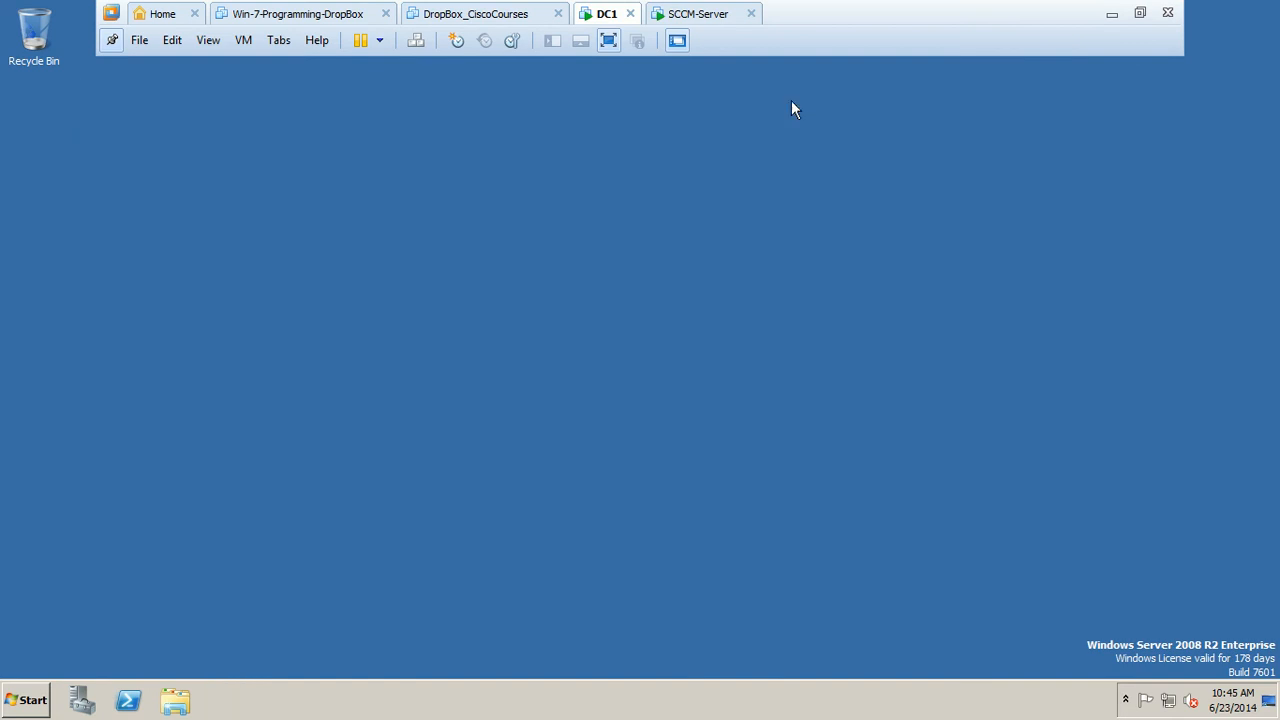
Step: Switch to the SCCM-Server virtual machine and refresh its desktop
click(699, 14)
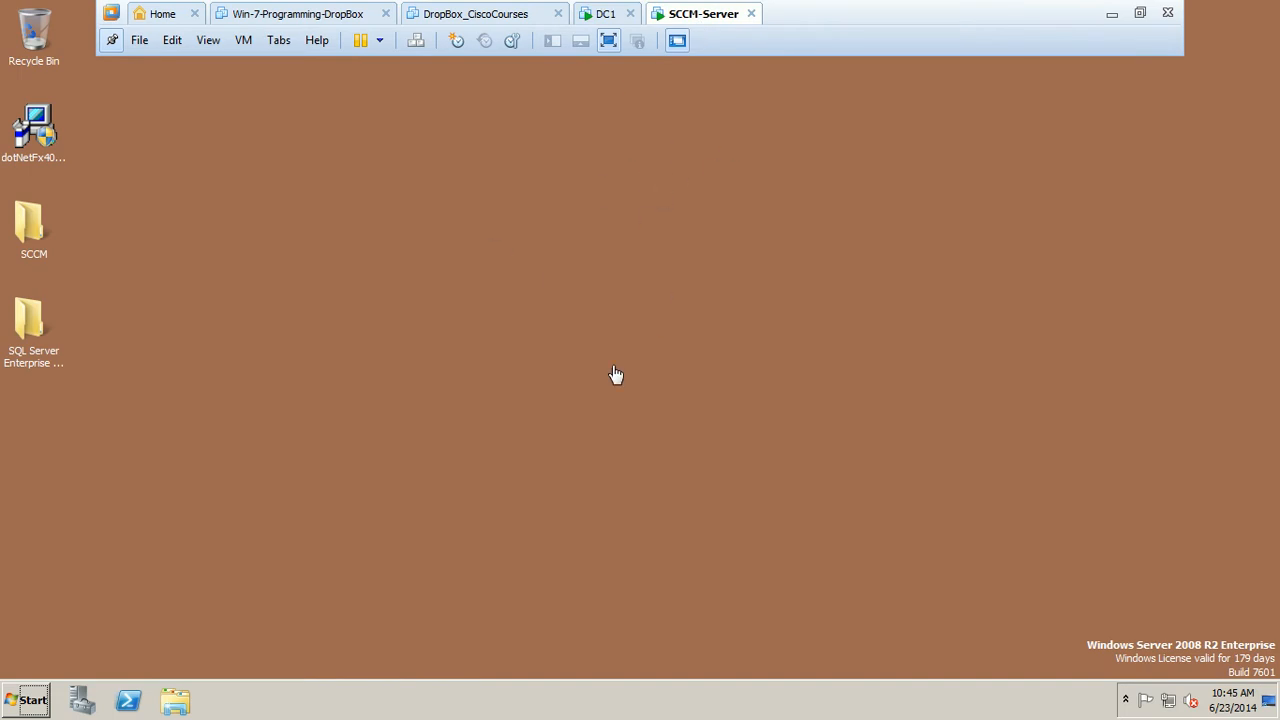
click(43, 352)
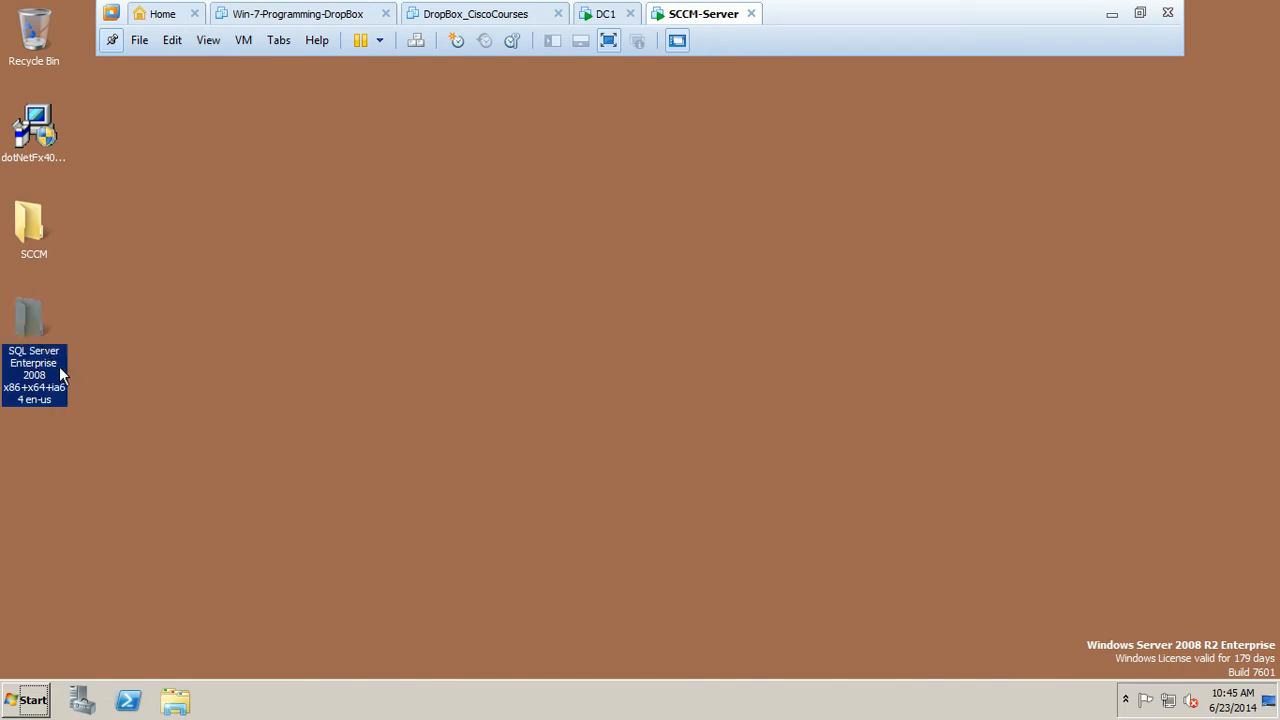
click(137, 418)
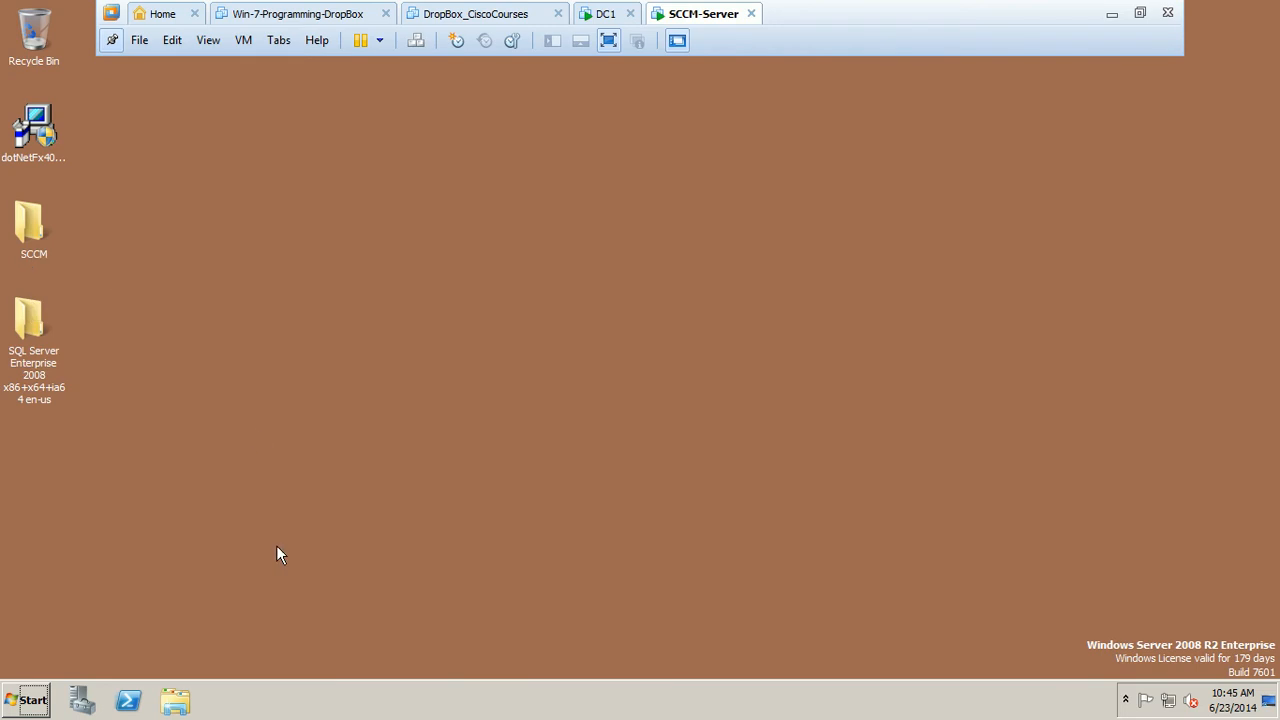
right_click(279, 303)
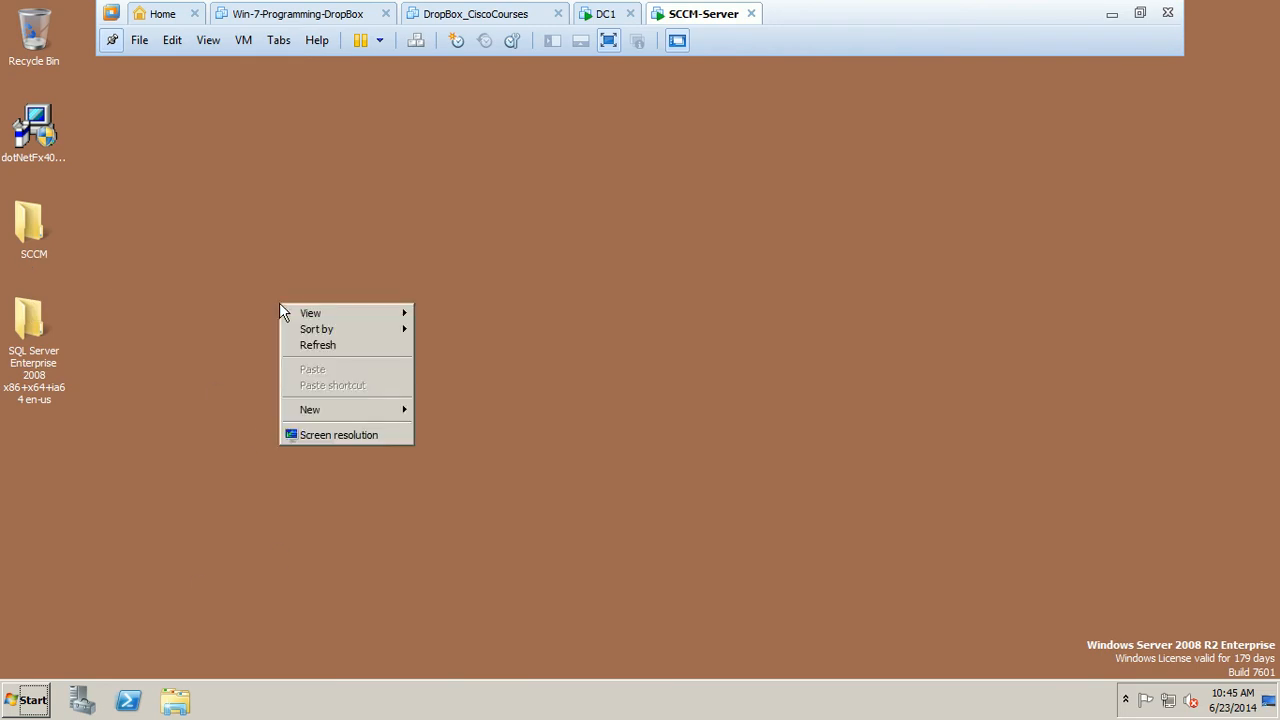
click(300, 350)
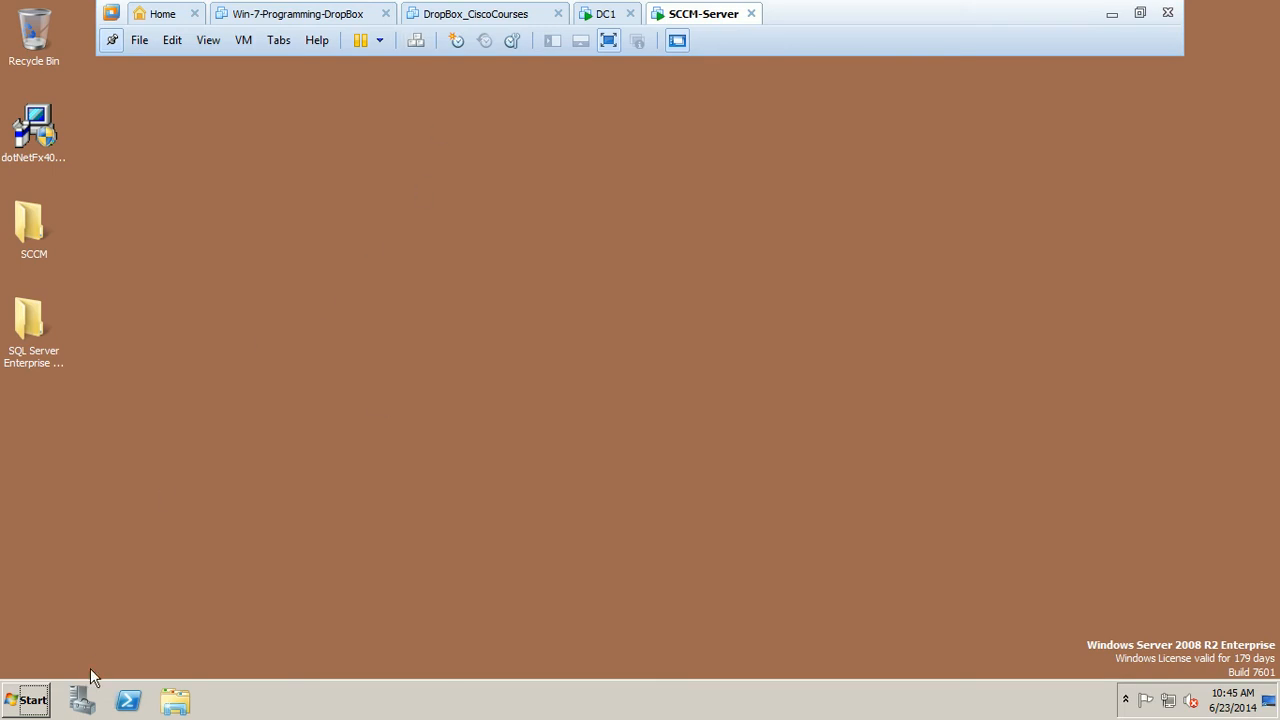
Step: Open Server Manager and examine the roles and role services installed on SCCM-Server
click(83, 705)
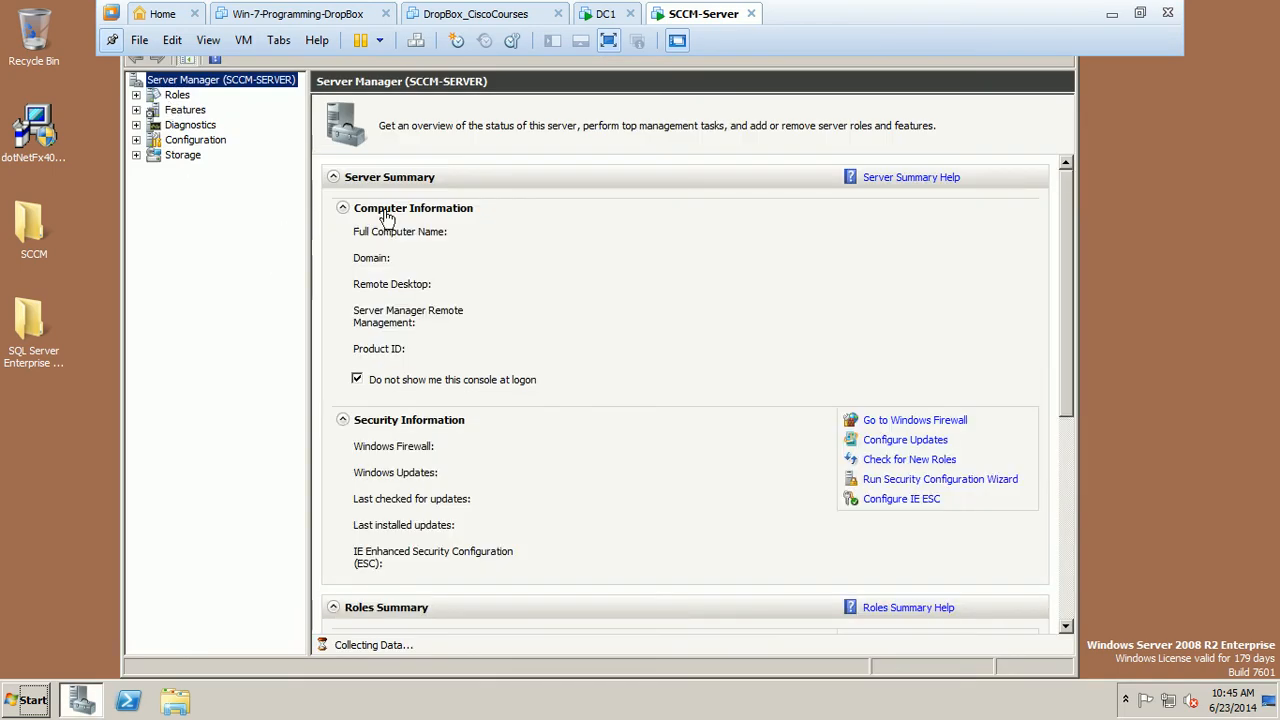
click(179, 96)
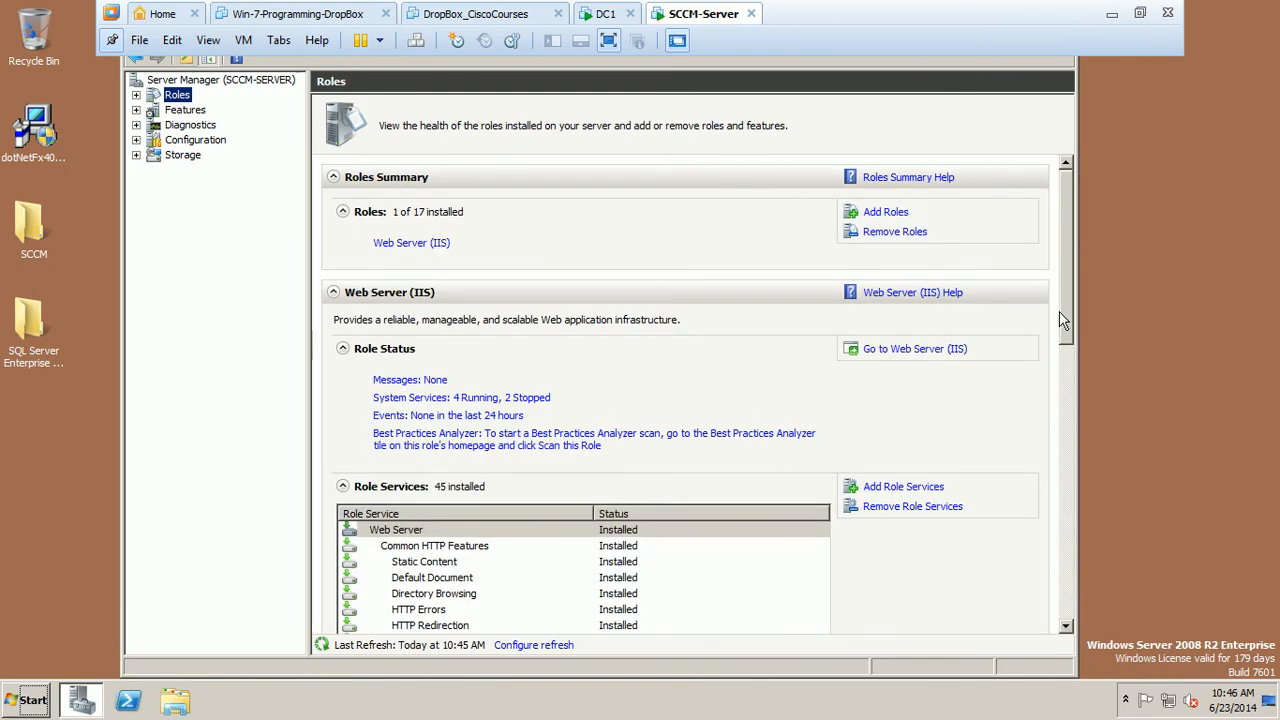
drag(1066, 316, 1081, 289)
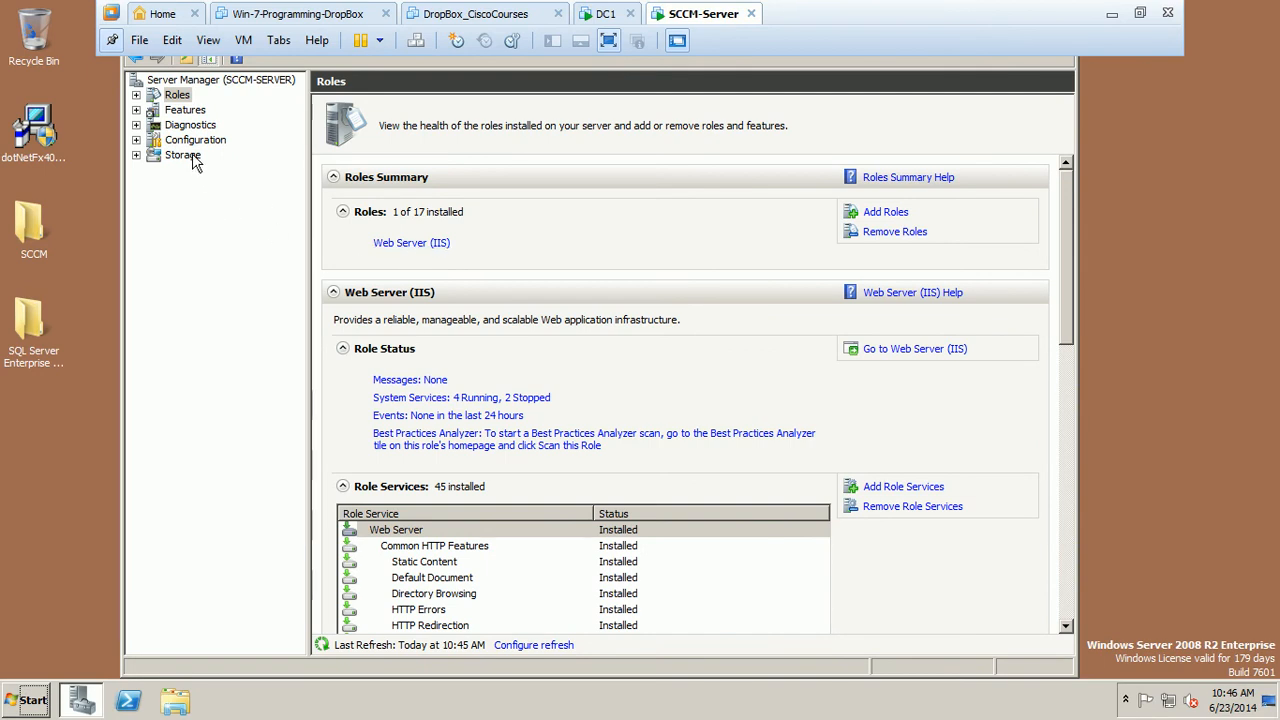
Step: Review the features installed on SCCM-Server, unpin the virtual machine command bar, and close Server Manager
click(188, 114)
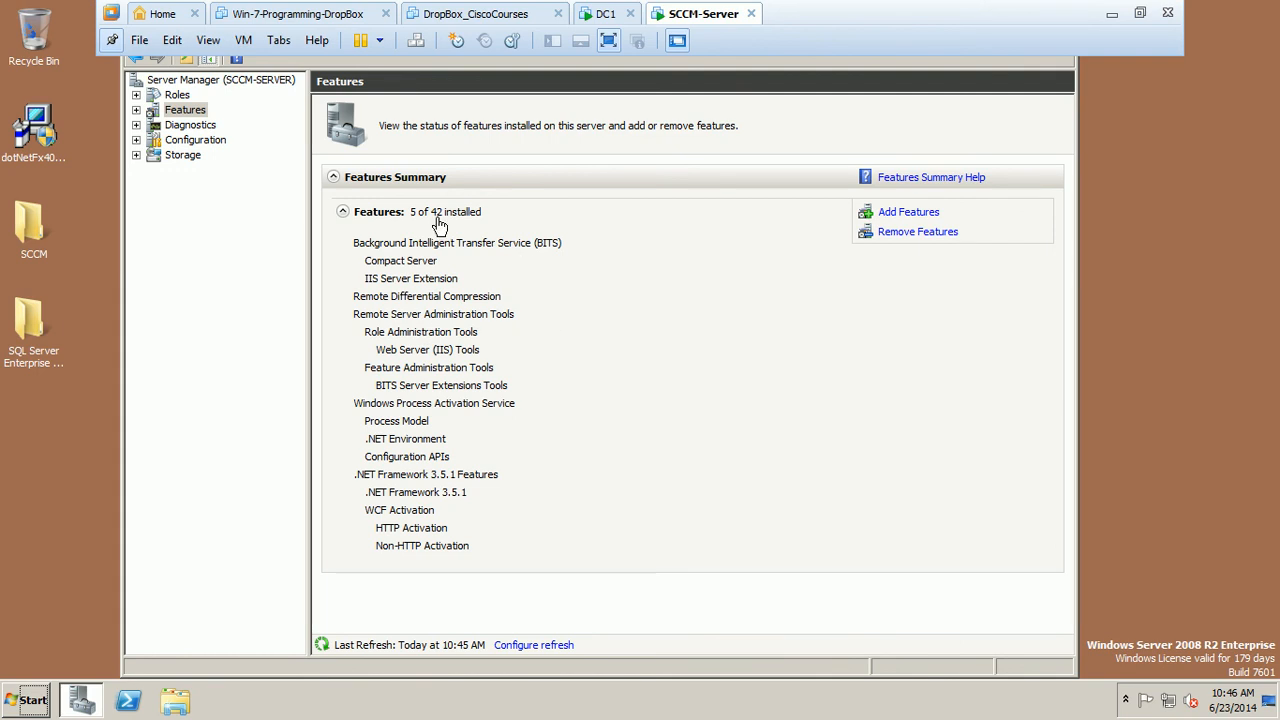
click(342, 214)
click(342, 213)
click(112, 40)
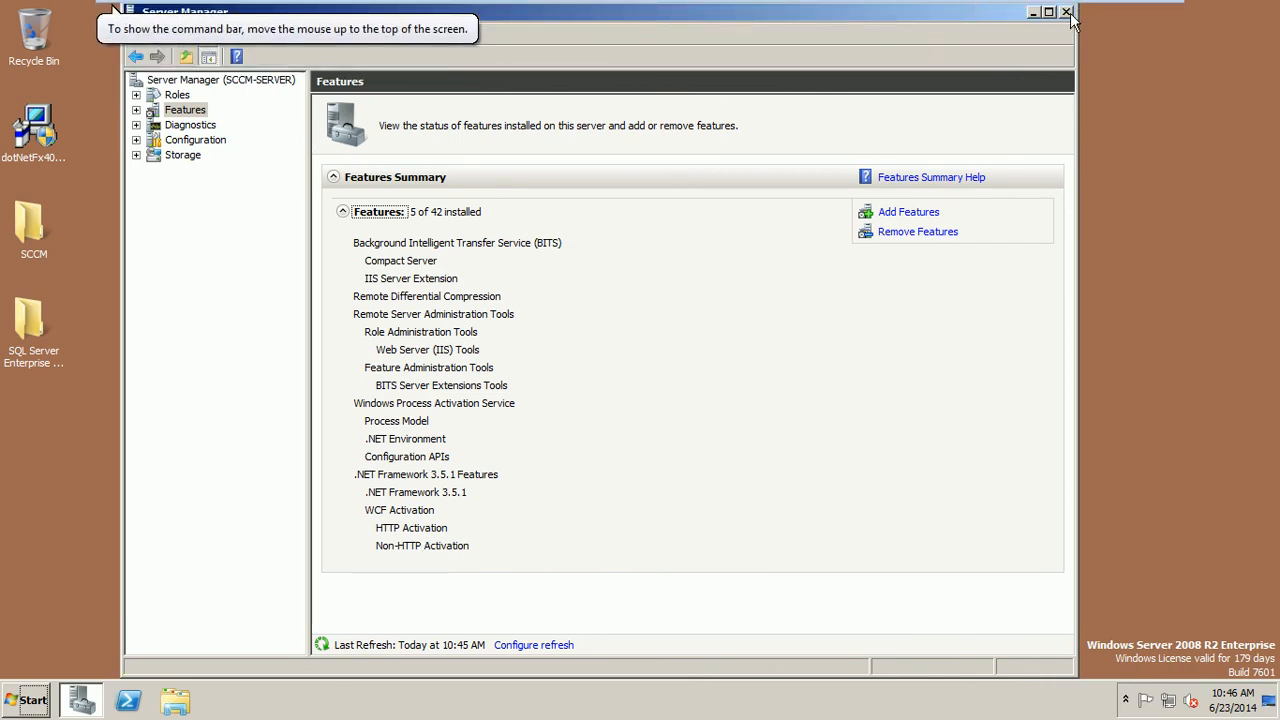
click(1066, 13)
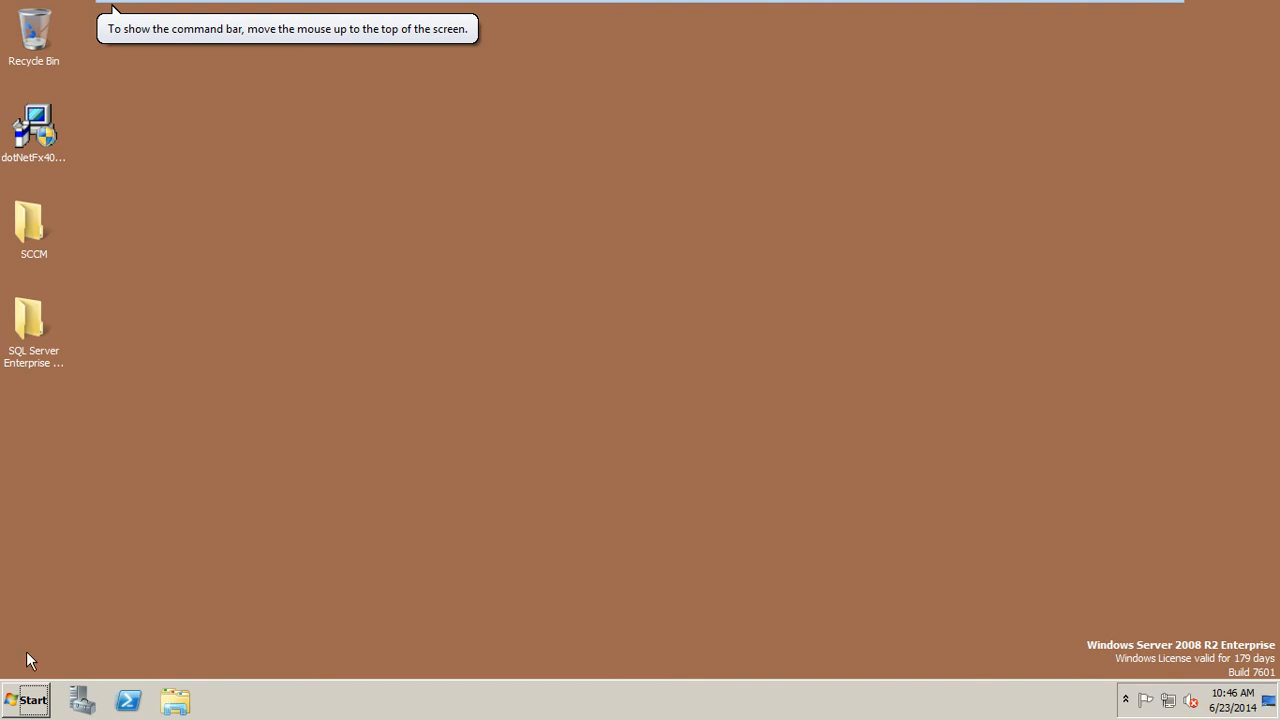
Step: Open SQL Server Management Studio, connect to the sccm-Server database engine with Windows Authentication, and widen the Object Explorer
click(24, 700)
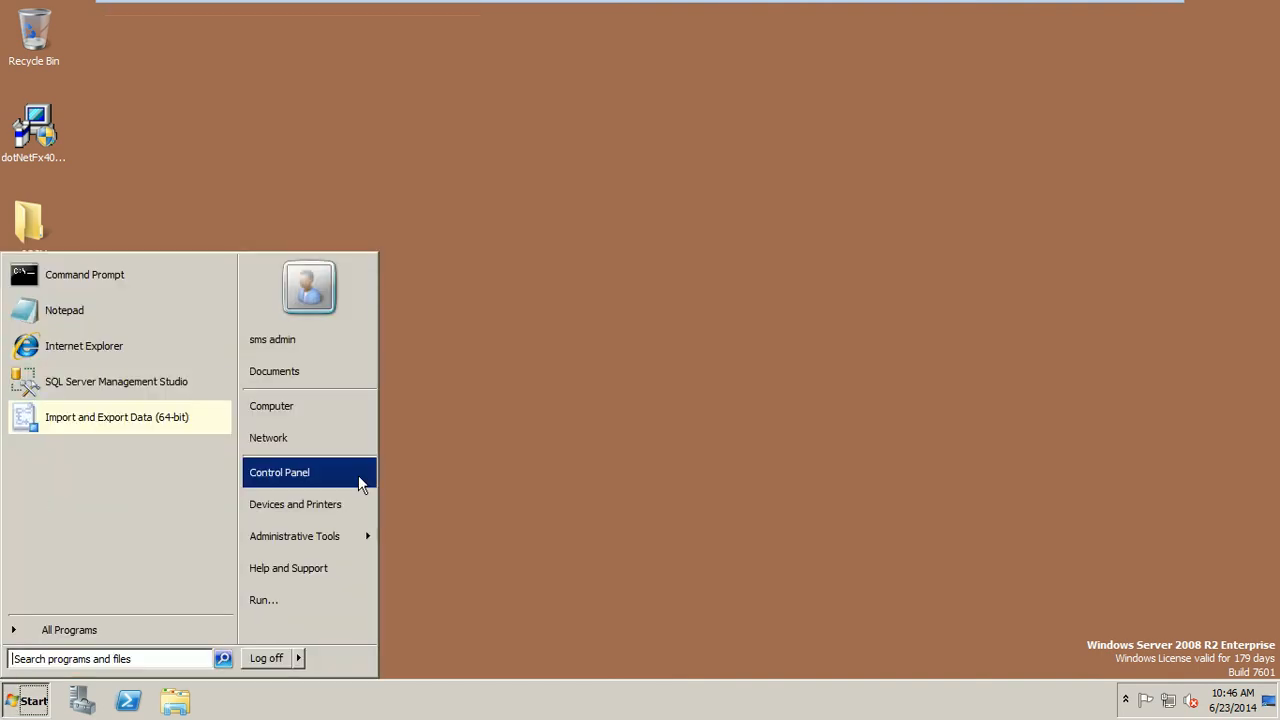
click(90, 384)
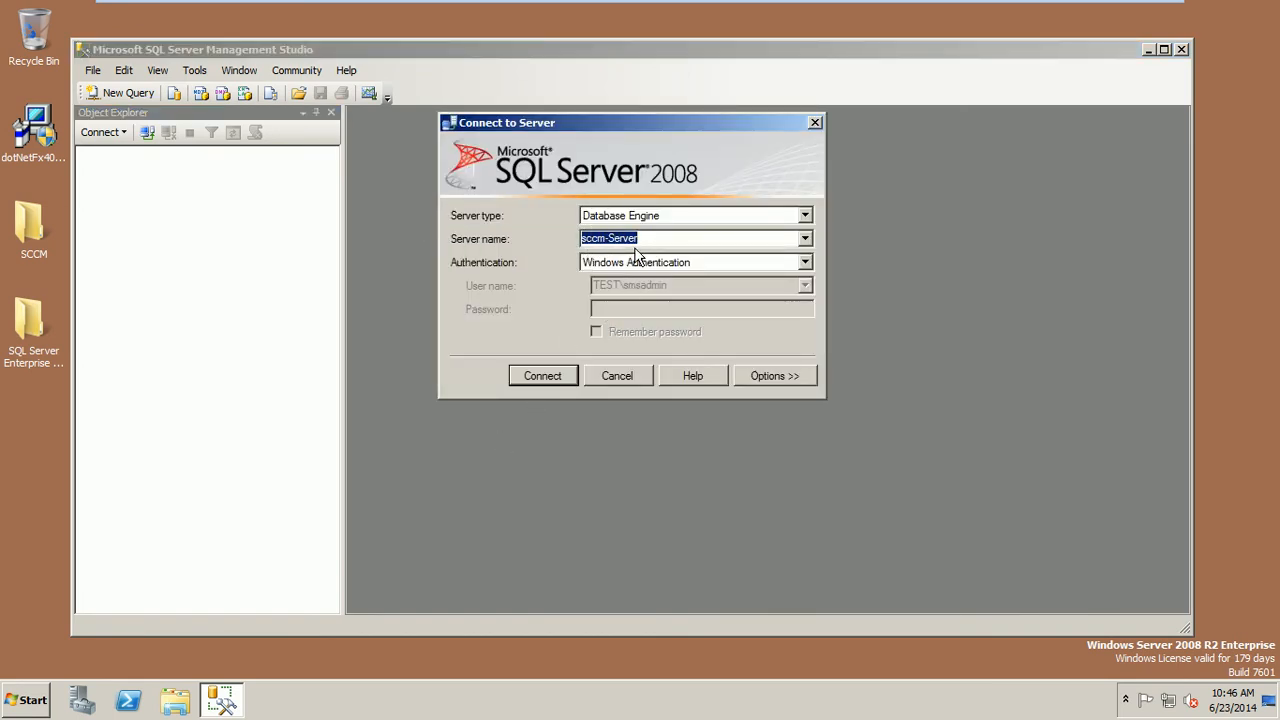
click(16, 702)
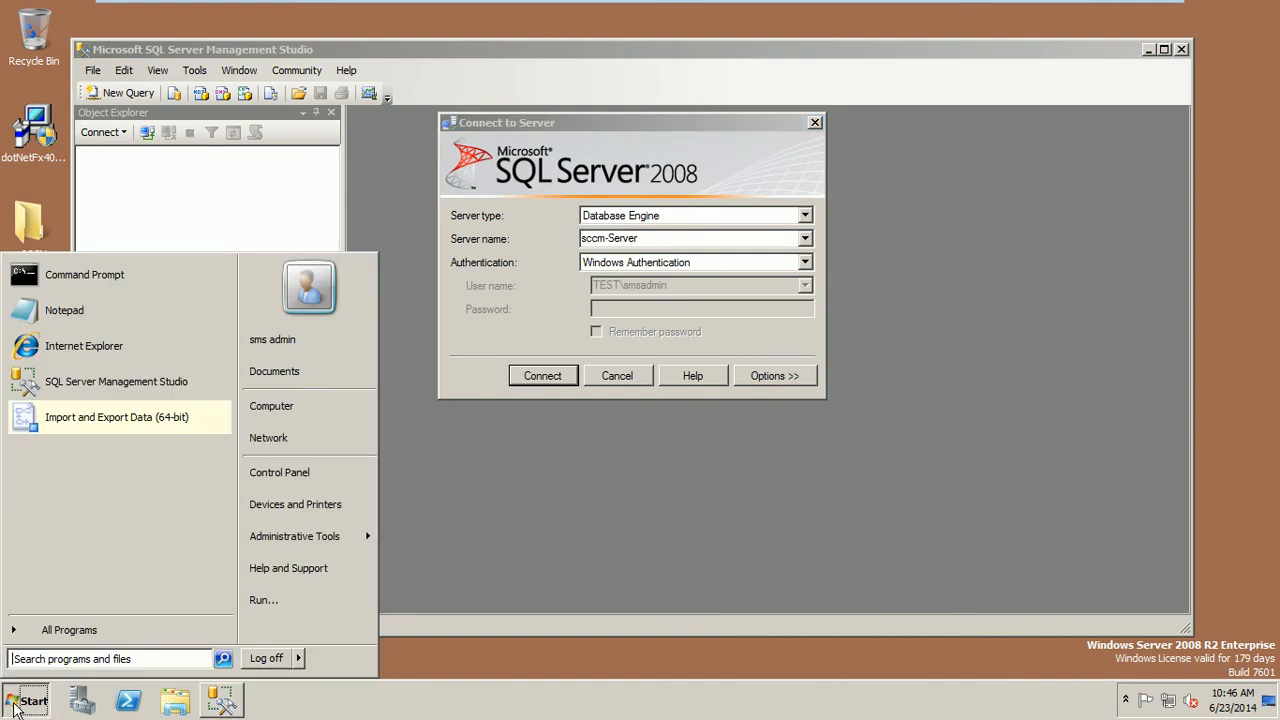
click(472, 320)
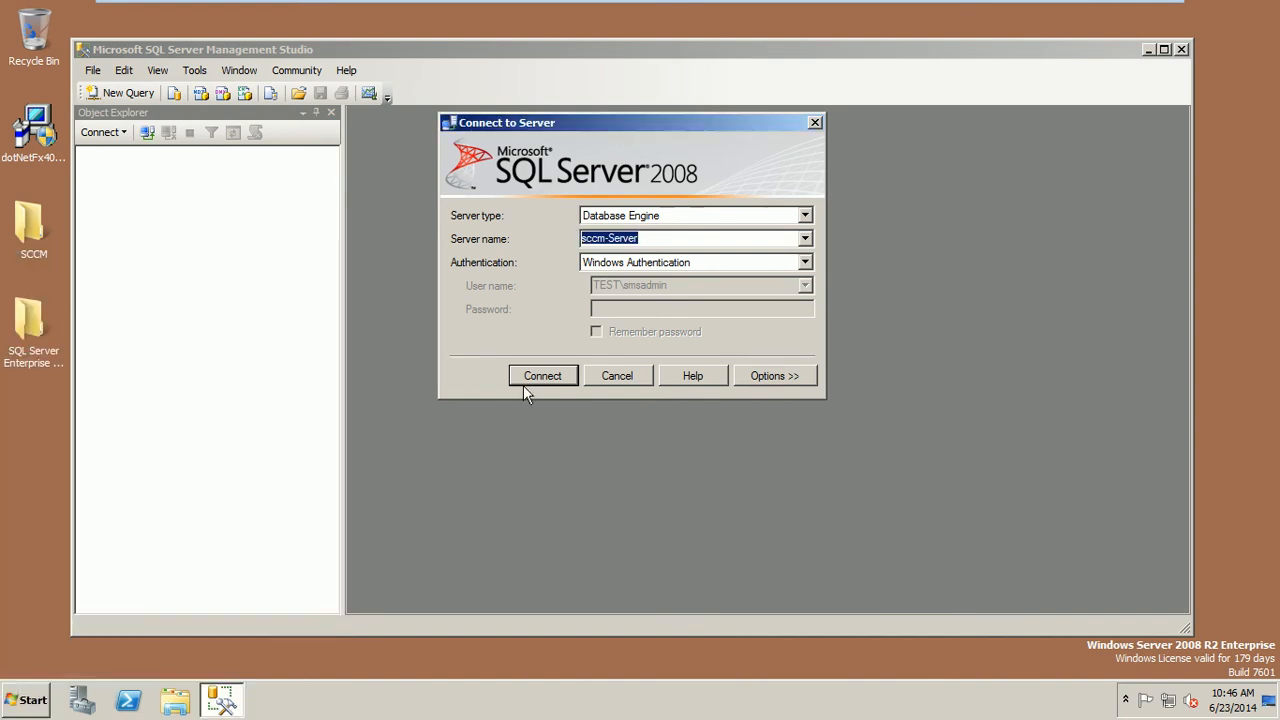
click(548, 382)
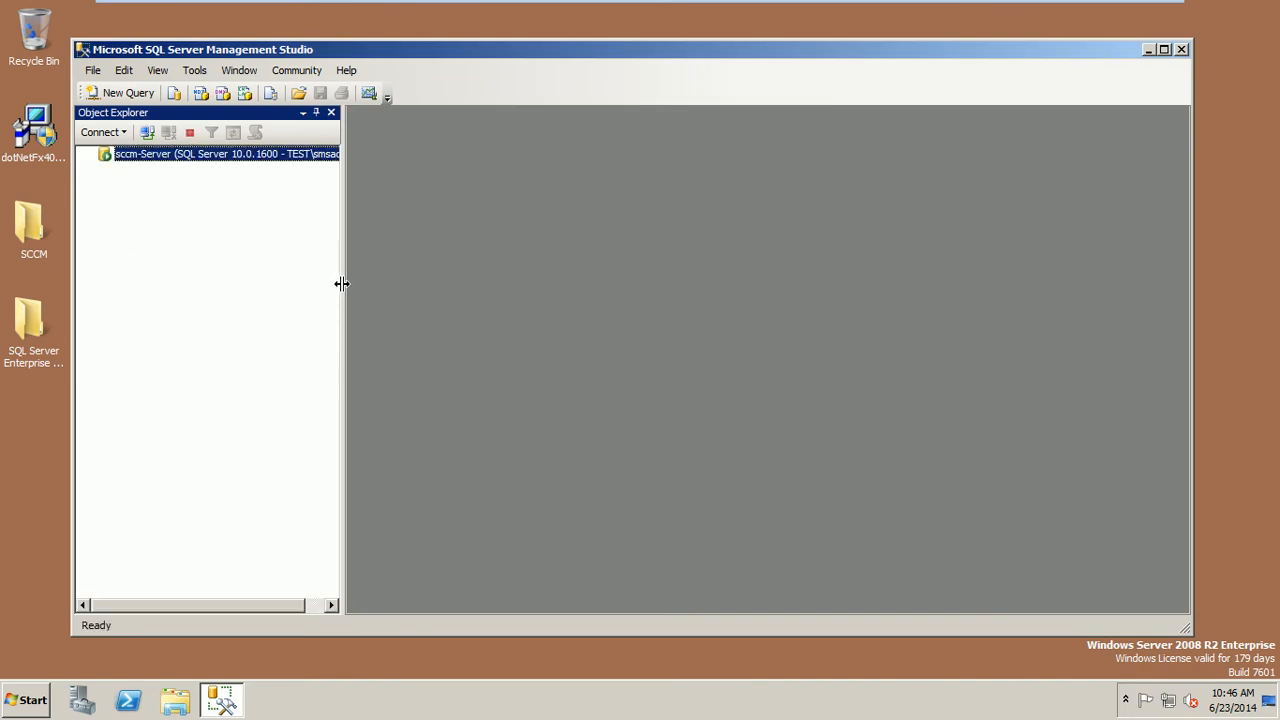
drag(341, 282, 480, 234)
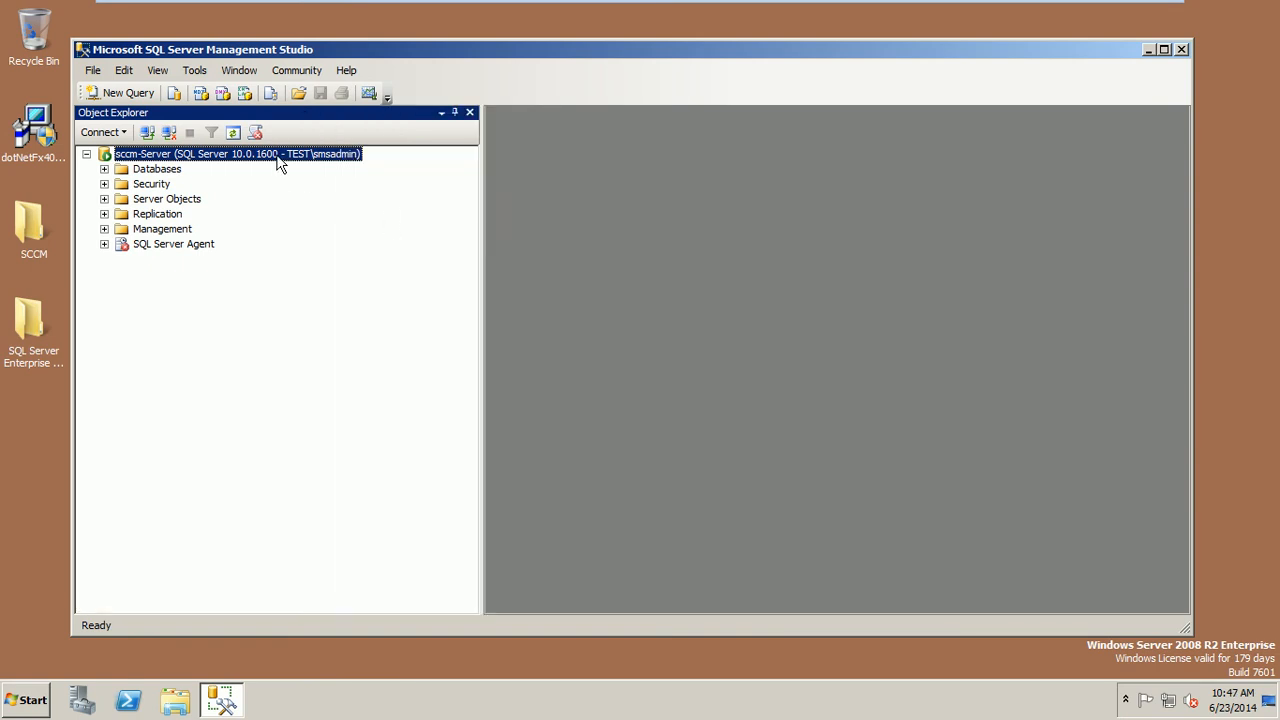
Step: Expand the server's security logins and open the properties of the TEST\smsadmin login
click(104, 185)
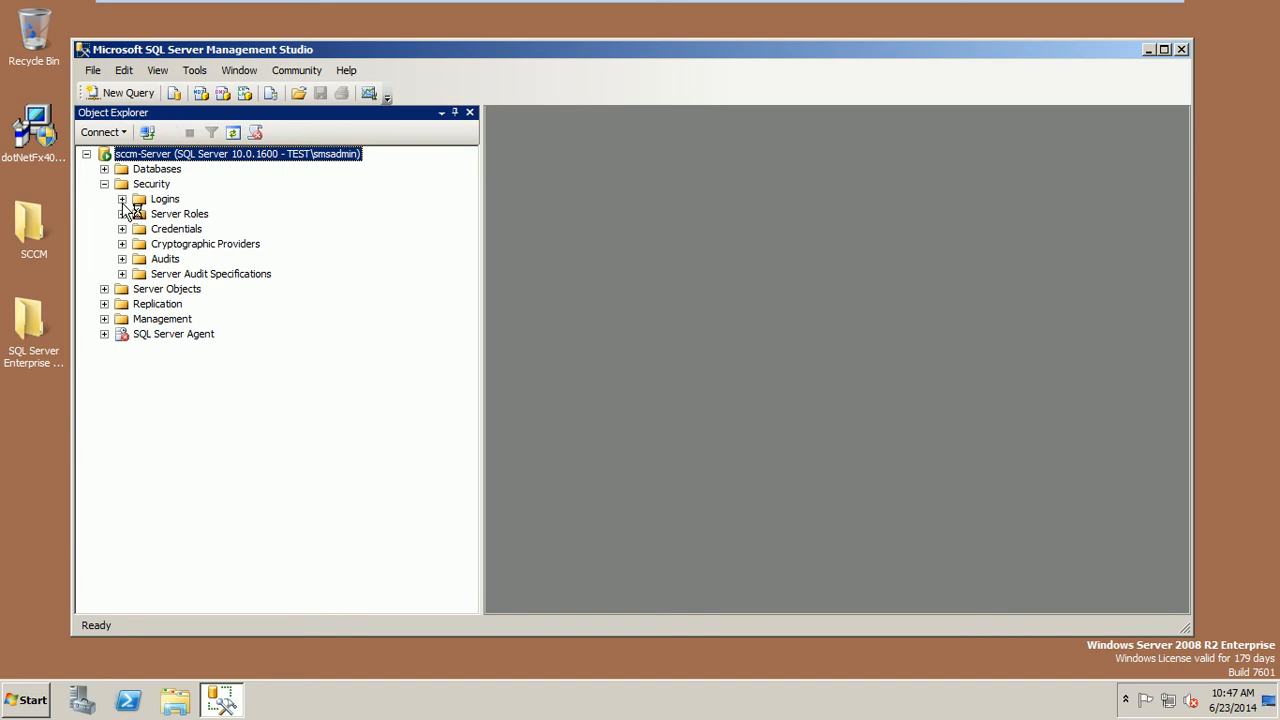
click(122, 200)
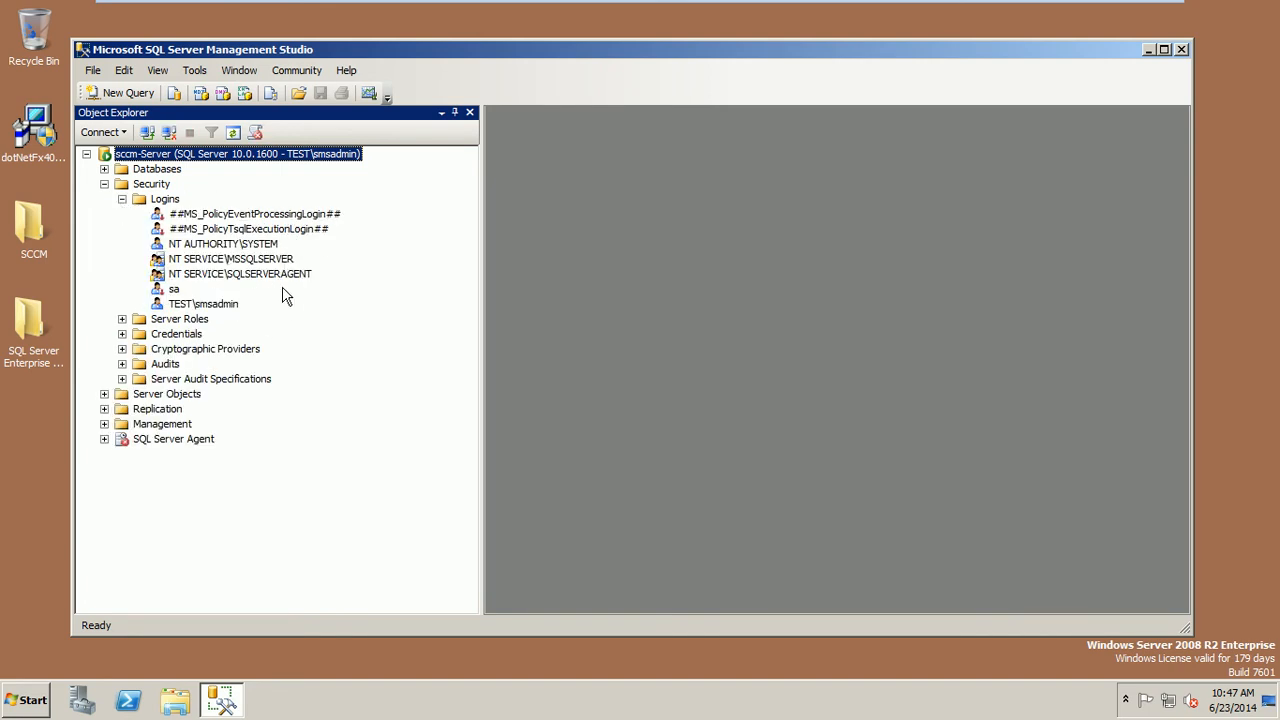
click(222, 308)
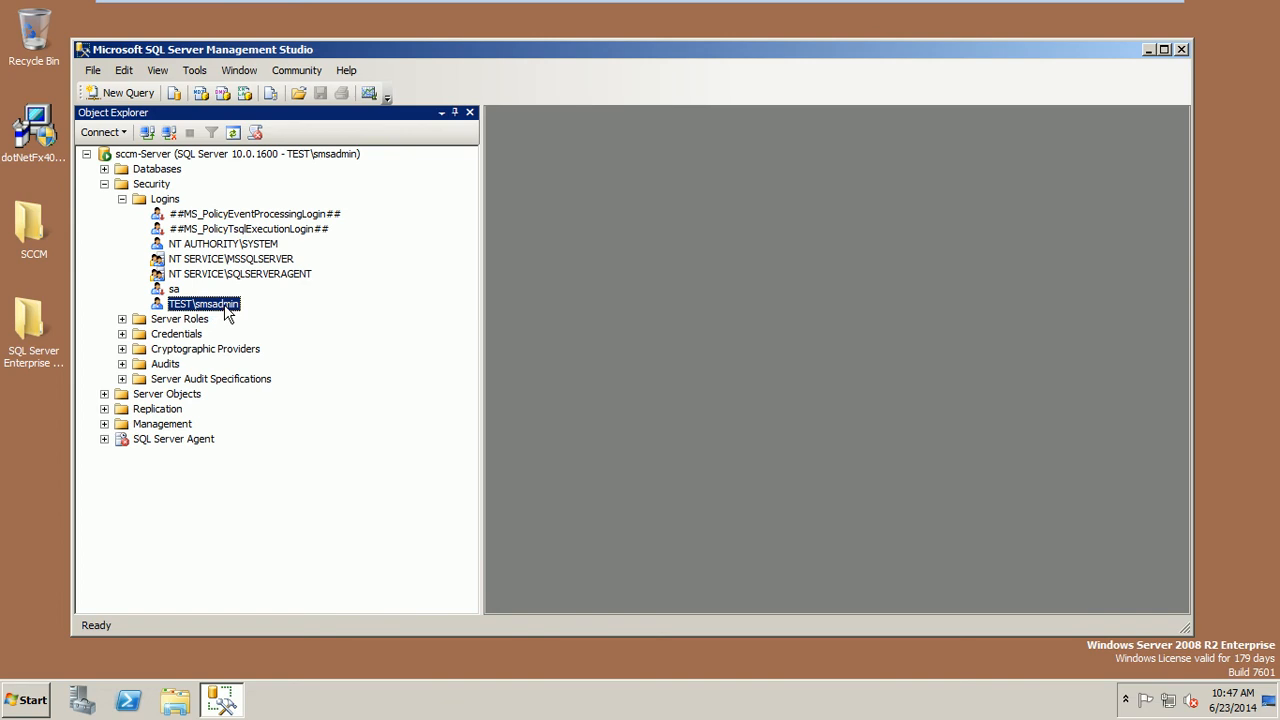
right_click(226, 308)
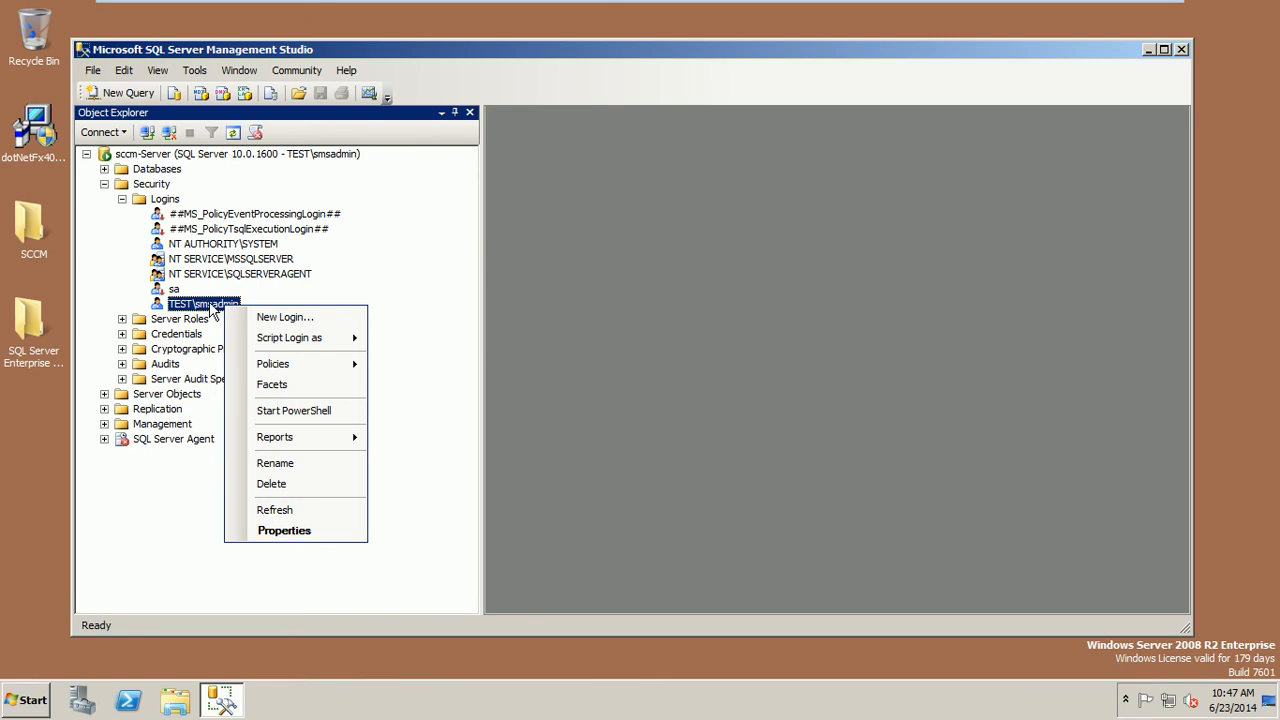
click(261, 531)
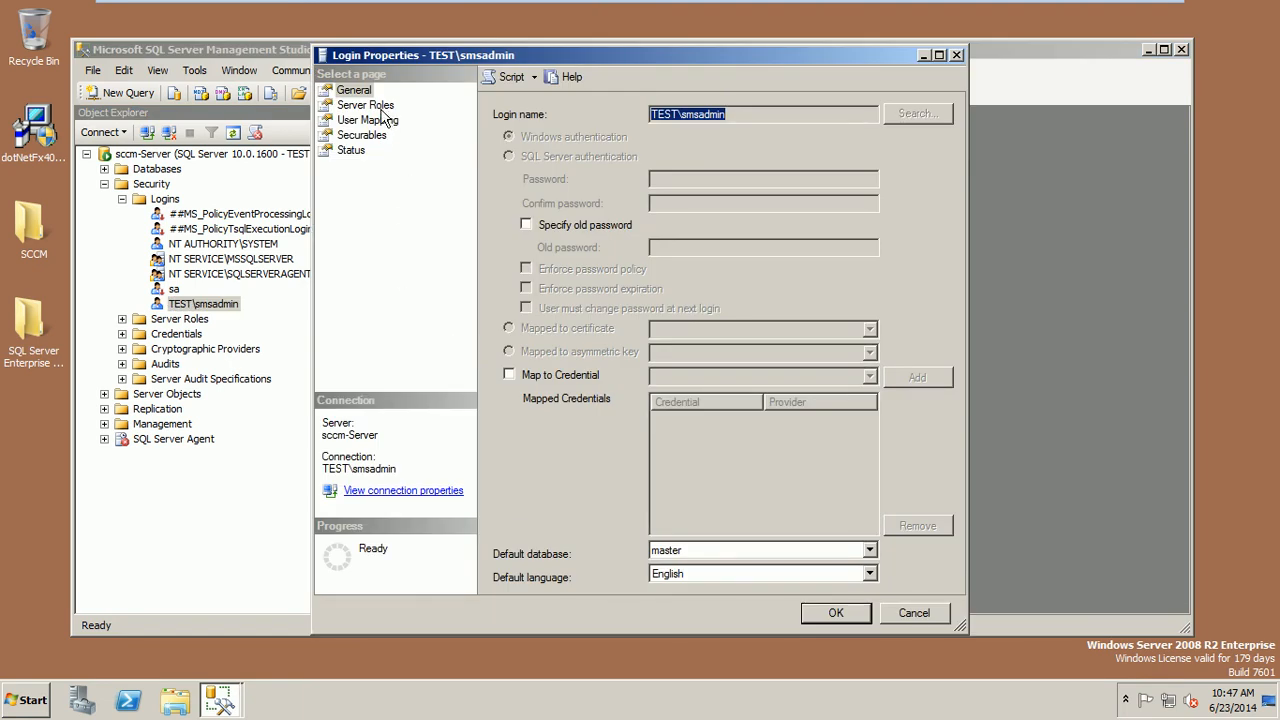
Step: Review the server roles assigned to the TEST\smsadmin login, close its properties, and collapse the Security folder
click(384, 107)
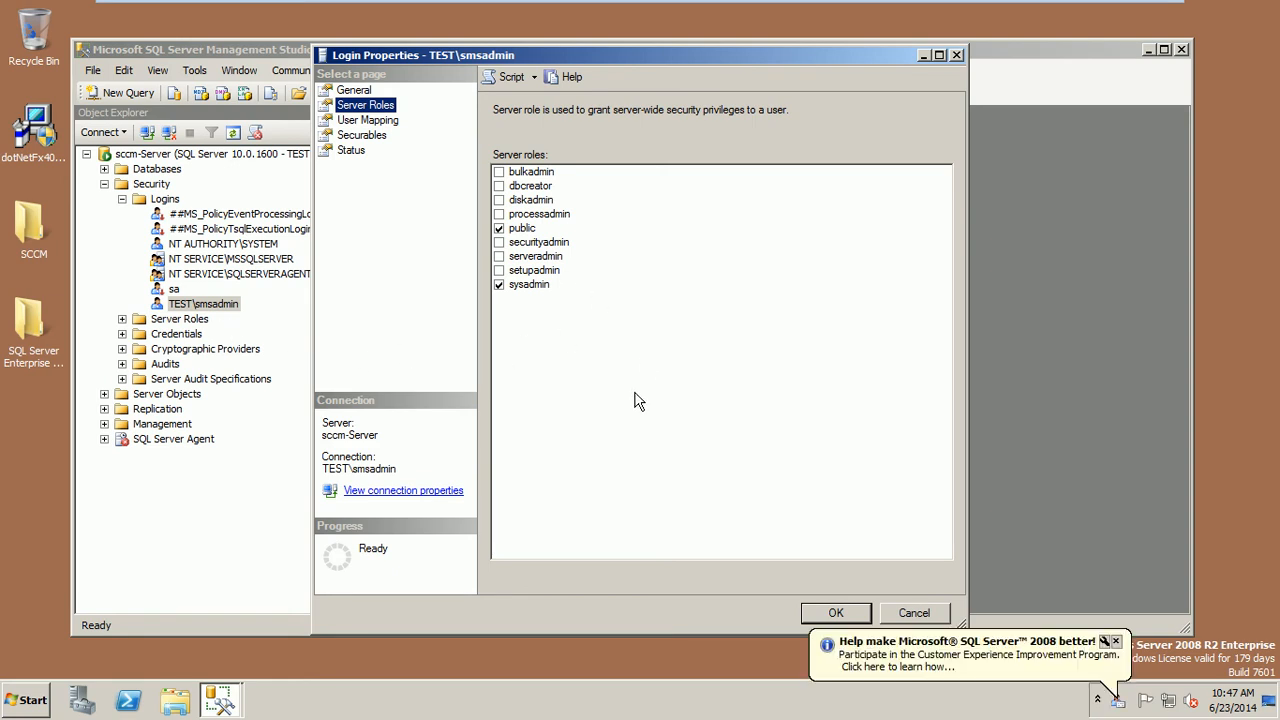
click(1116, 641)
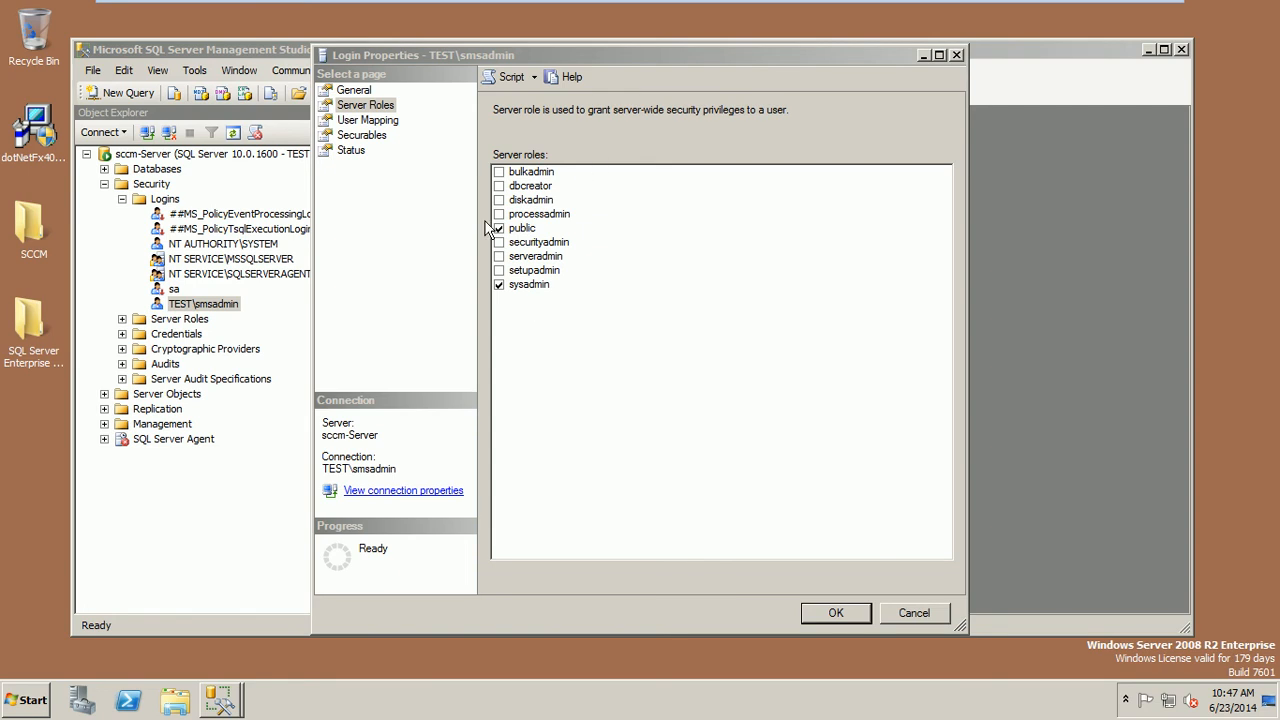
click(909, 614)
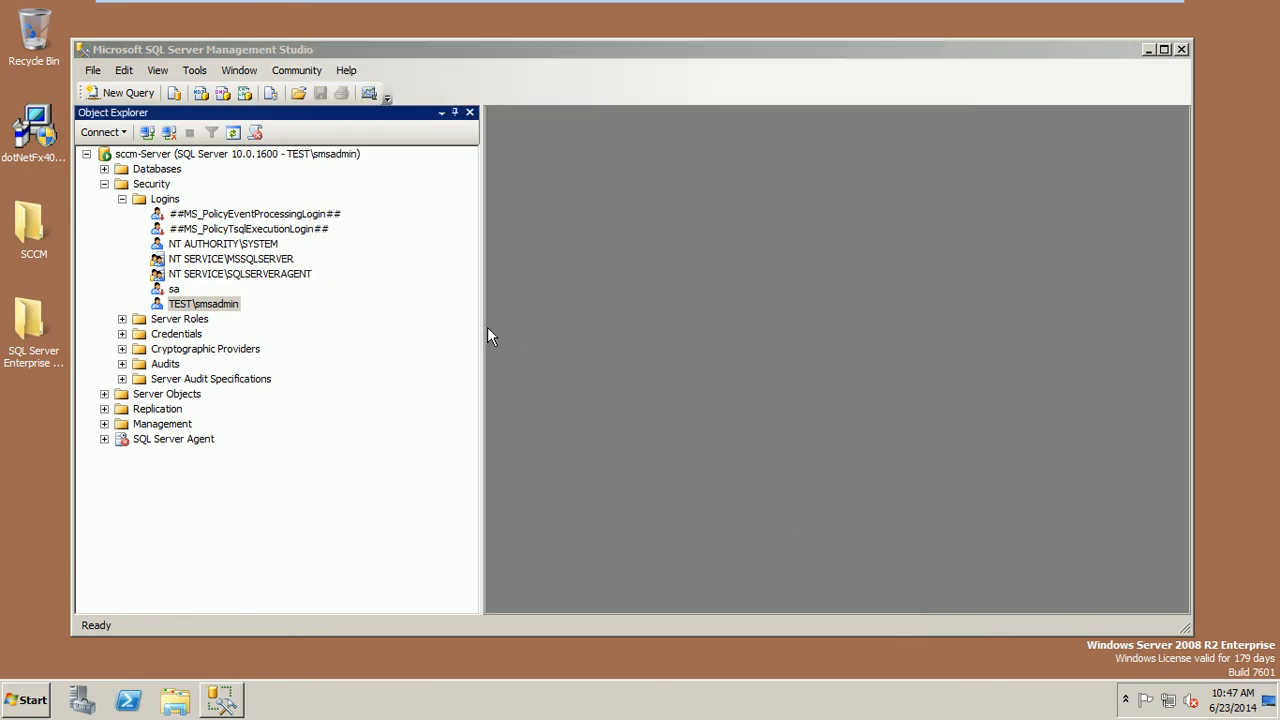
click(122, 199)
click(104, 185)
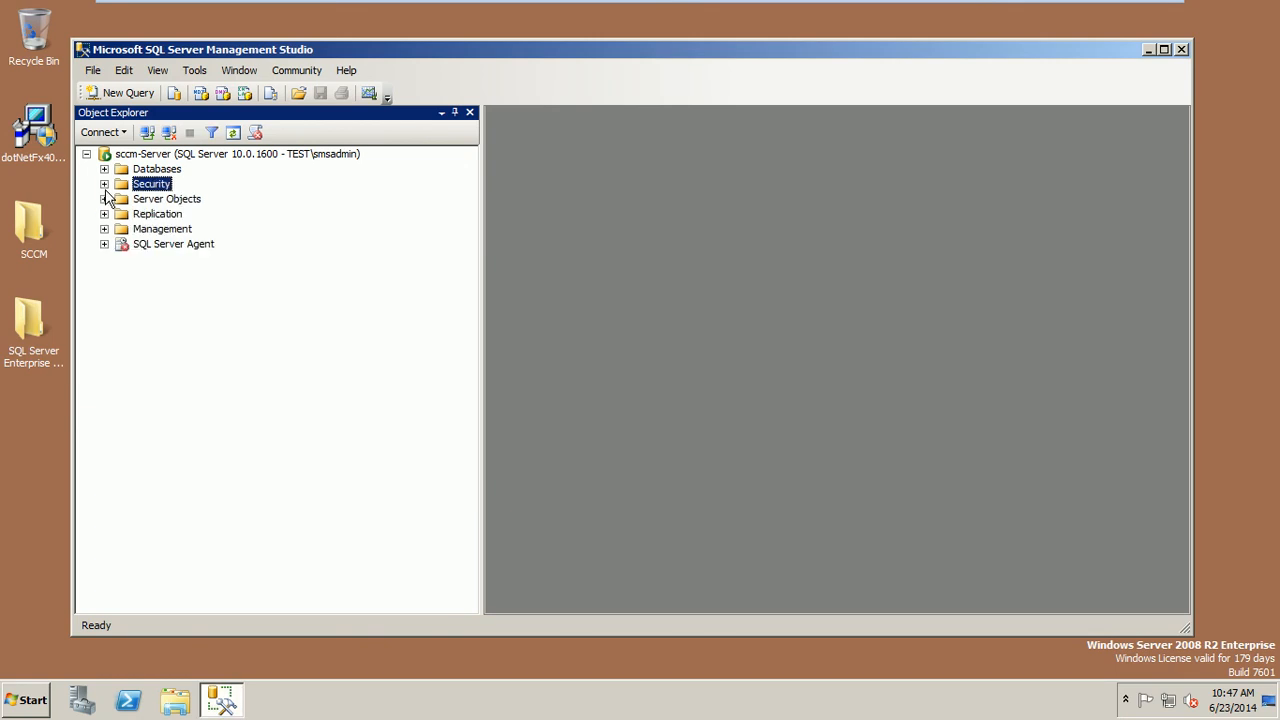
Step: Open the sccm-Server properties and check the server collation among the general properties
right_click(218, 165)
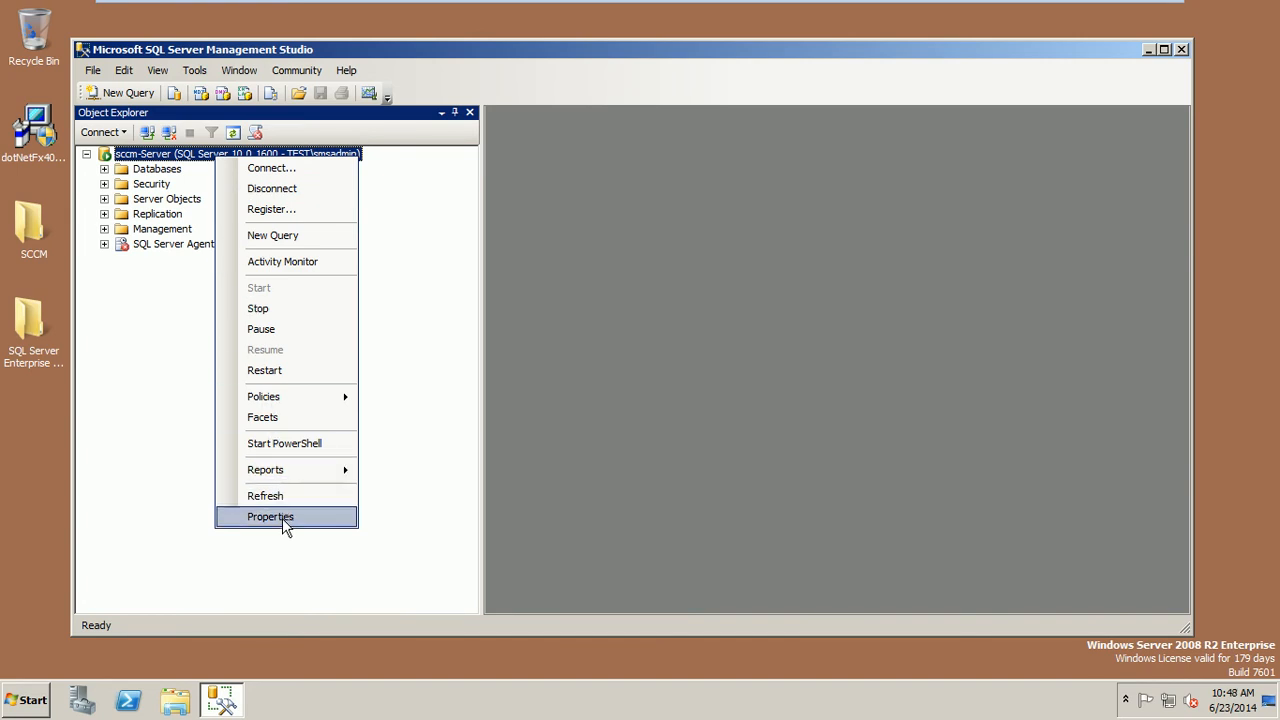
click(282, 518)
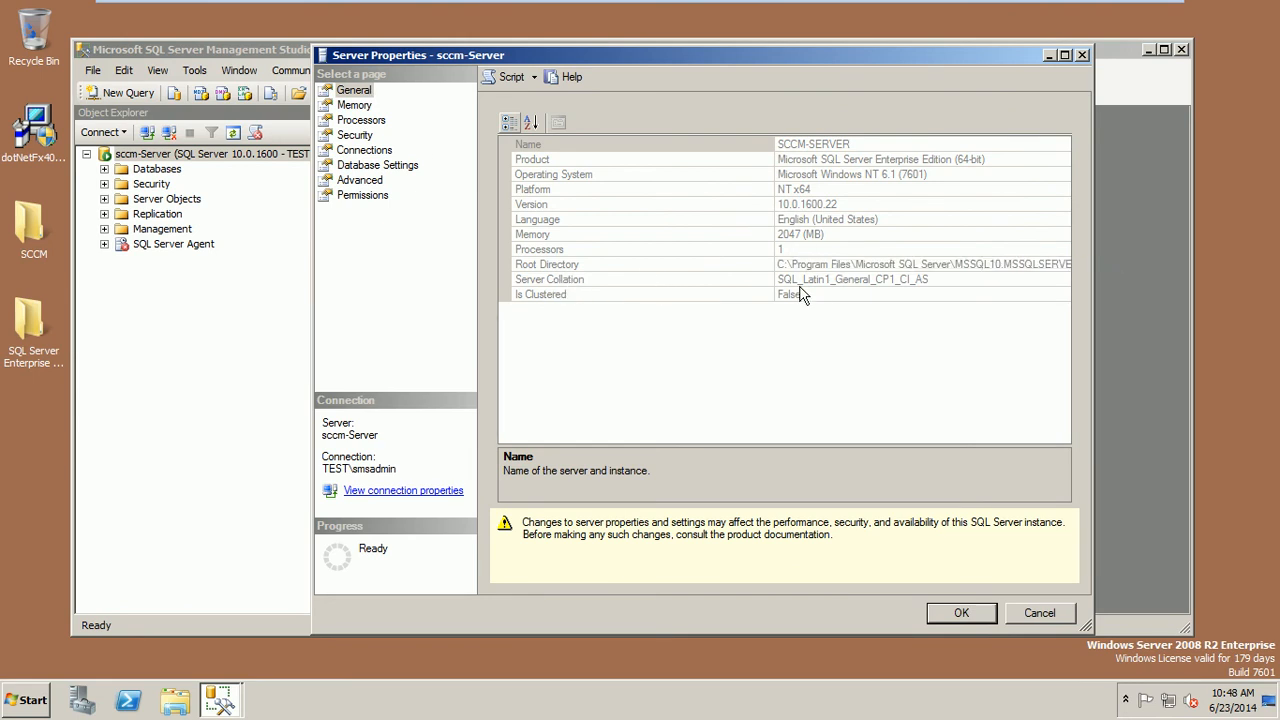
click(864, 281)
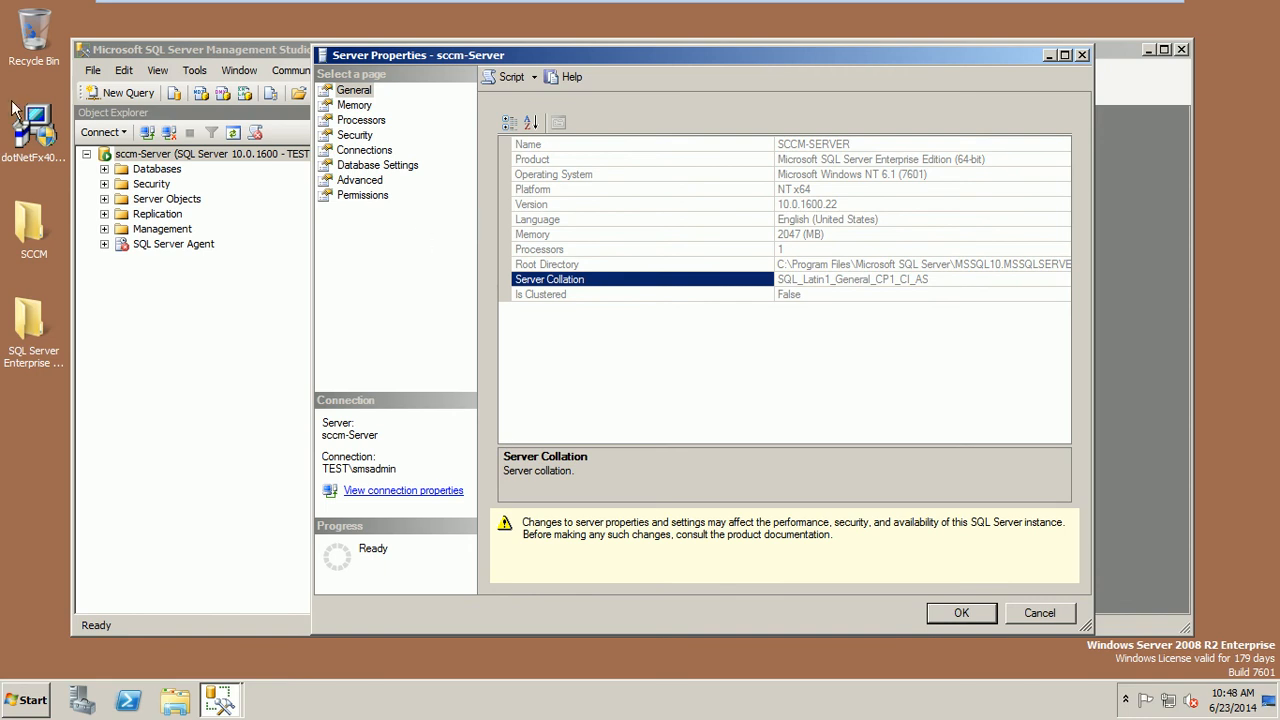
Step: Set the server's maximum memory to 4096 MB
click(368, 109)
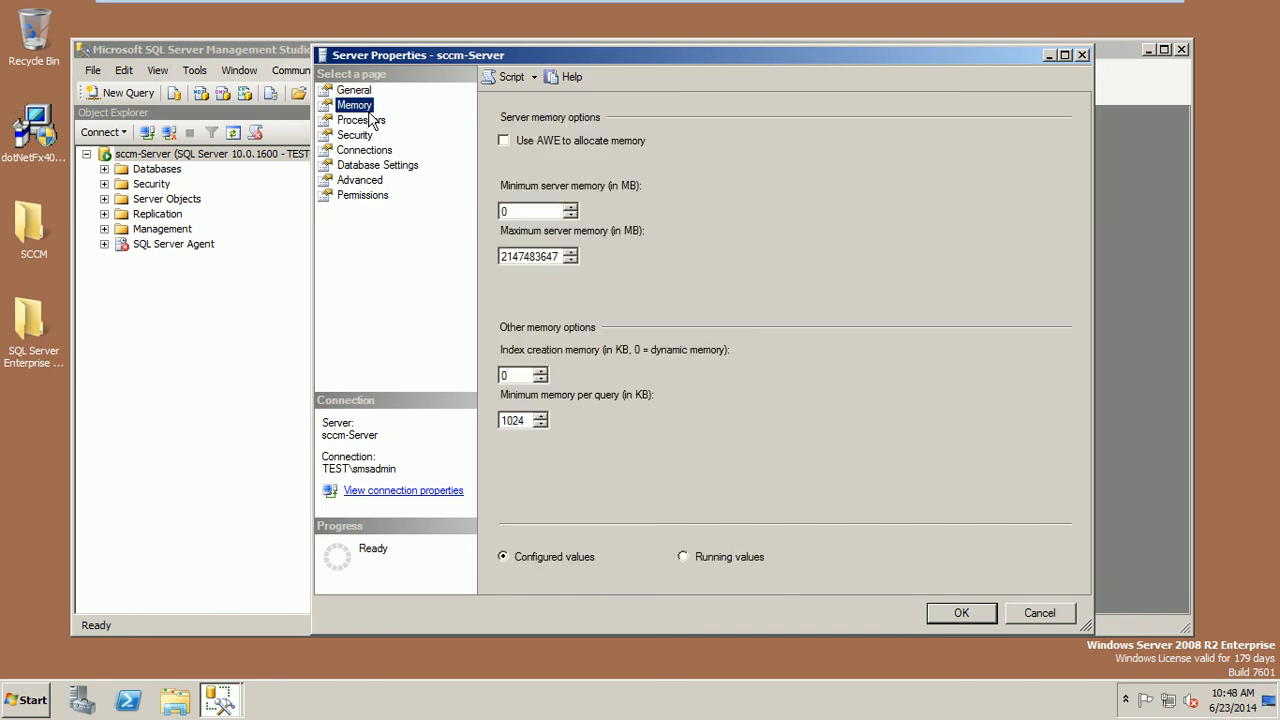
click(557, 256)
key(BackSpace)
key(BackSpace)
key(BackSpace)
key(BackSpace)
key(BackSpace)
key(BackSpace)
key(BackSpace)
key(BackSpace)
key(BackSpace)
key(BackSpace)
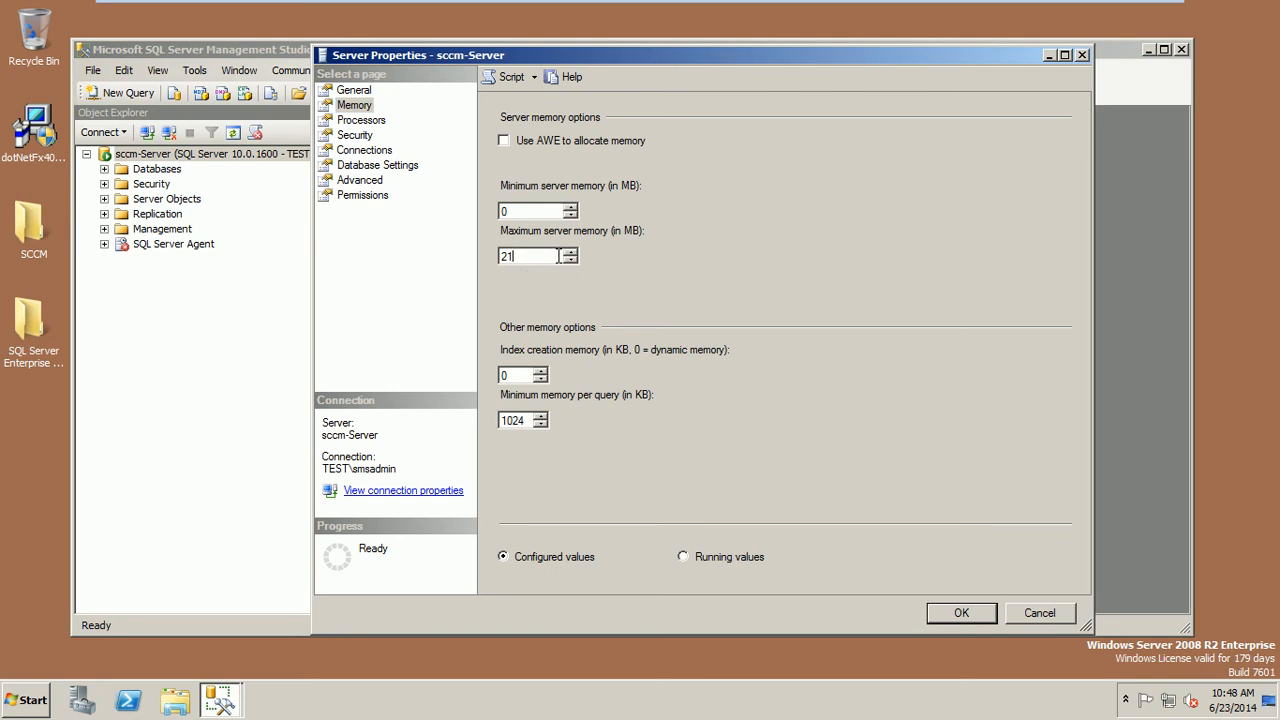
text(4096)
Step: Set the server's minimum memory to 4096 MB and apply the server properties
click(521, 208)
key(BackSpace)
text(4096)
click(955, 619)
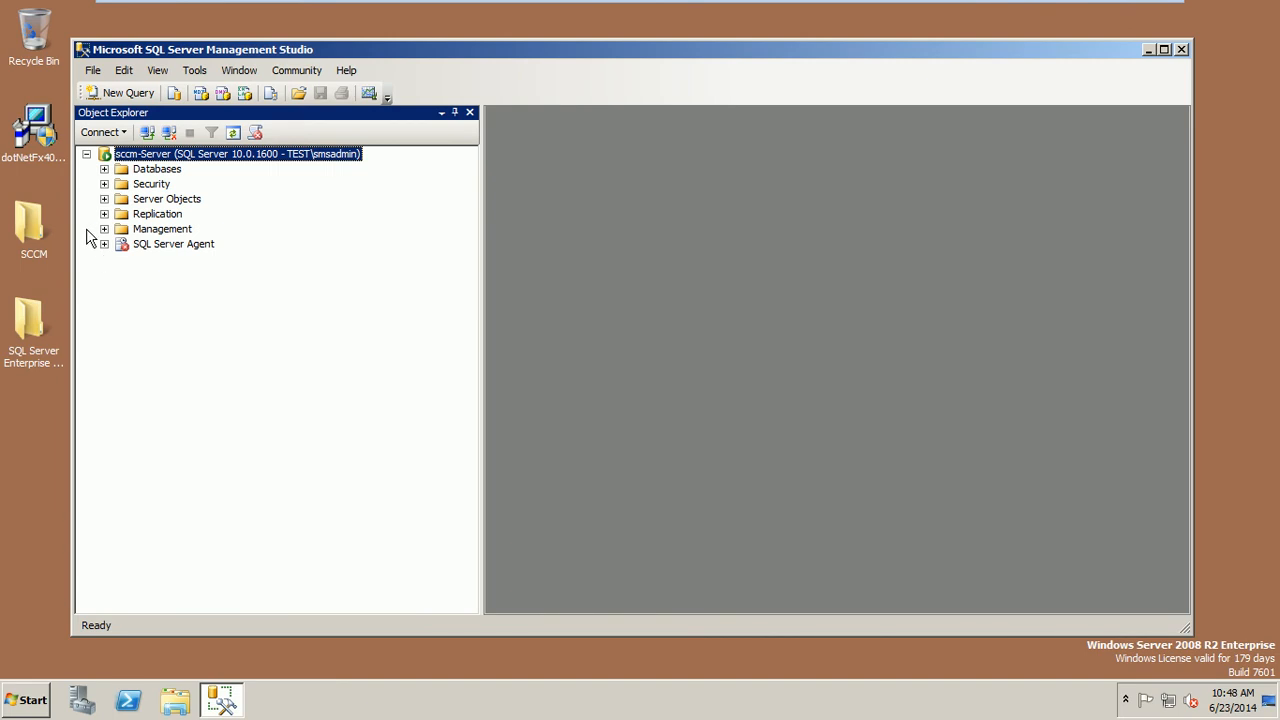
Step: Expand the Security folder, reopen the sccm-Server properties to check the memory settings, and close them without changes
click(104, 184)
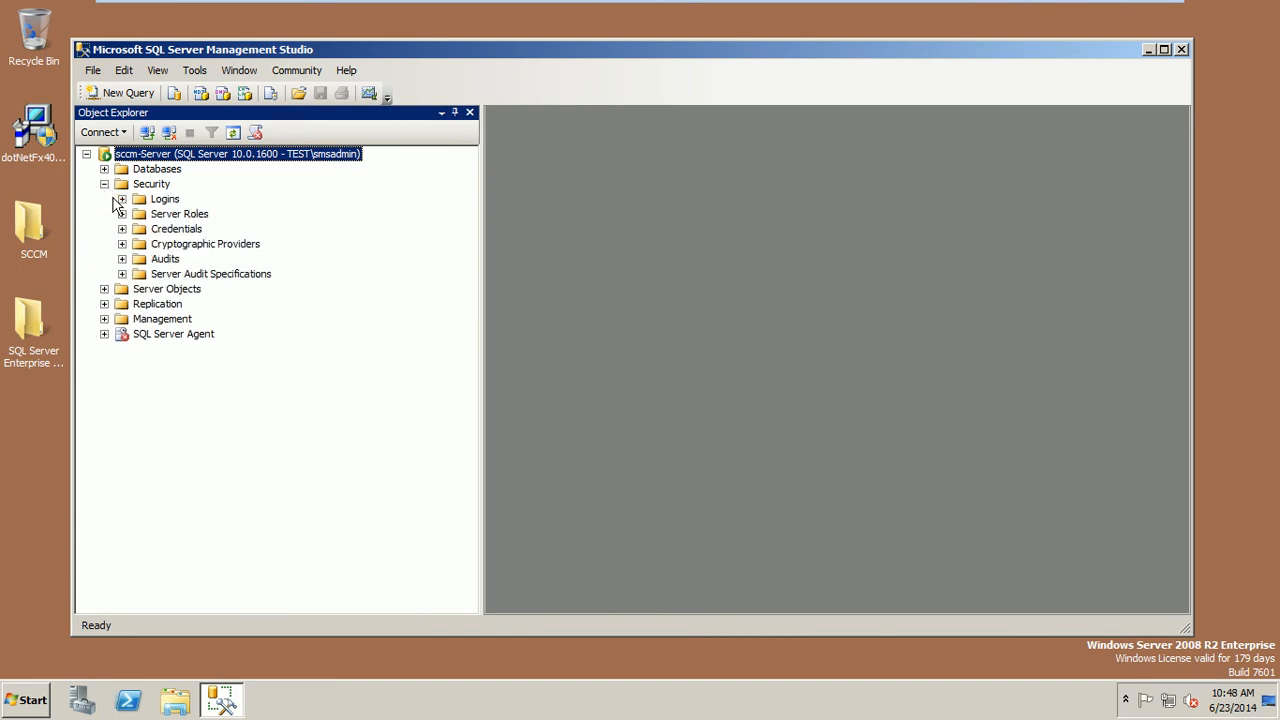
right_click(200, 165)
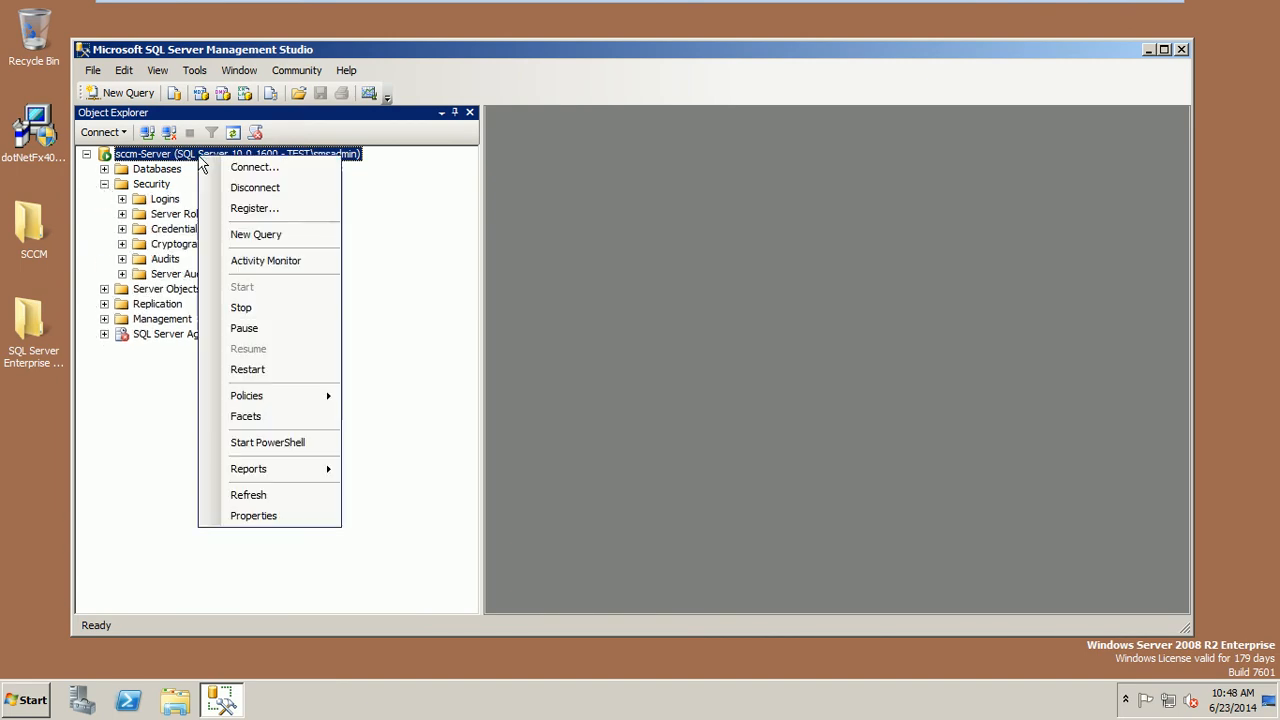
click(264, 514)
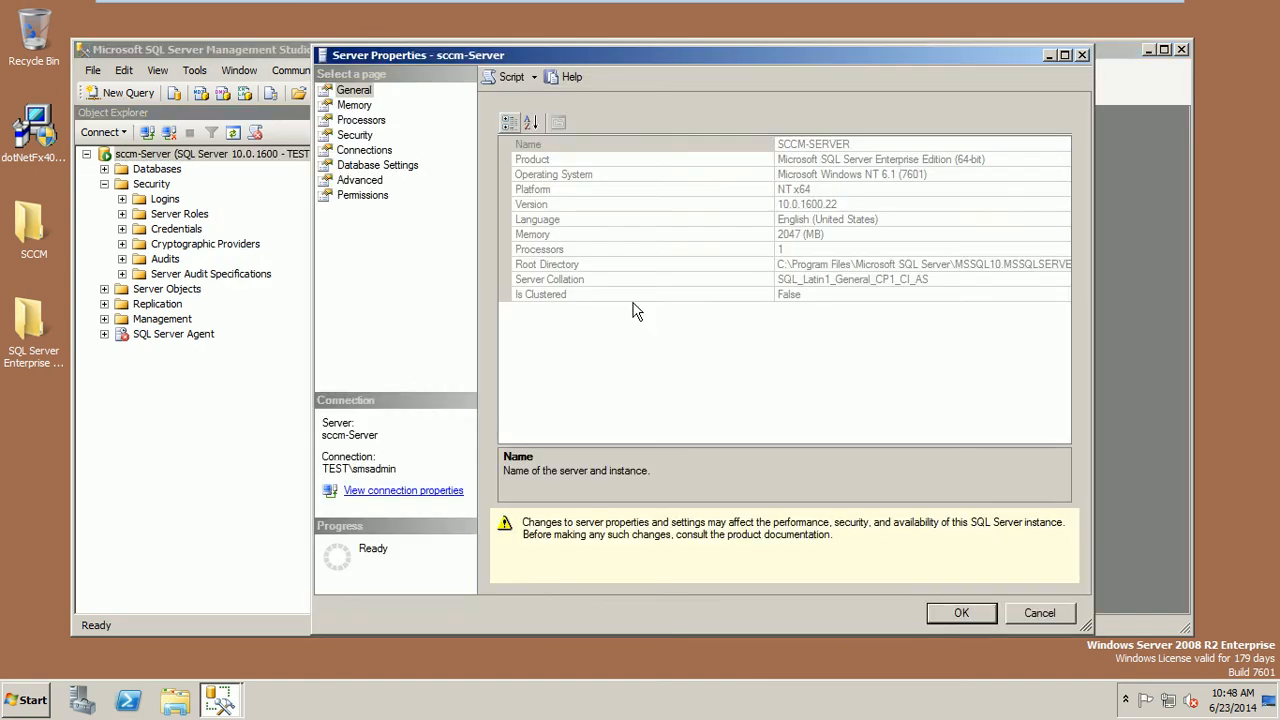
click(356, 105)
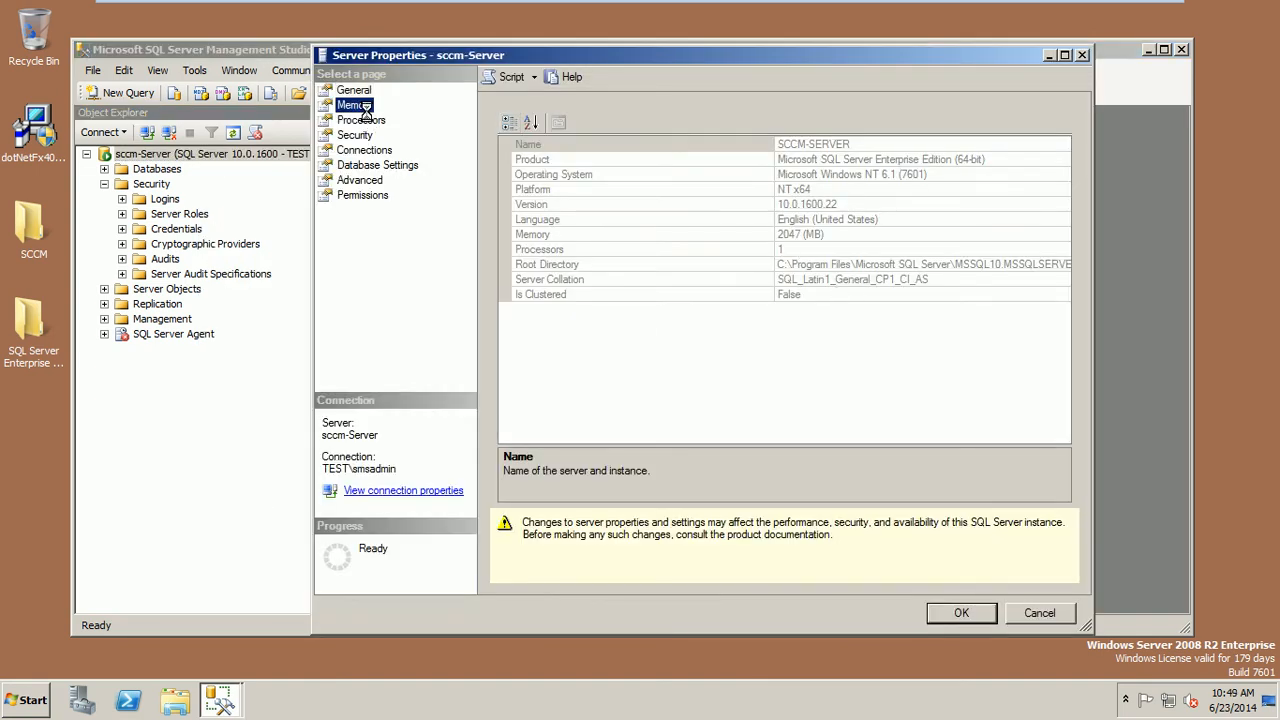
click(1036, 612)
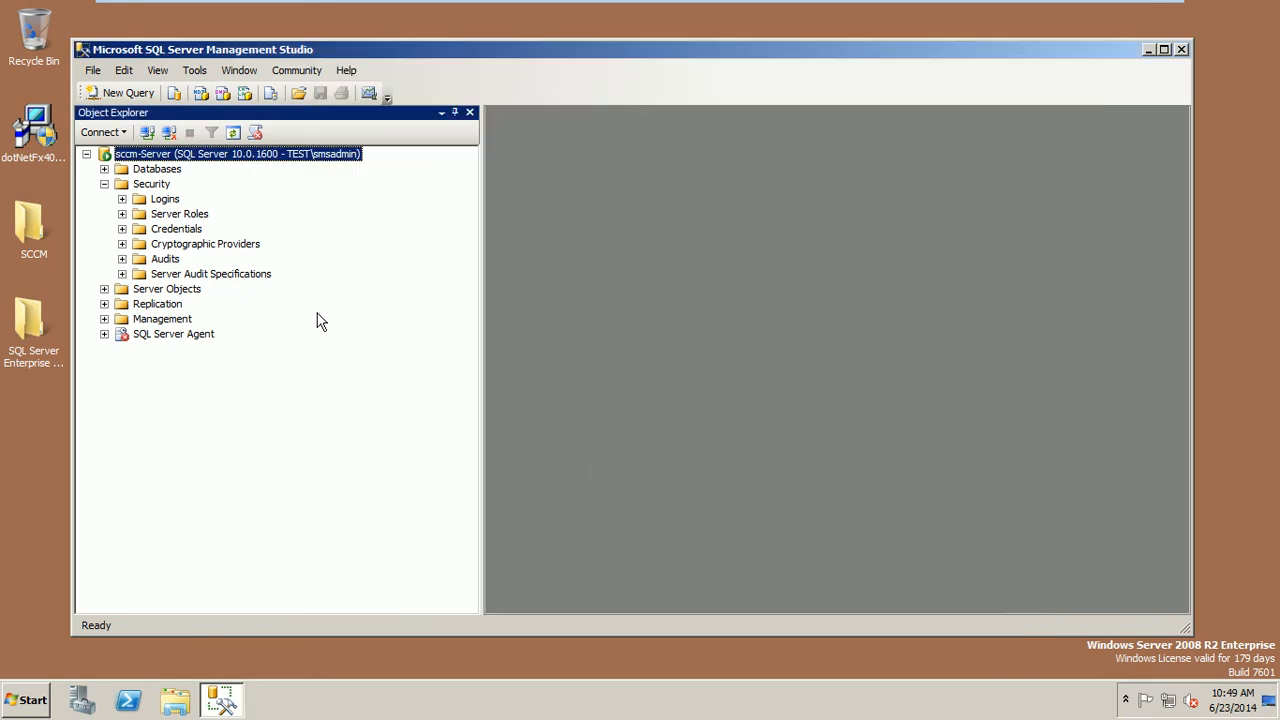
Step: Expand the Logins folder, start a new login, and try to look up the account name sms on SCCM-SERVER
mouse_move(190, 6)
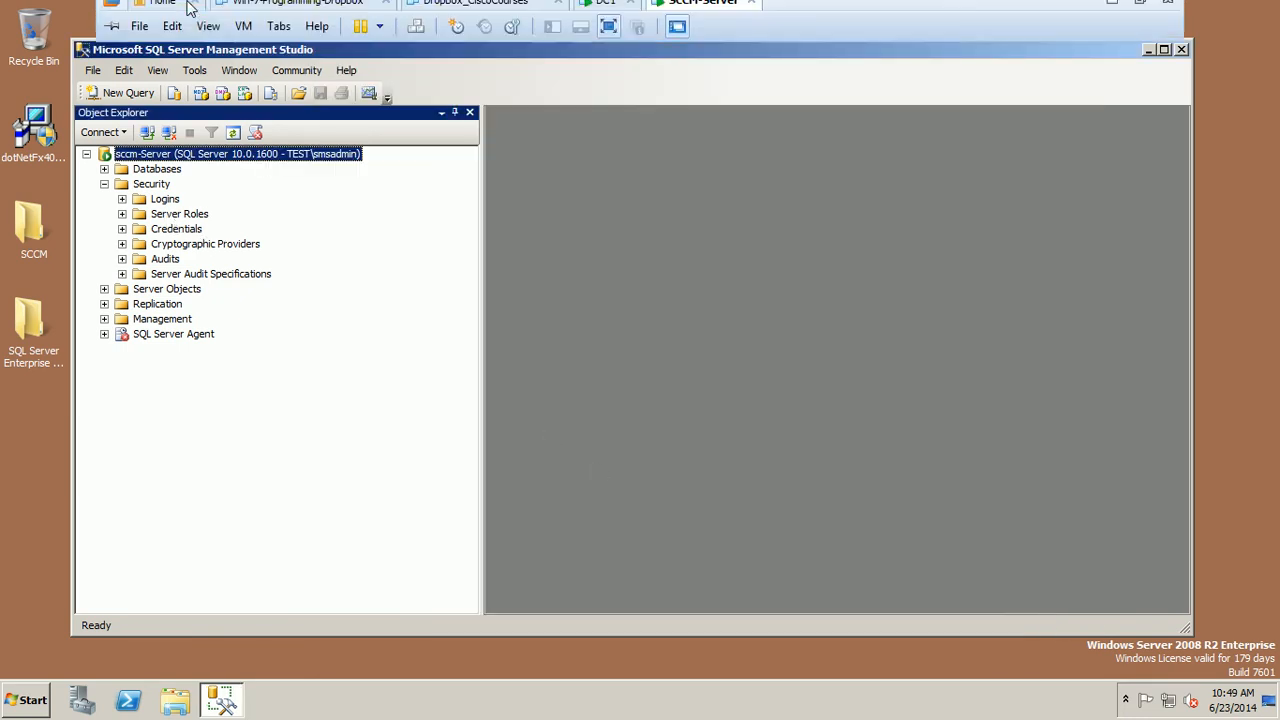
click(122, 200)
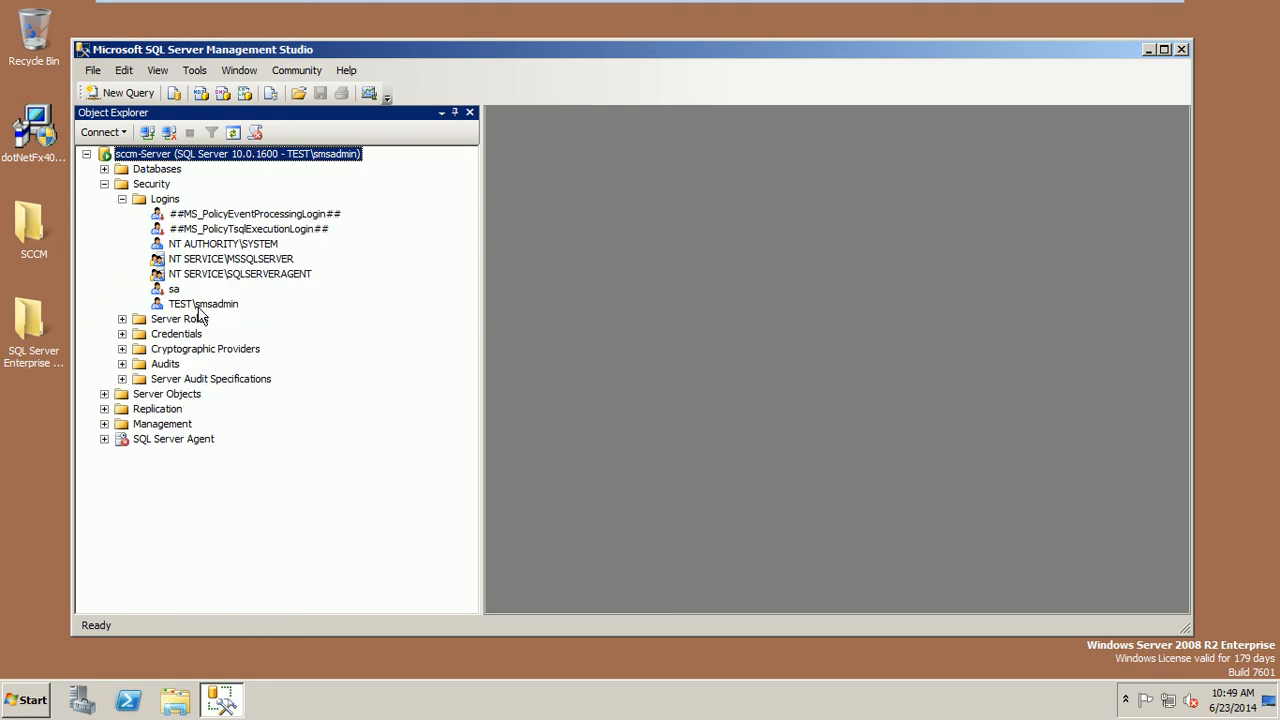
click(122, 200)
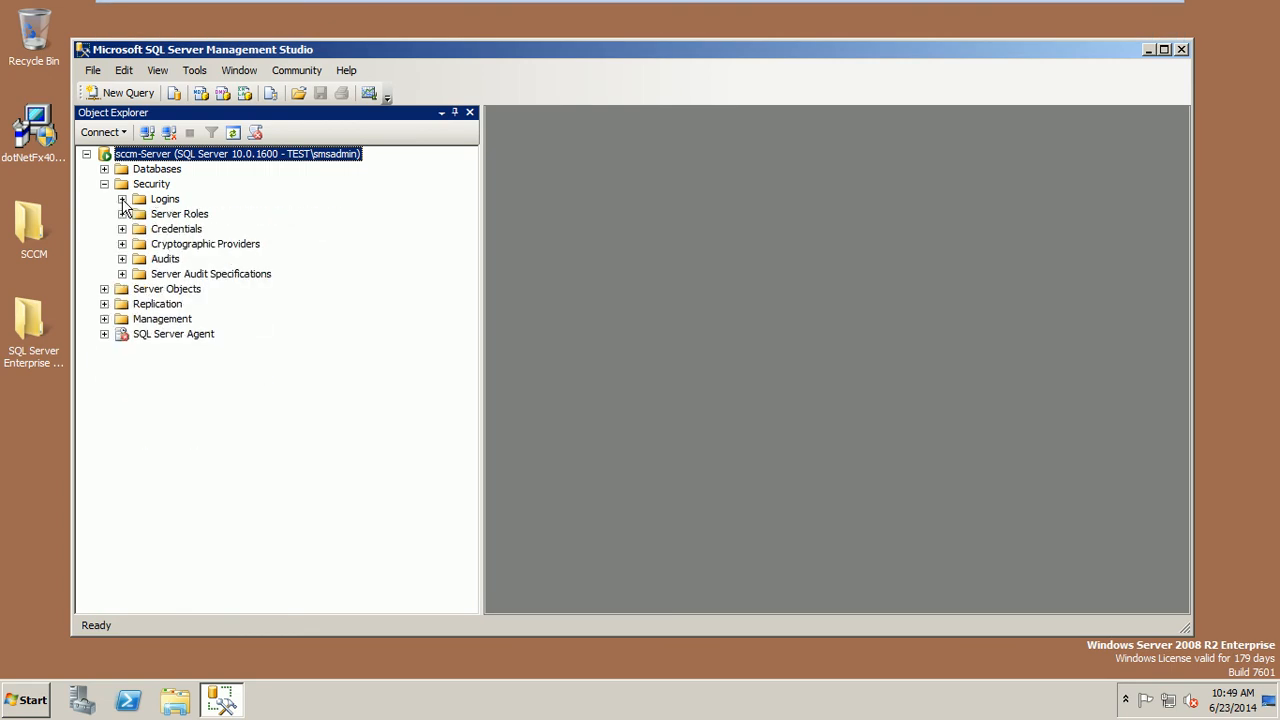
click(122, 200)
click(202, 306)
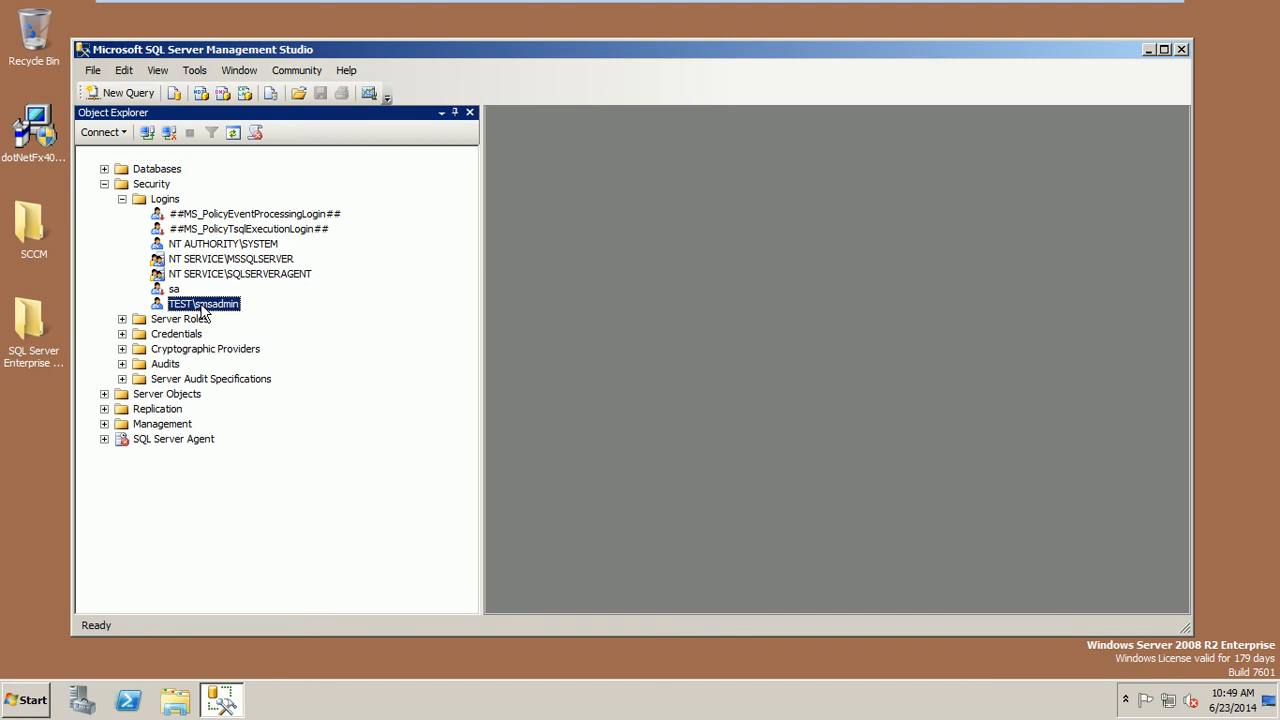
right_click(201, 306)
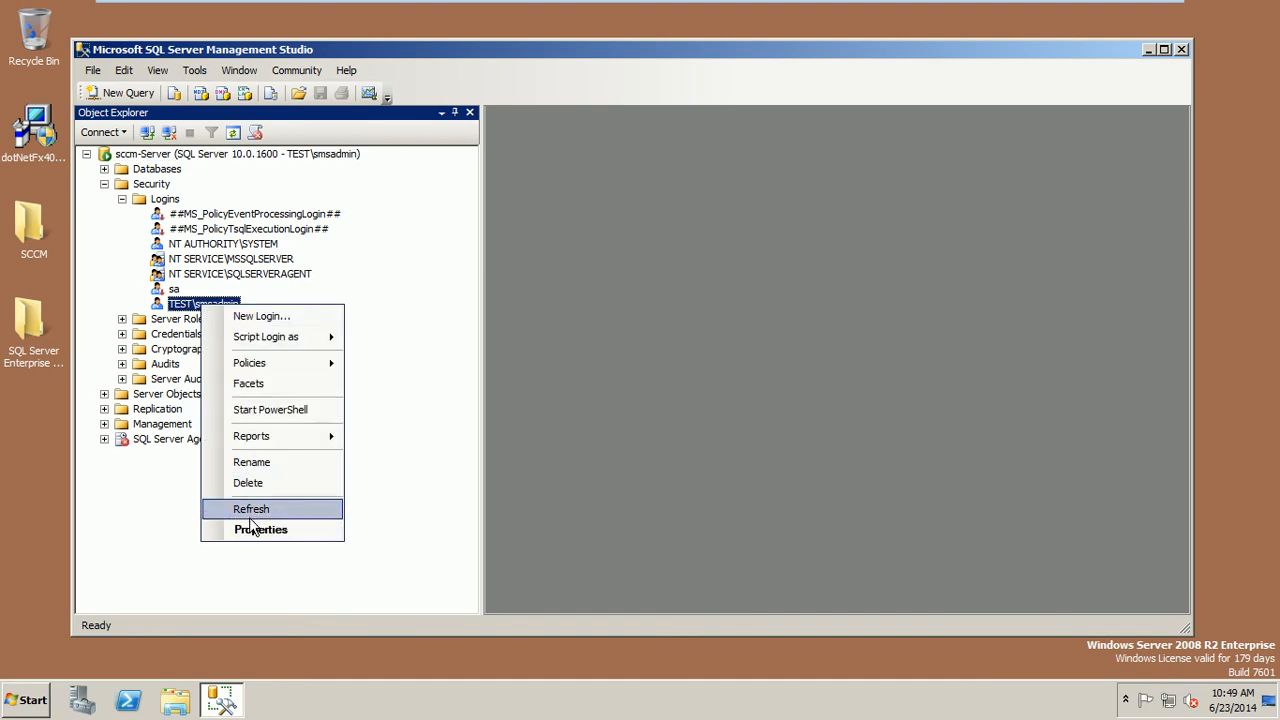
right_click(172, 200)
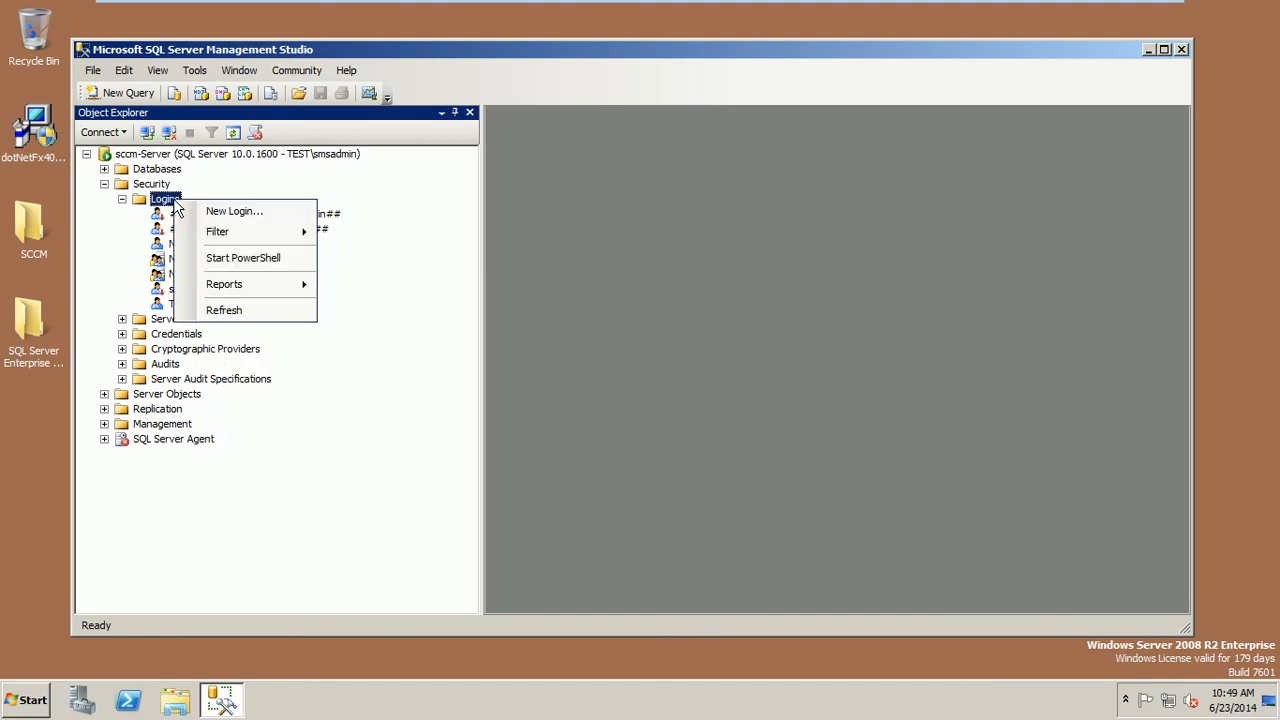
click(198, 214)
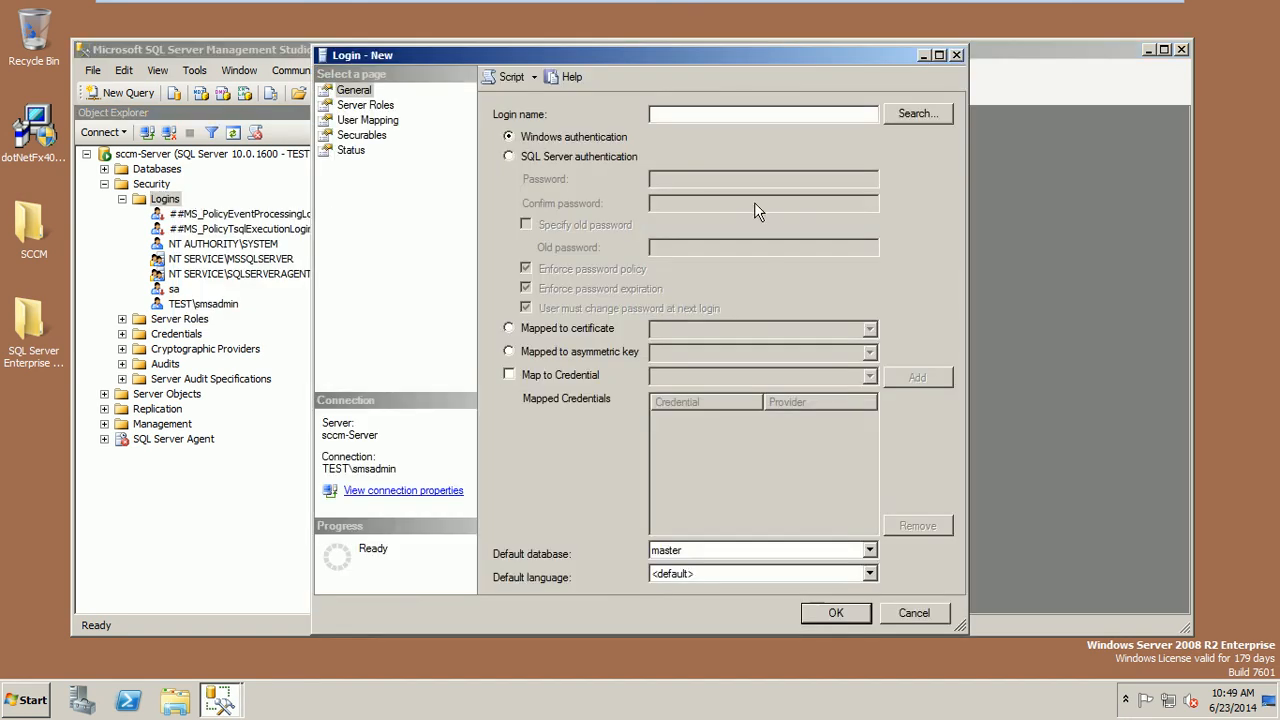
click(918, 114)
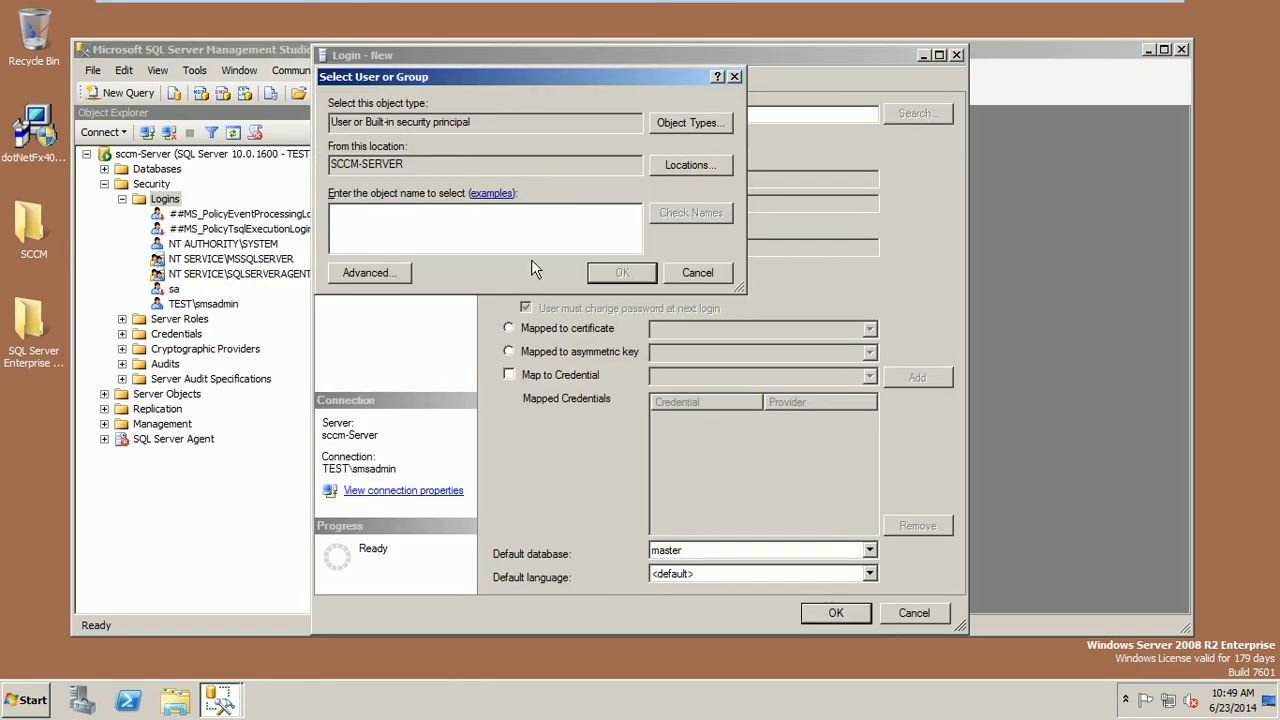
text(sms)
click(712, 213)
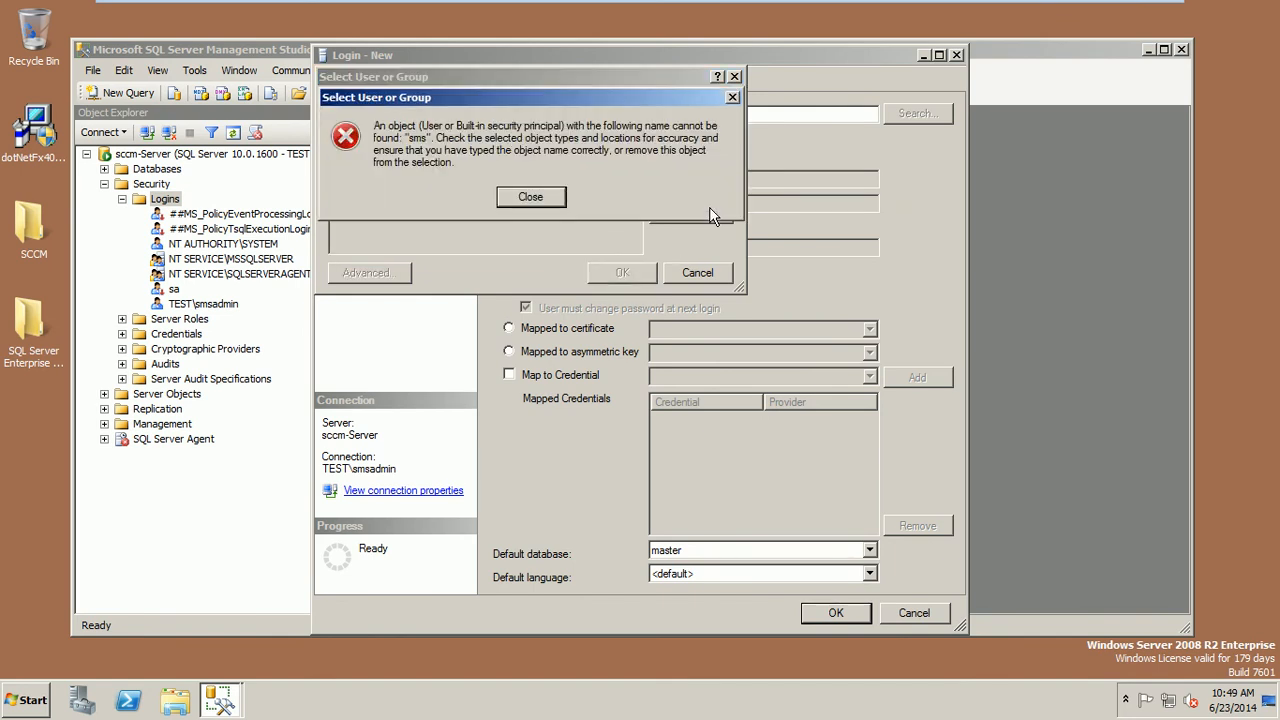
click(548, 200)
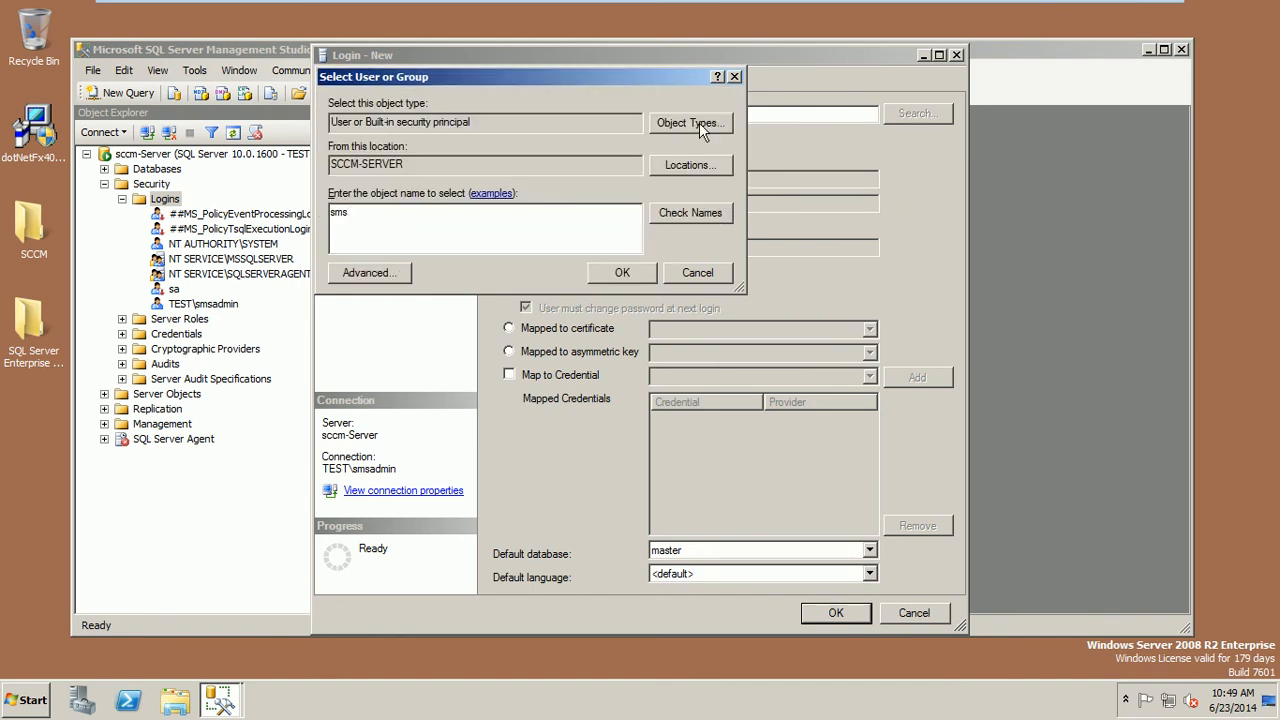
Step: Set the account search location to test.com, check the name sms, and cancel the new login
click(667, 170)
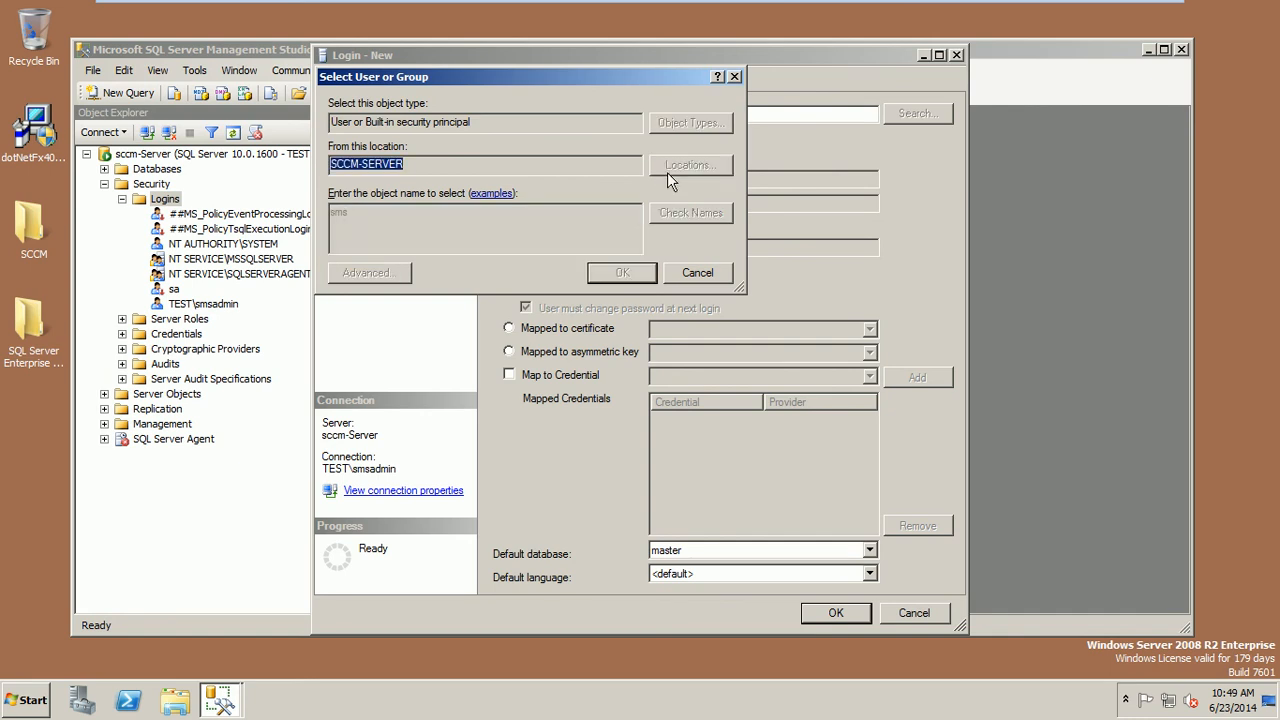
click(345, 189)
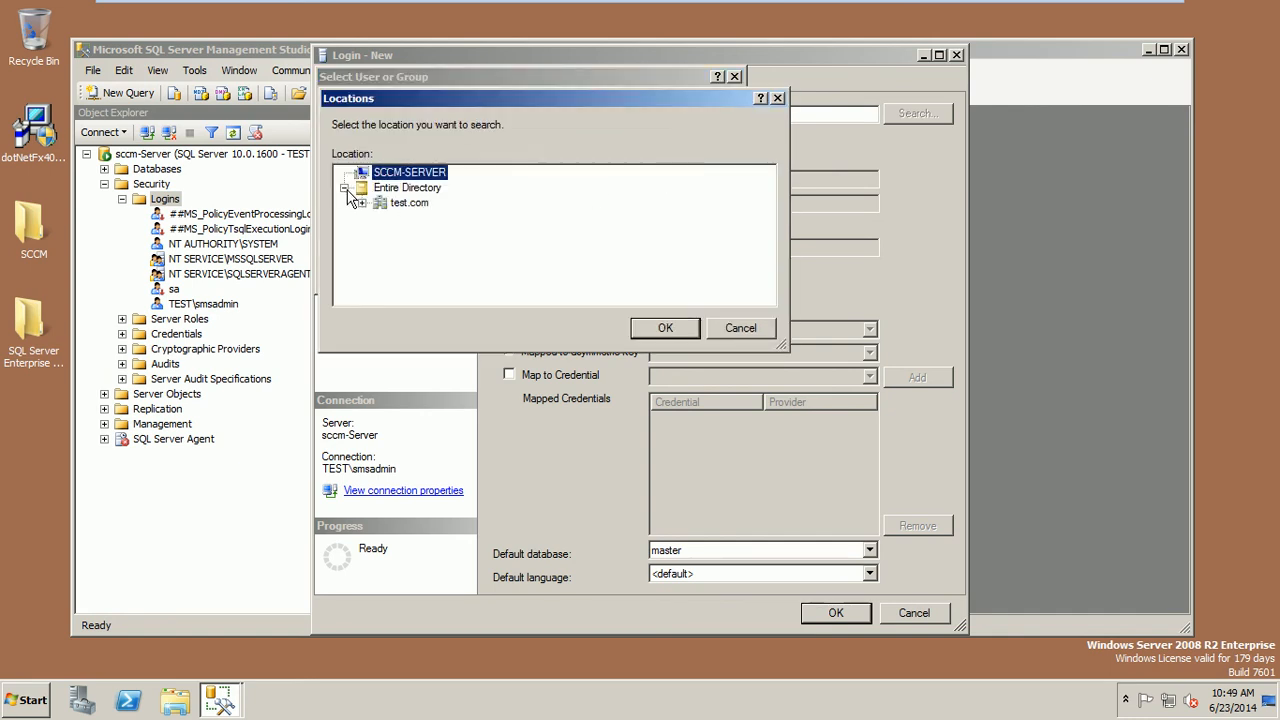
click(409, 202)
click(665, 328)
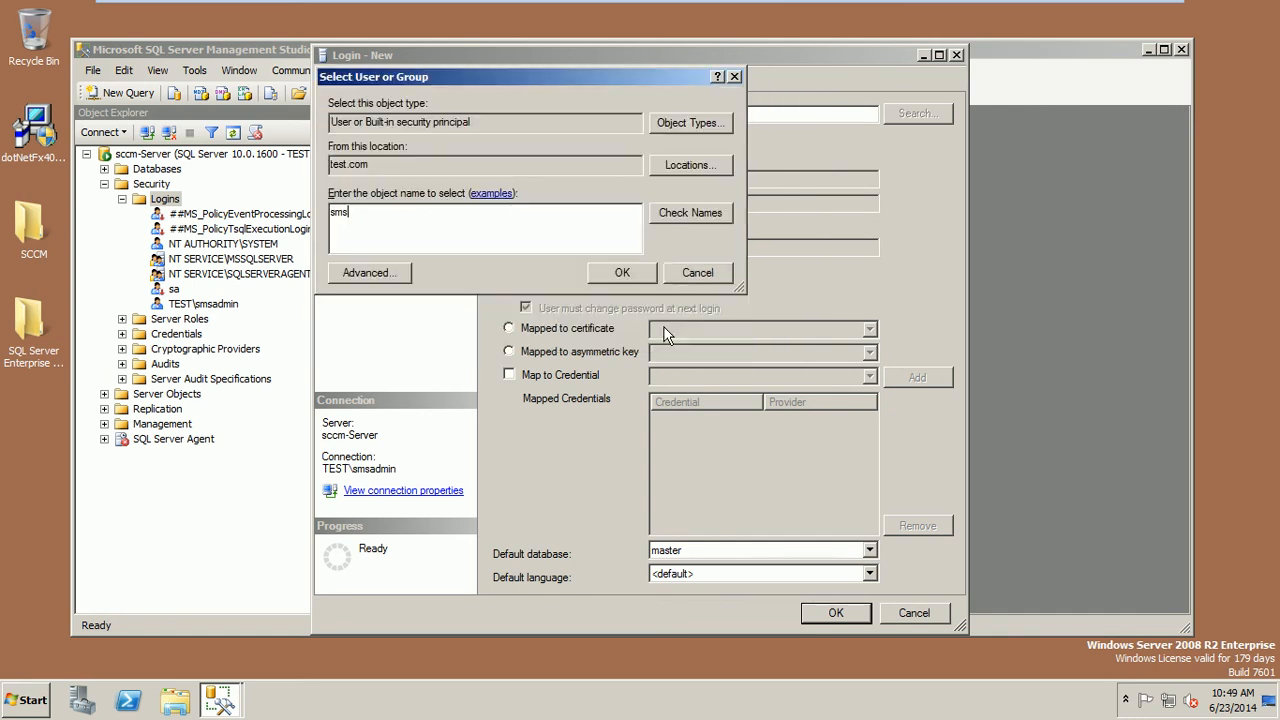
click(692, 218)
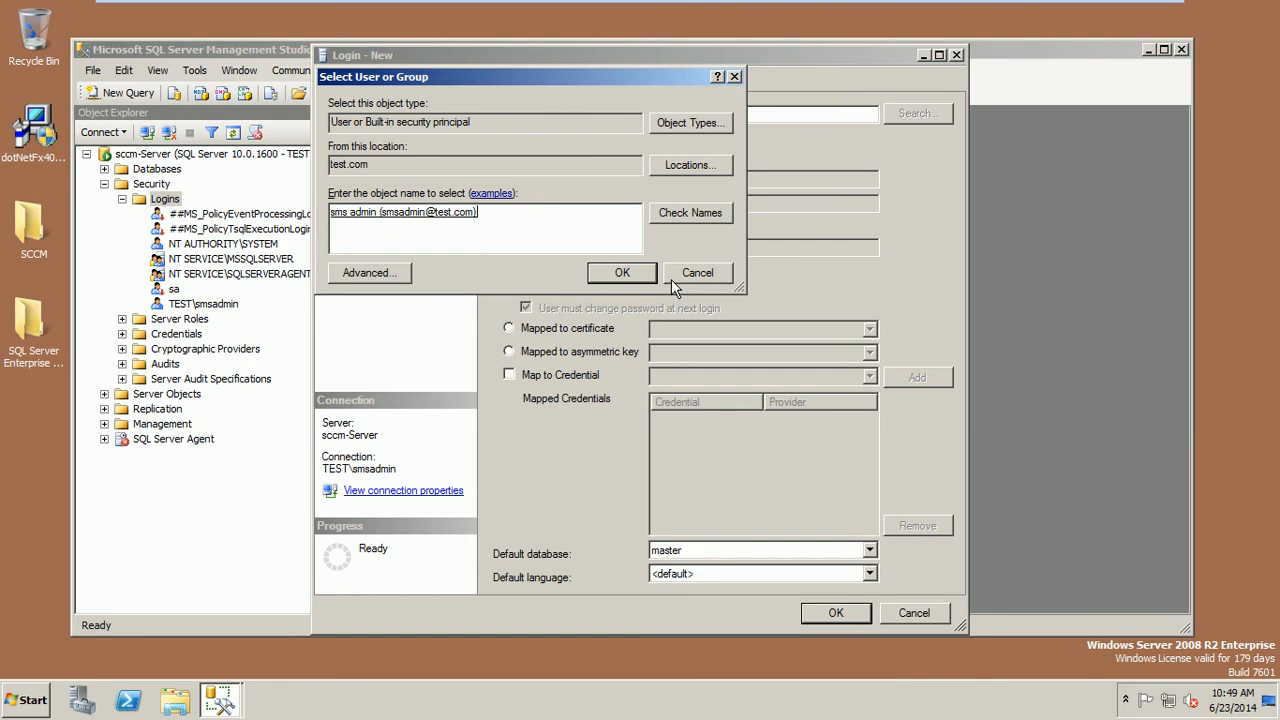
click(697, 272)
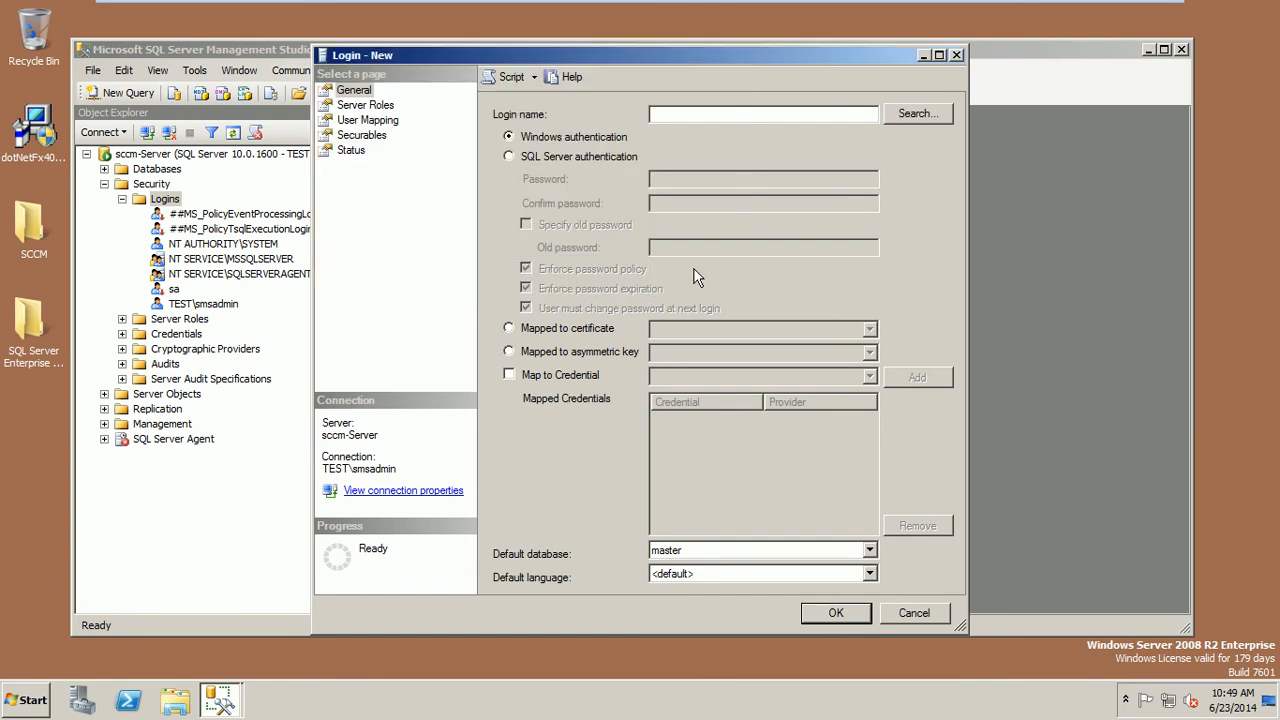
key(Escape)
Step: Reopen the TEST\smsadmin login's properties, examine its sysadmin server role, and cancel out of the dialog
right_click(174, 305)
click(238, 537)
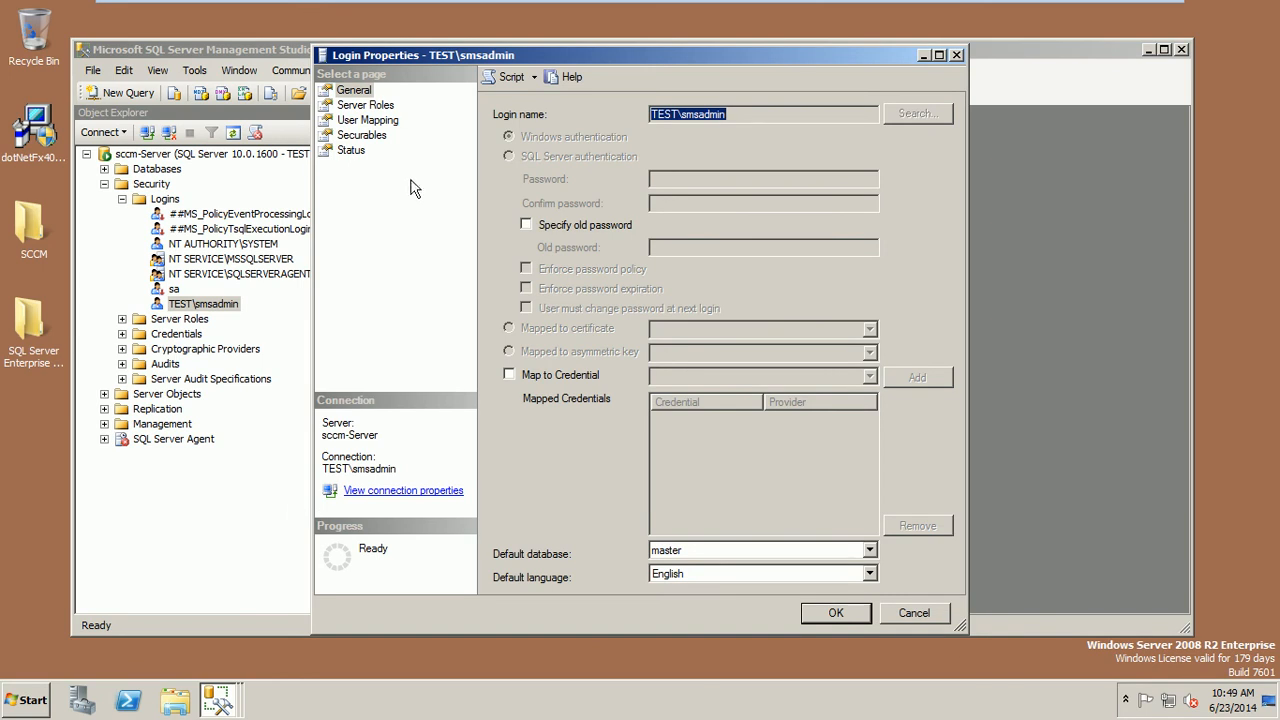
click(362, 105)
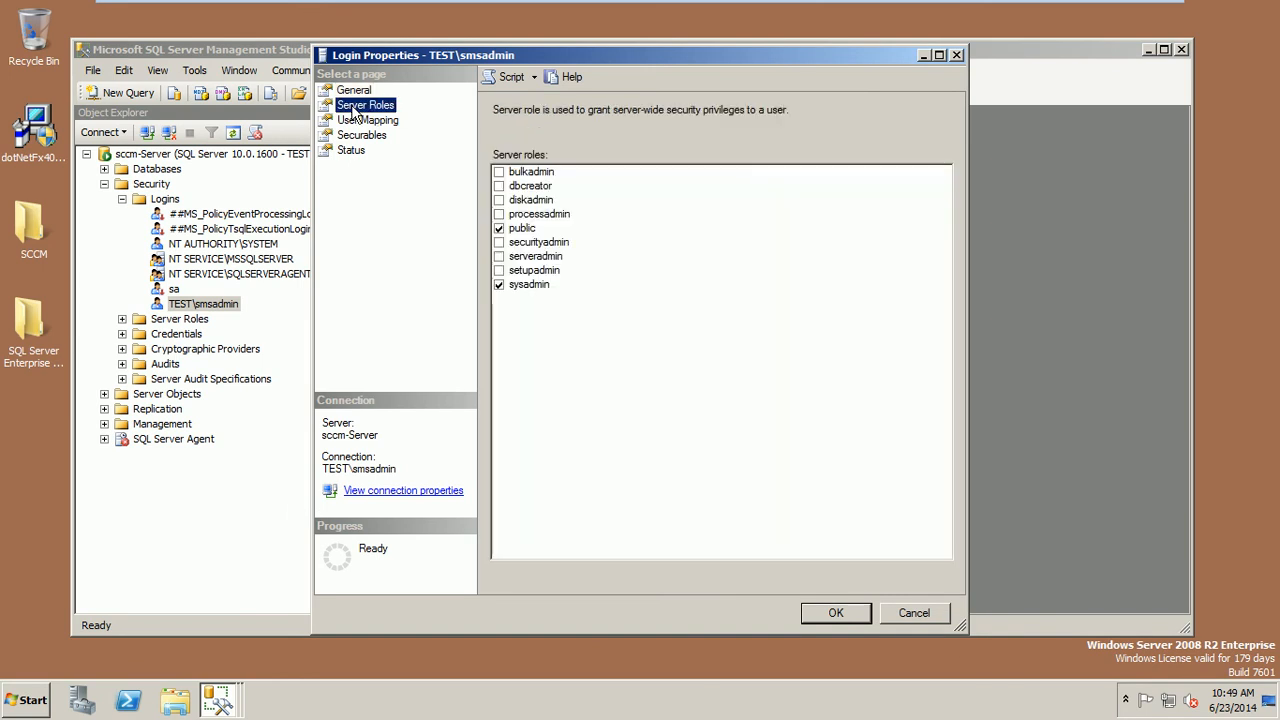
click(499, 285)
click(912, 613)
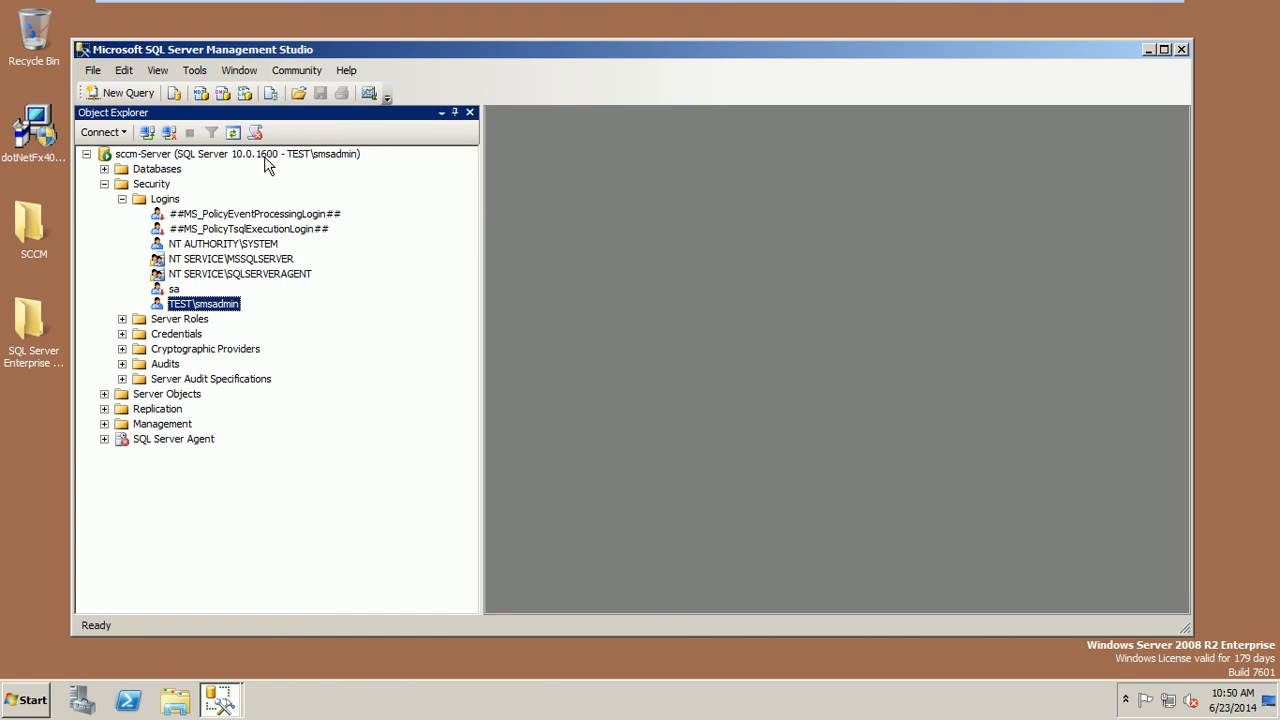
click(25, 708)
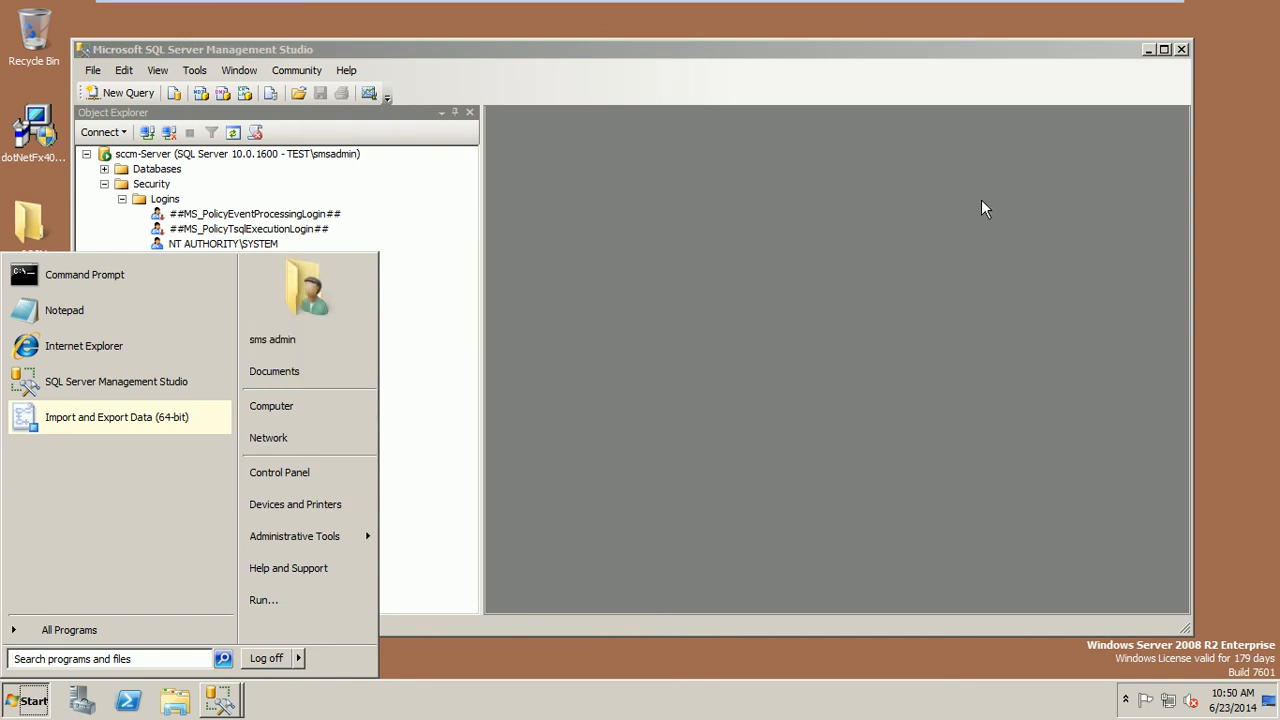
click(1013, 214)
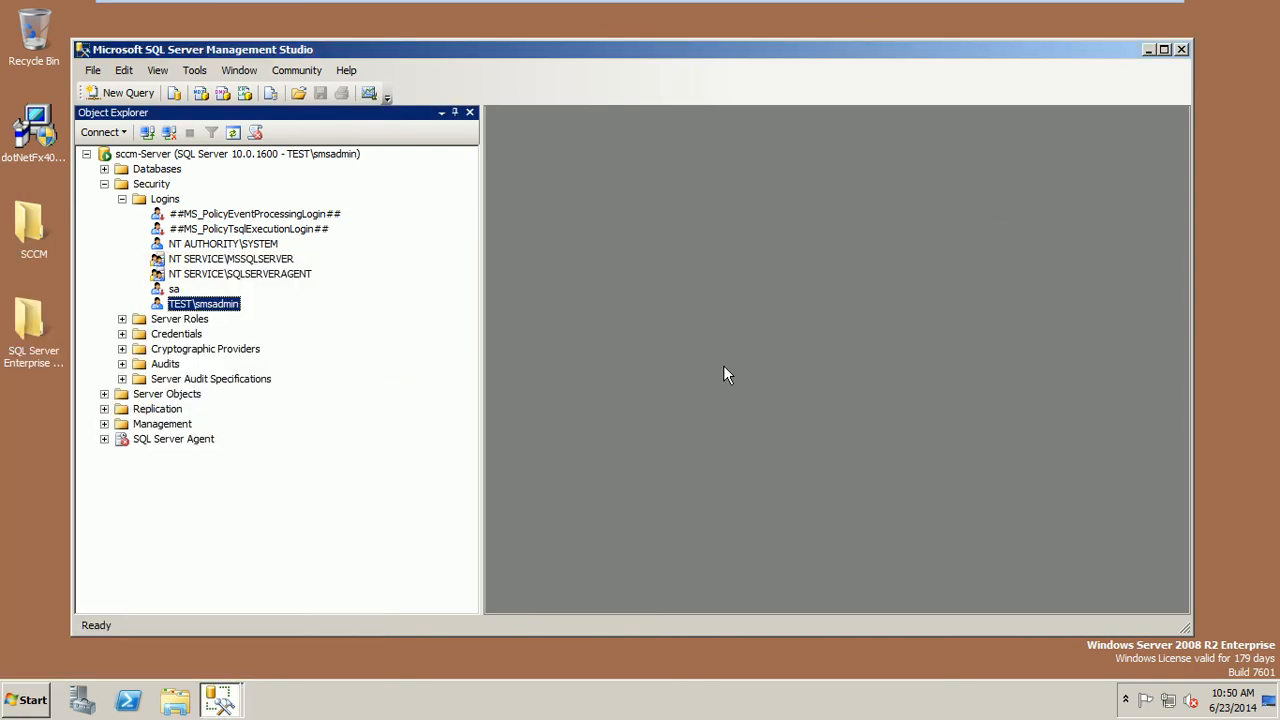
Step: Close SQL Server Management Studio and switch to the DC1 virtual machine
click(1181, 52)
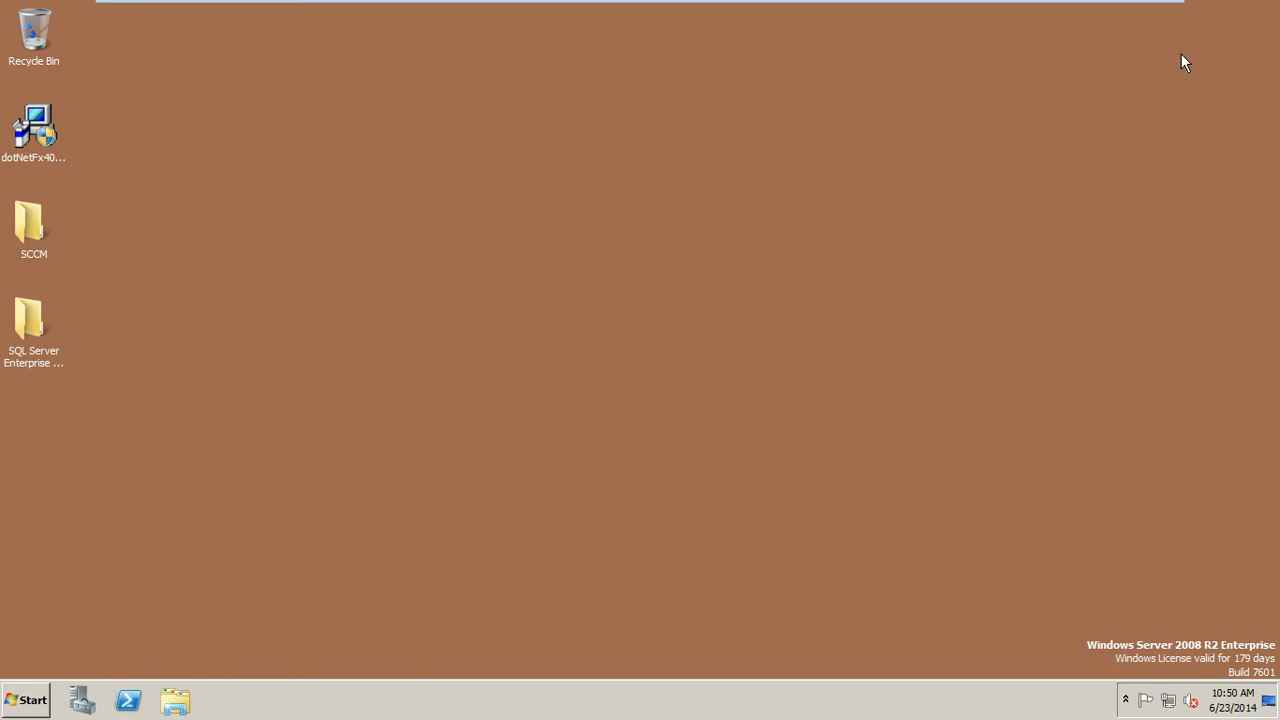
mouse_move(851, 6)
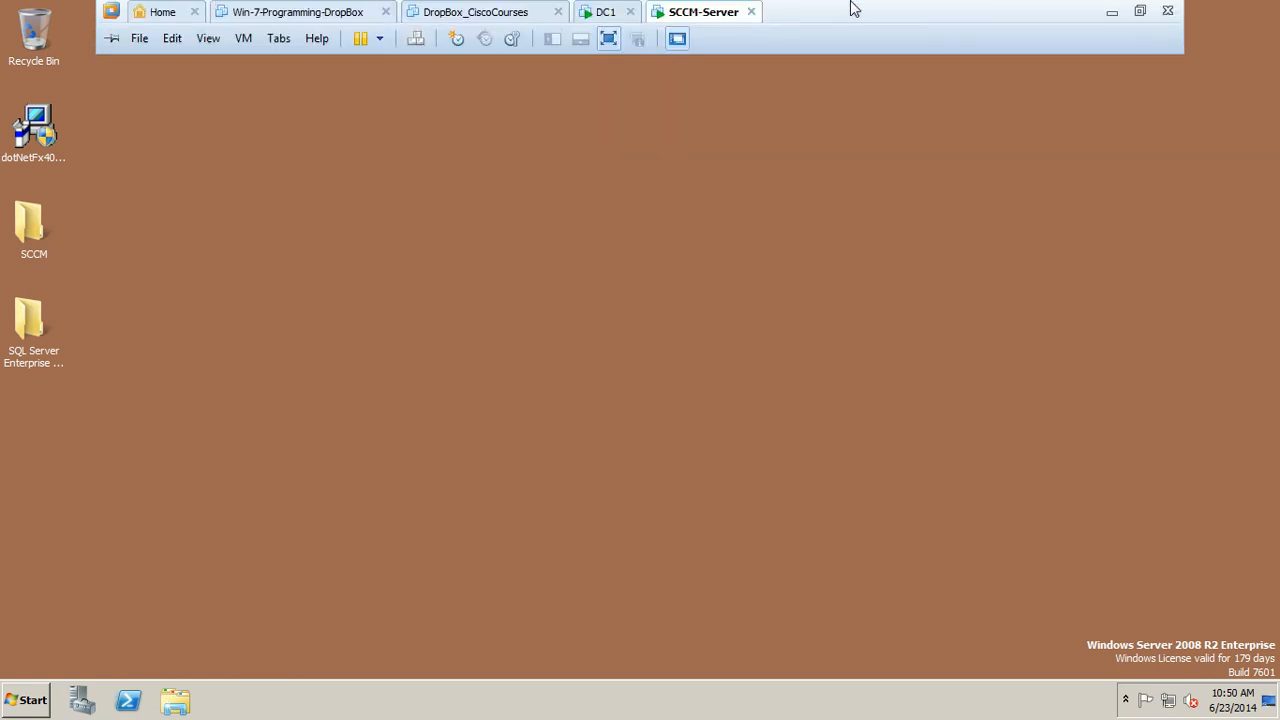
click(607, 15)
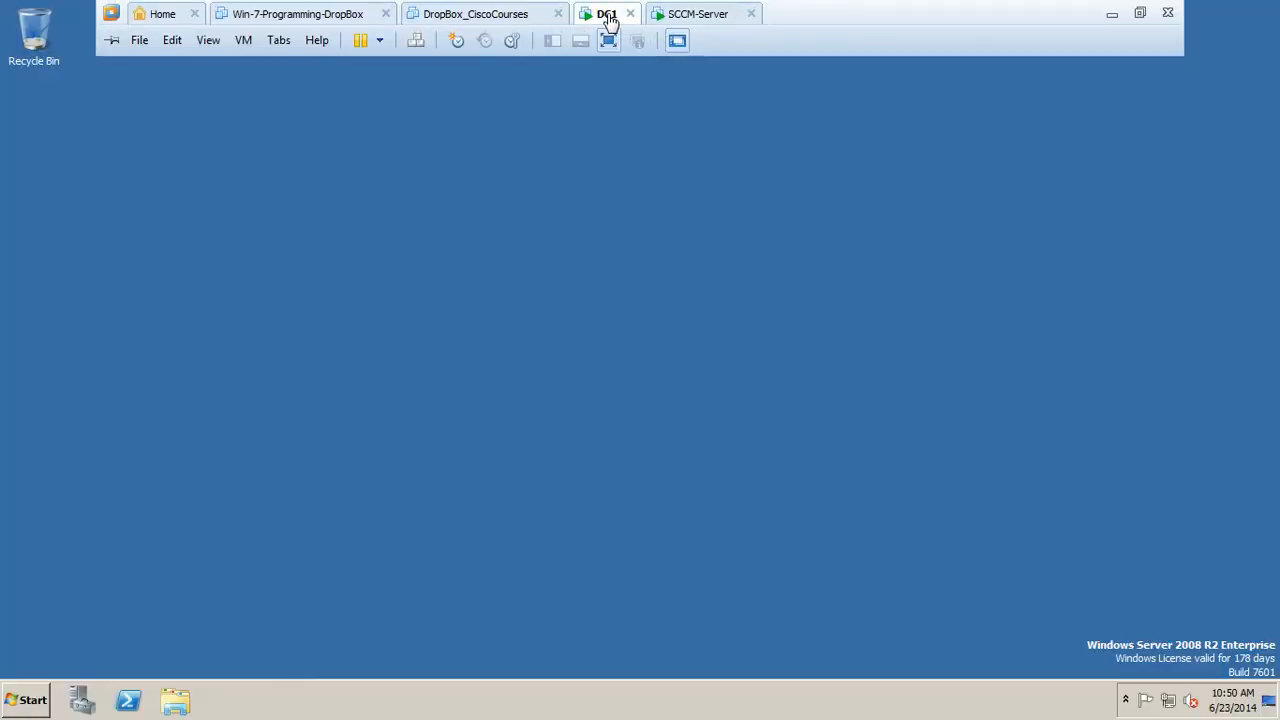
Step: Open Active Directory Users and Computers, then widen its window and the console tree
click(30, 700)
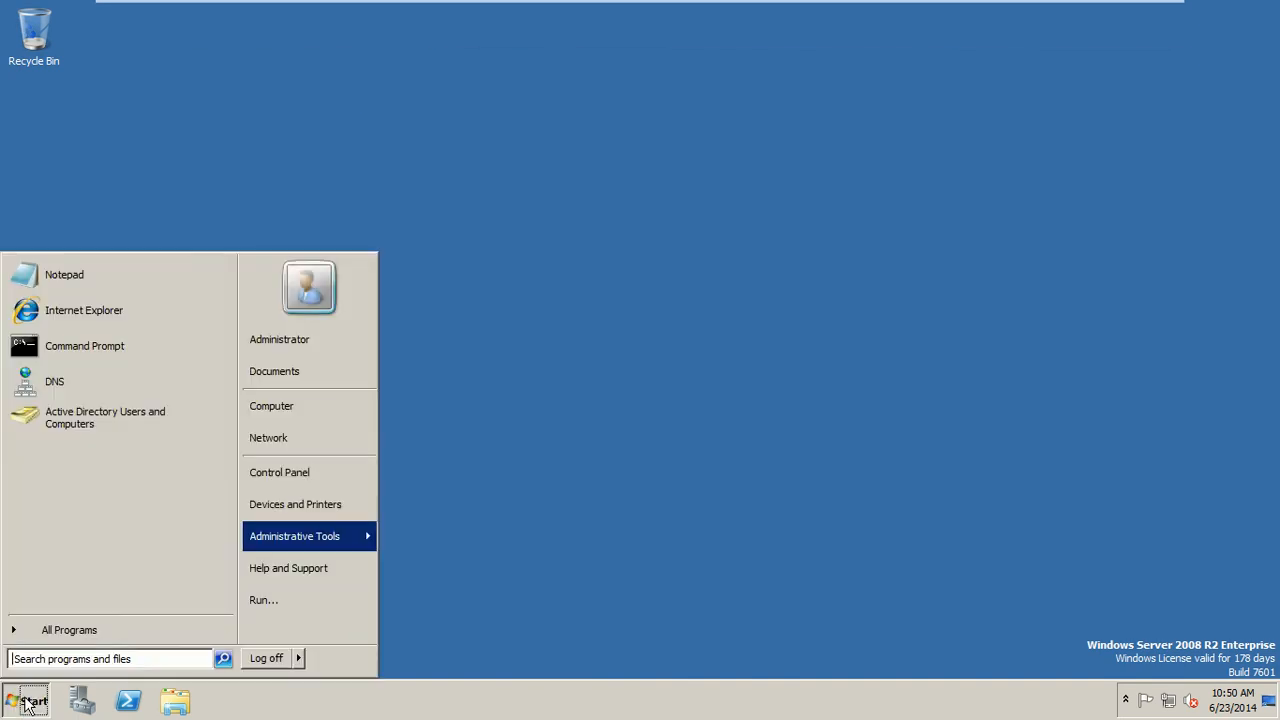
click(104, 420)
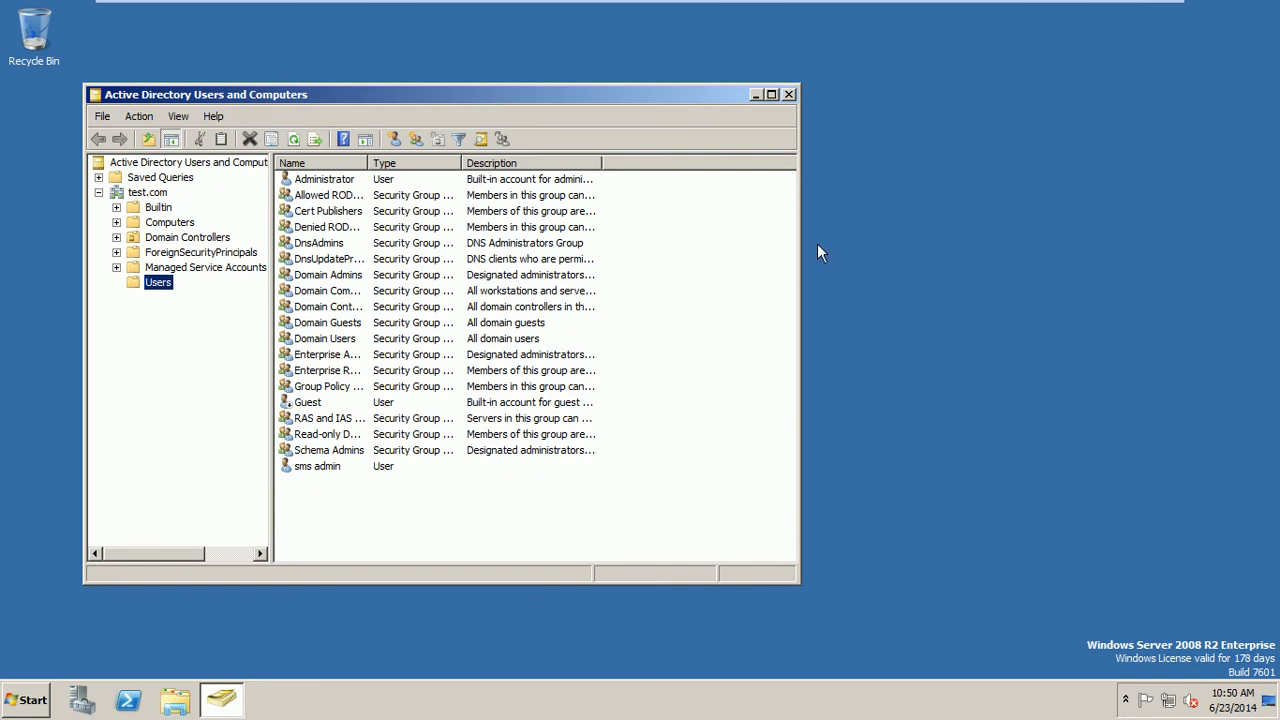
drag(799, 243, 908, 254)
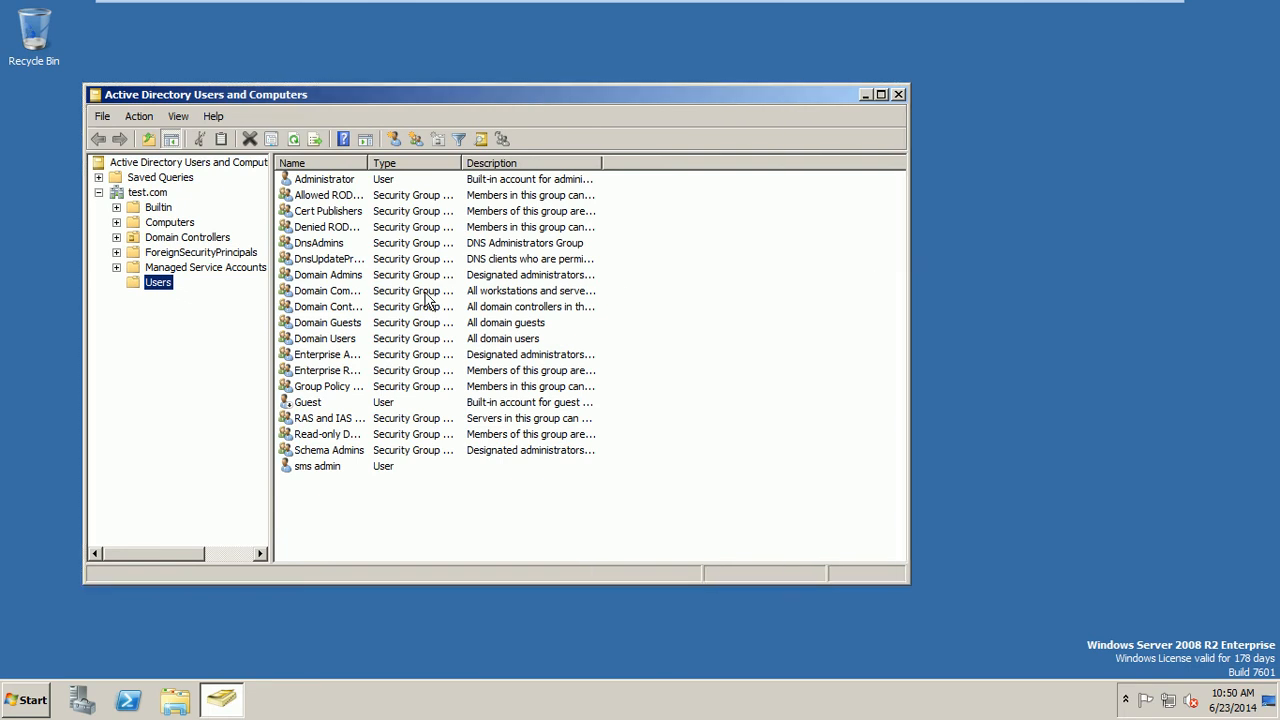
drag(272, 308, 446, 310)
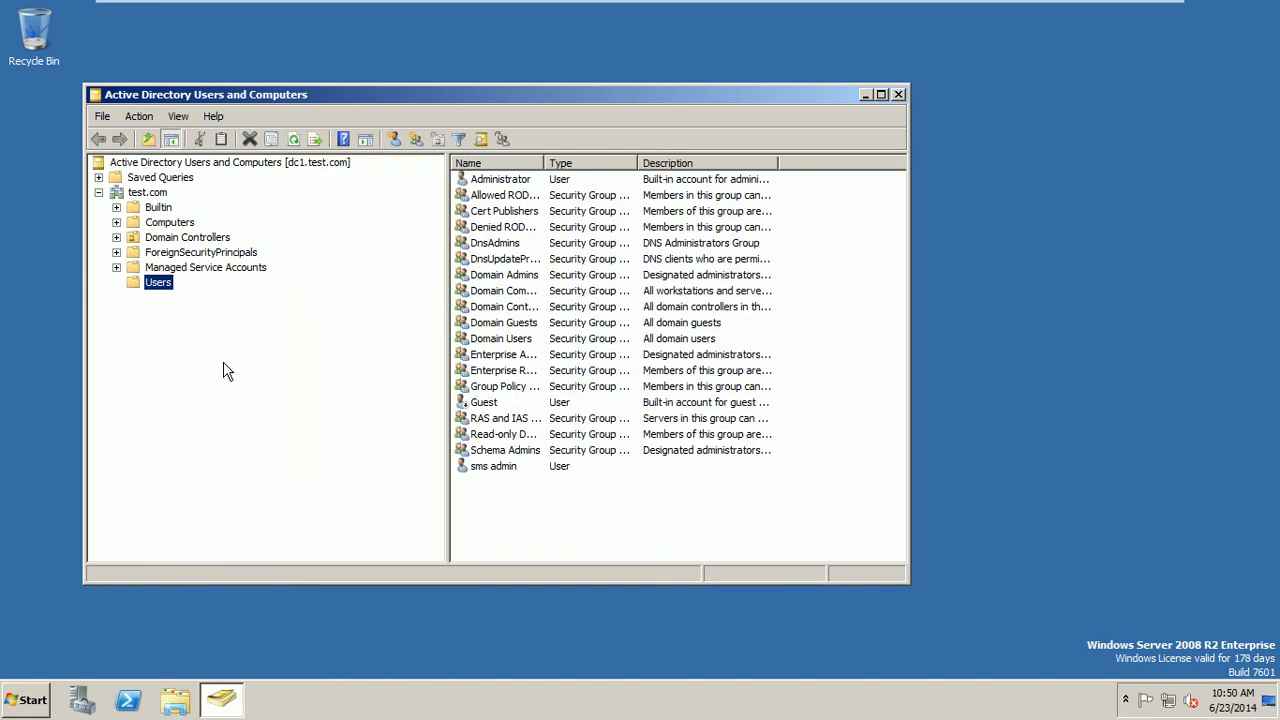
Step: Turn on Advanced Features, look through the System container under test.com, and close the console
click(180, 117)
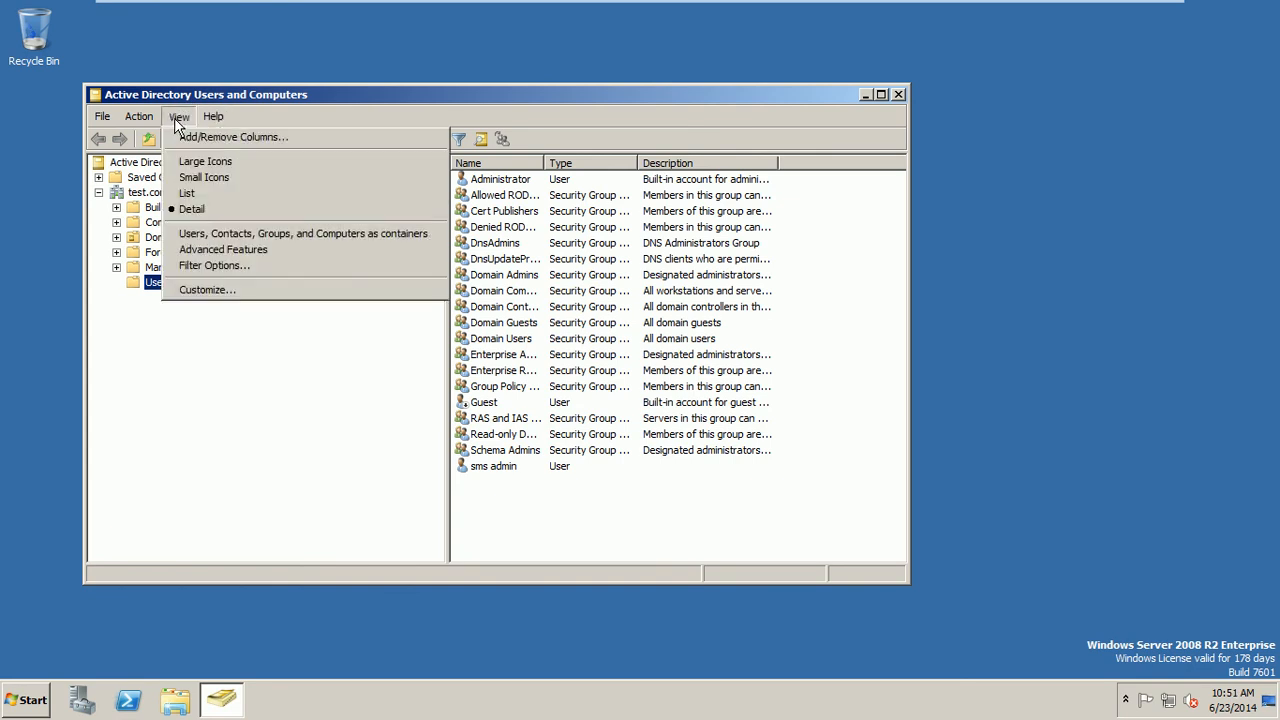
click(200, 249)
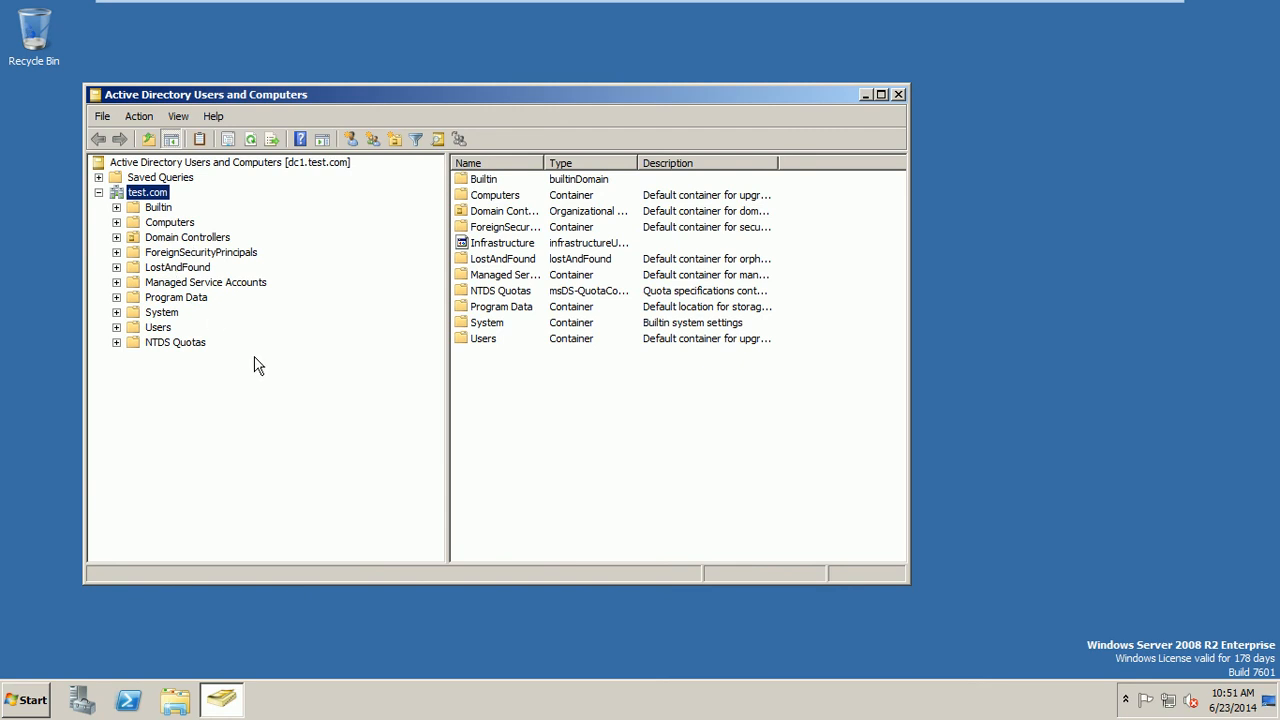
click(116, 313)
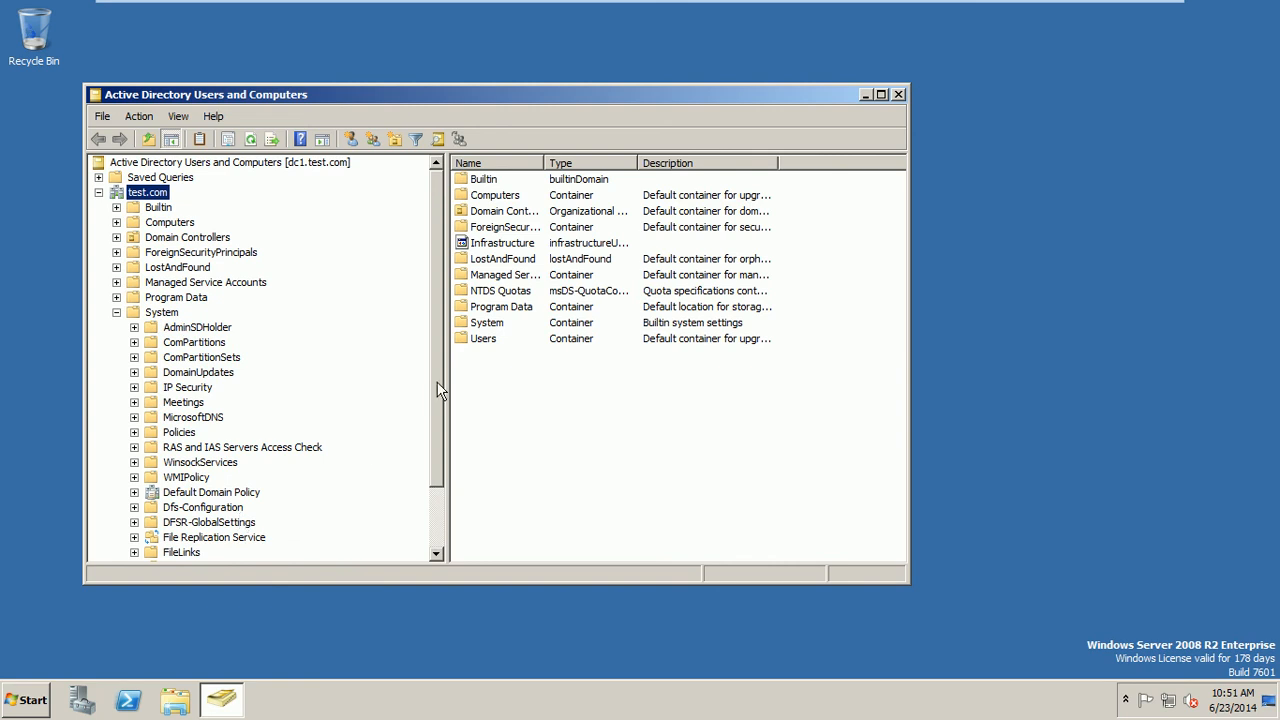
drag(440, 390, 440, 448)
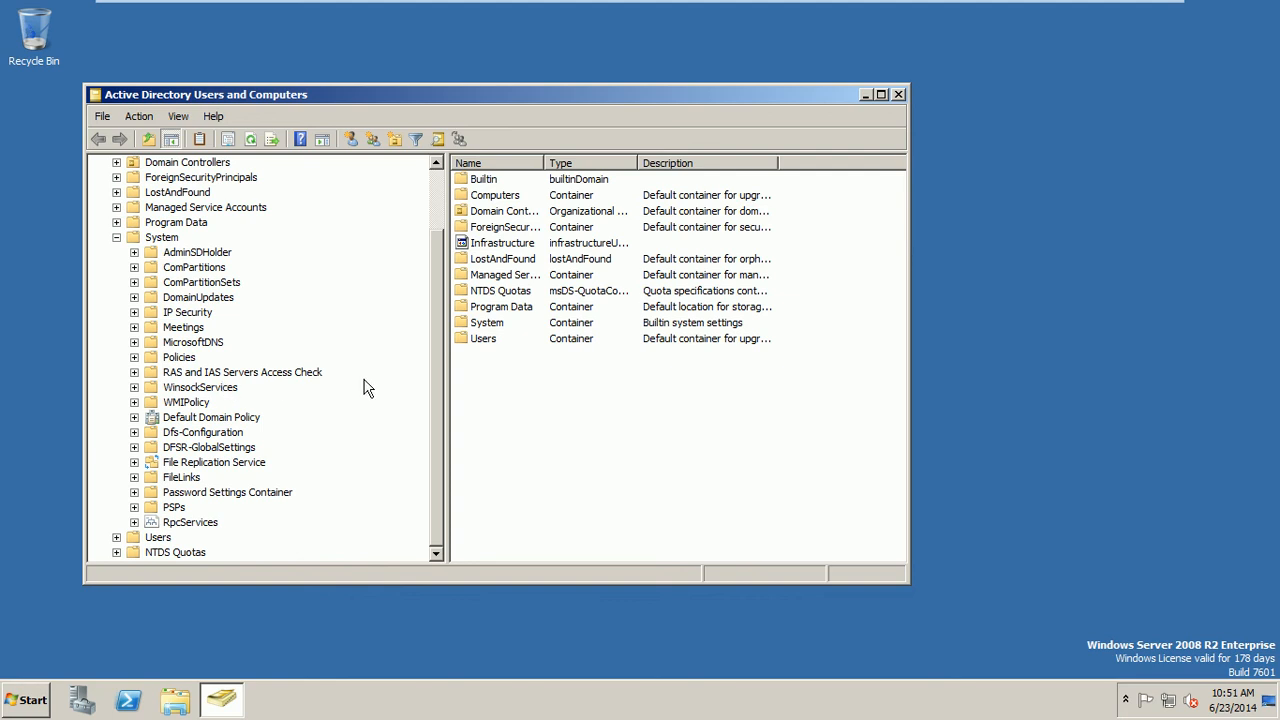
click(897, 94)
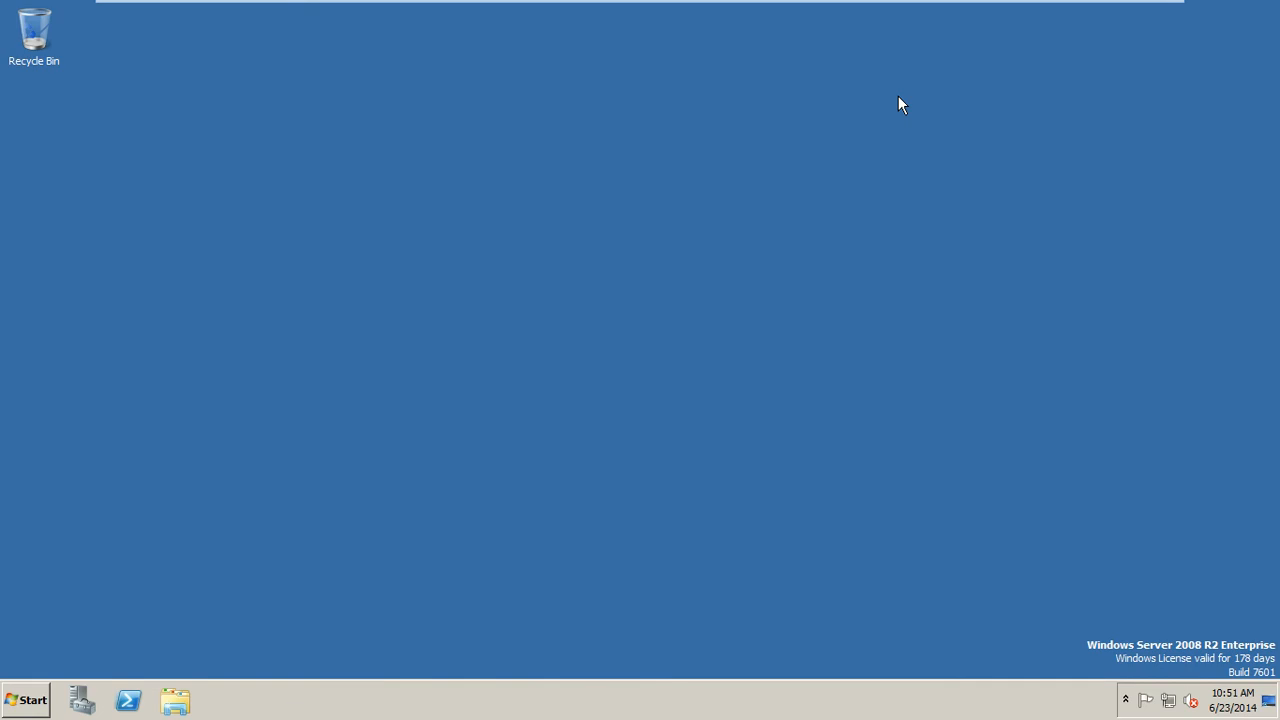
Step: Launch ADSI Edit by running adsiedit.msc, and move its window toward the middle of the desktop
click(30, 698)
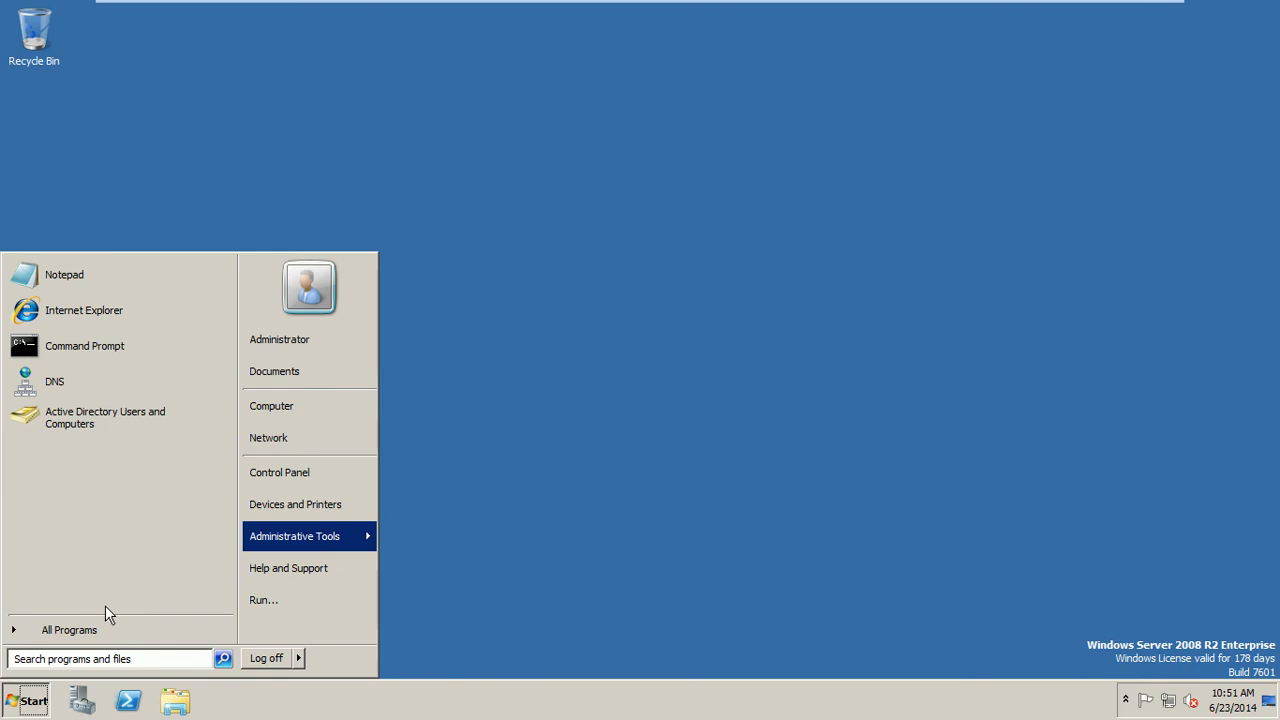
click(265, 601)
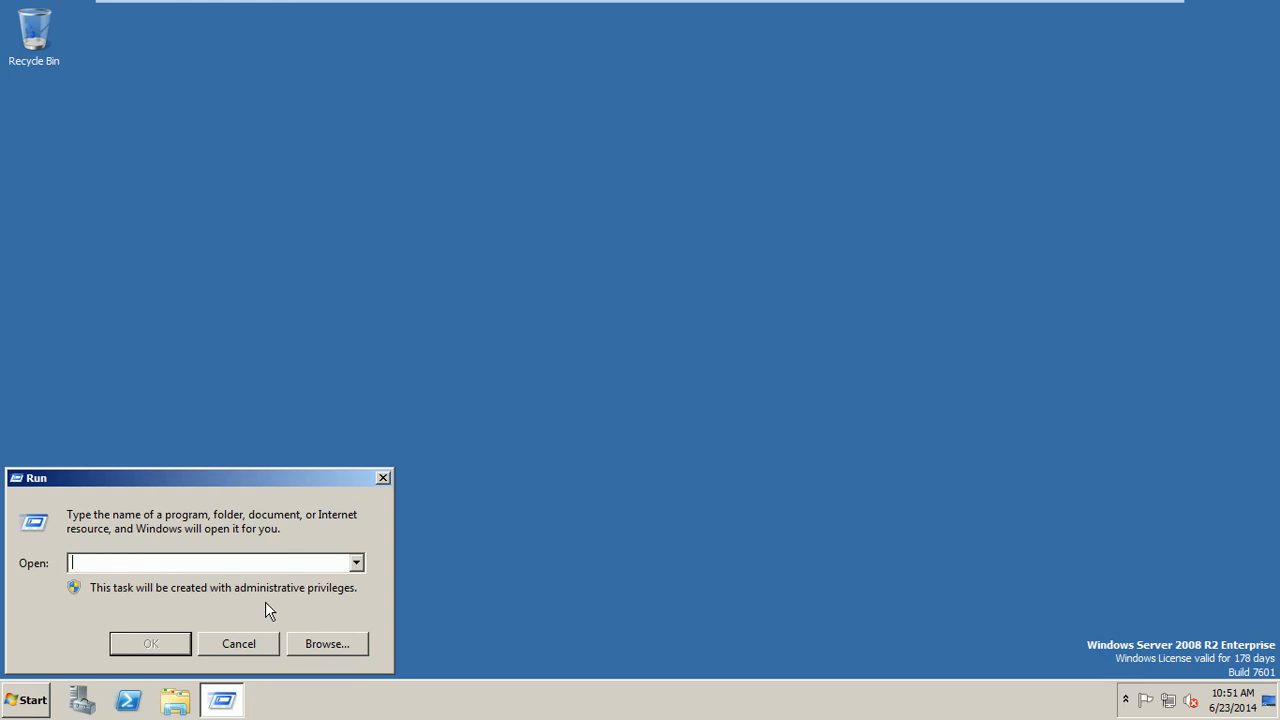
text(adsiedit.msc)
key(Return)
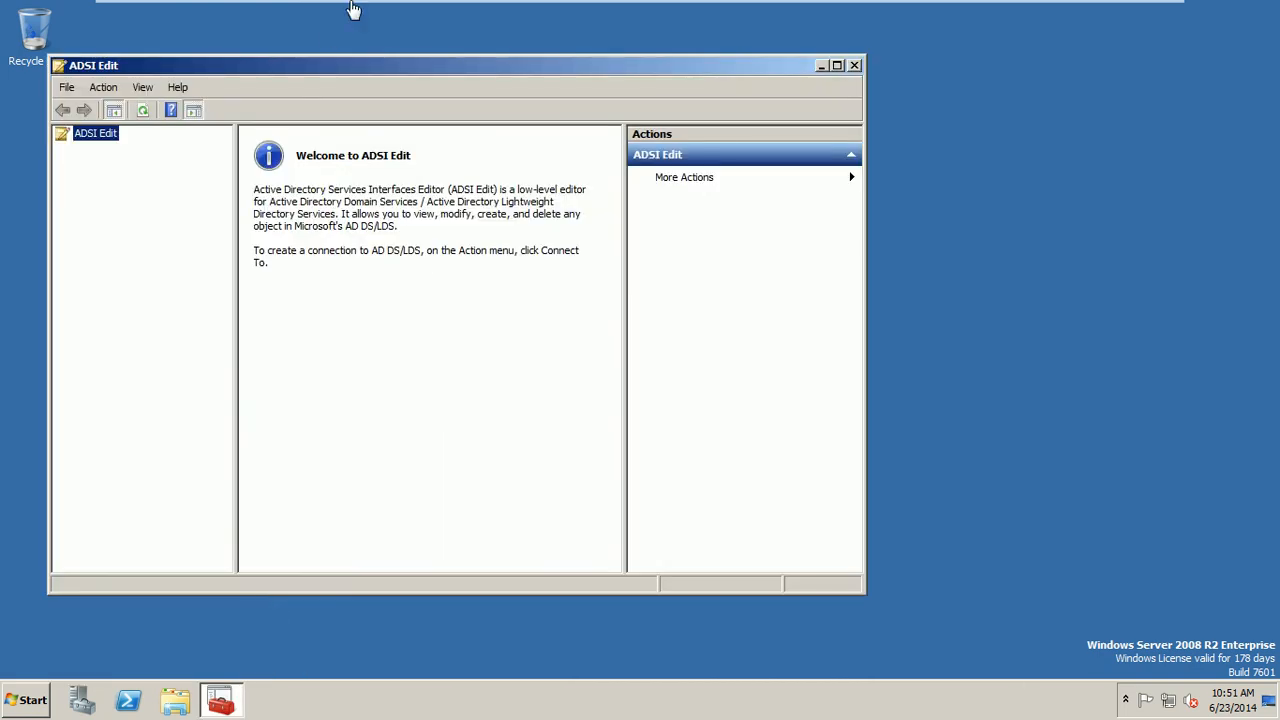
drag(307, 60, 454, 89)
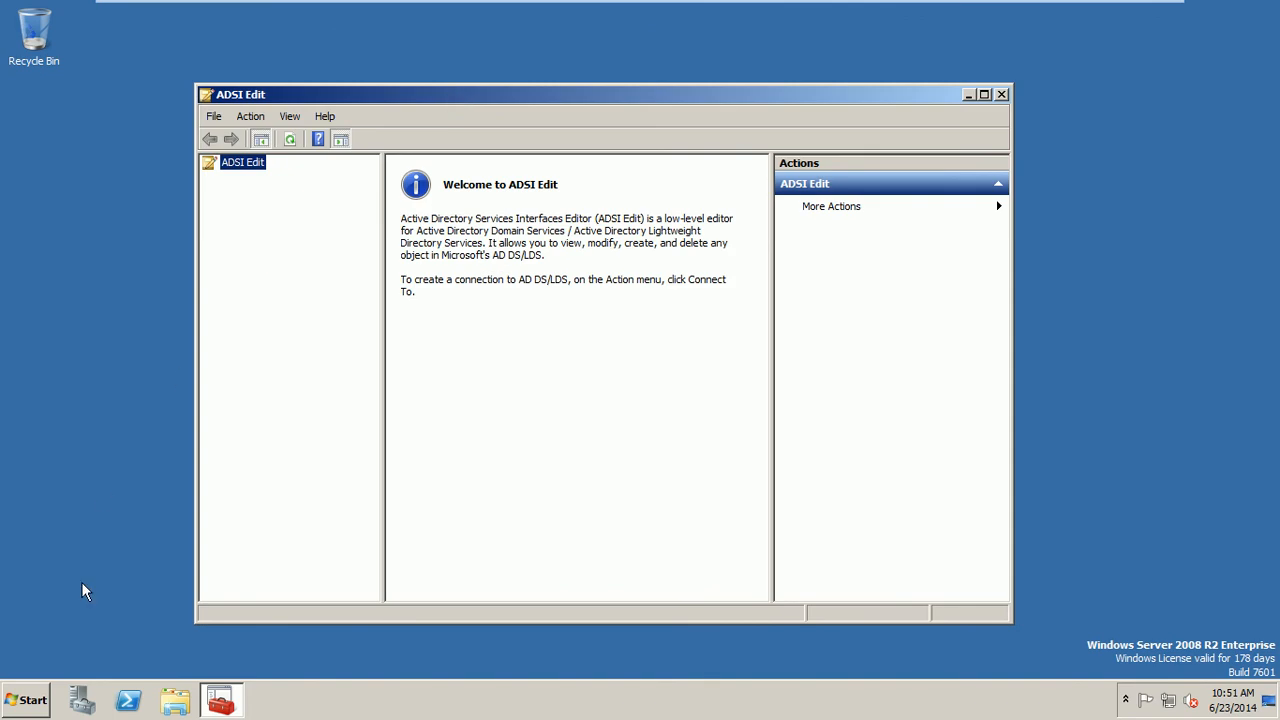
click(30, 699)
click(263, 598)
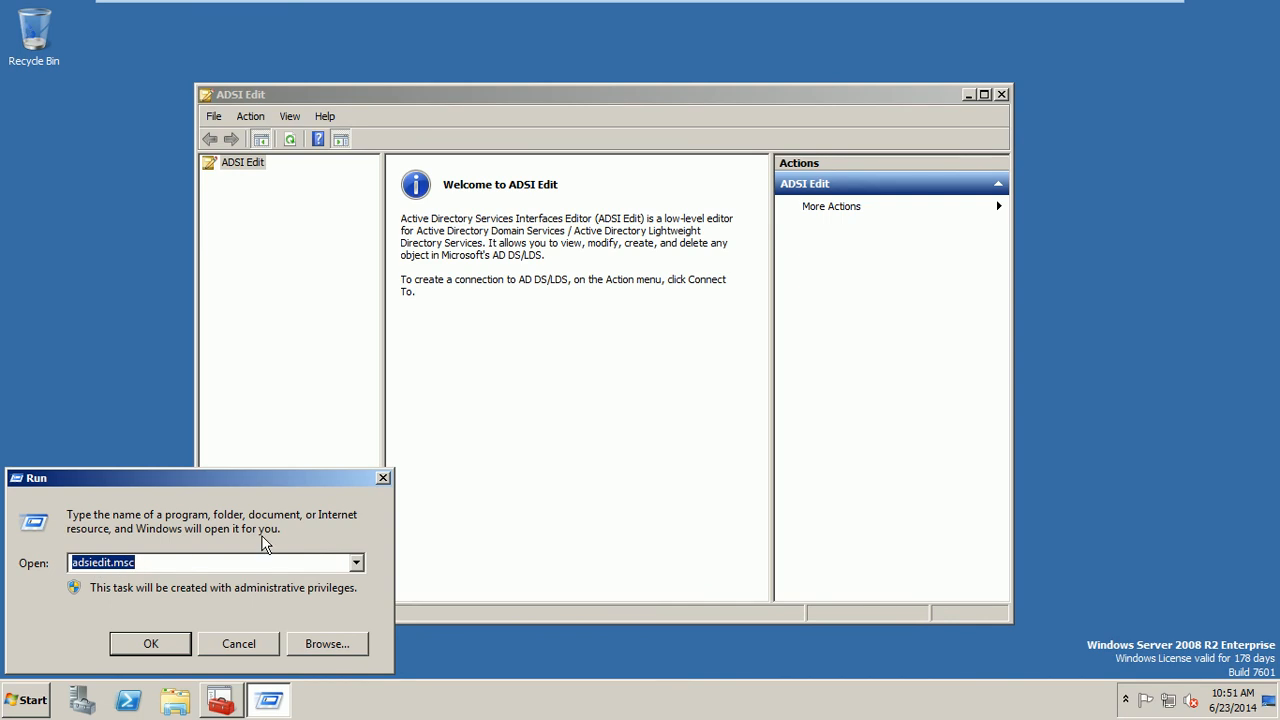
click(237, 643)
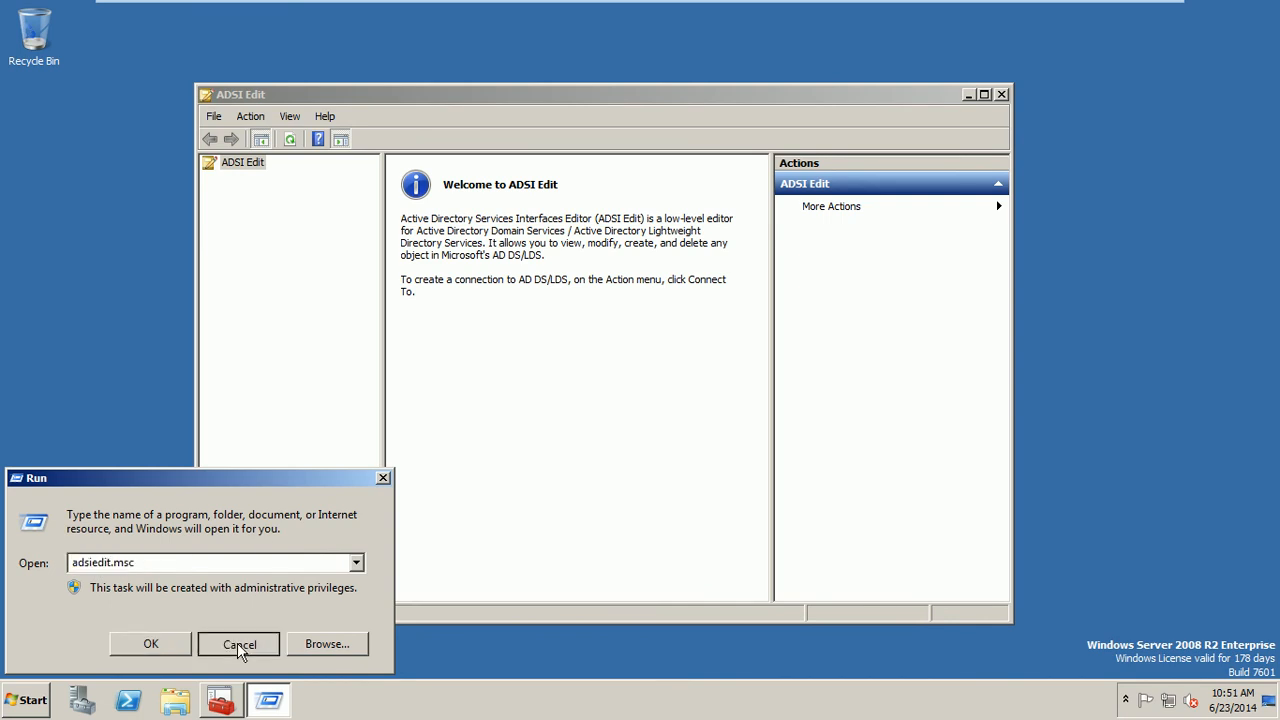
Step: Connect ADSI Edit to the Default naming context with the default settings, and widen the console tree
right_click(250, 164)
click(290, 173)
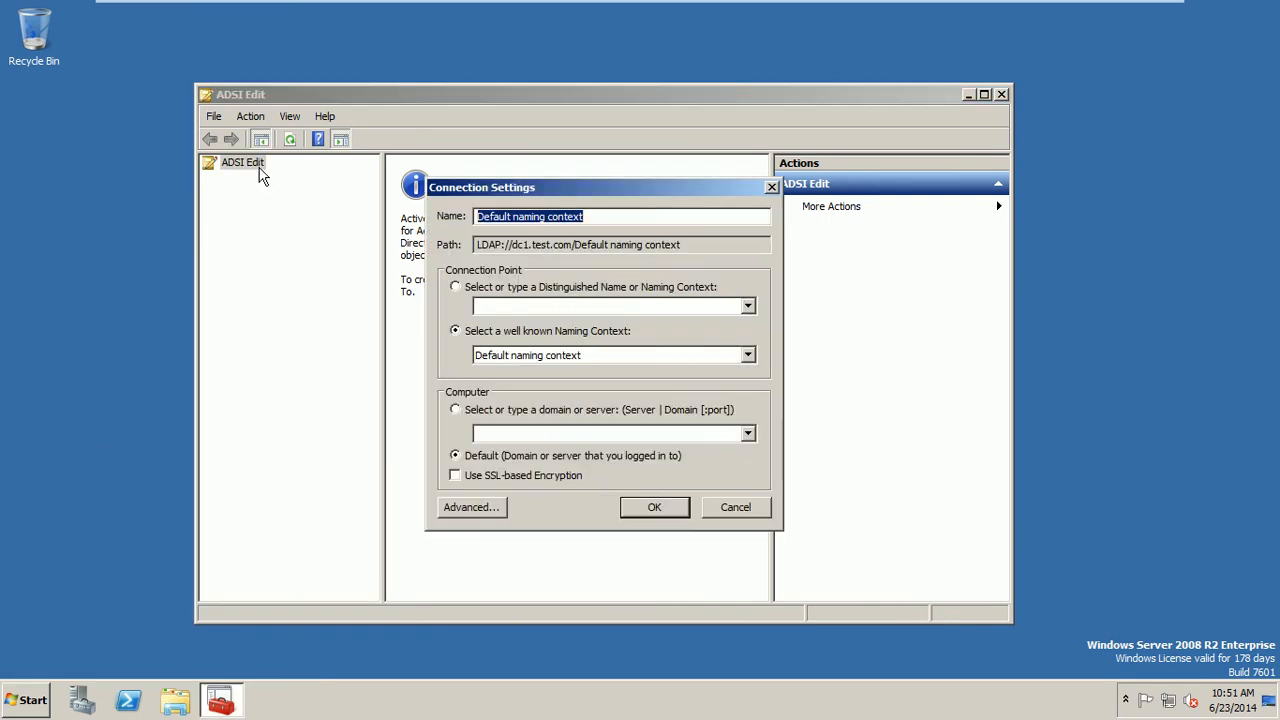
click(647, 511)
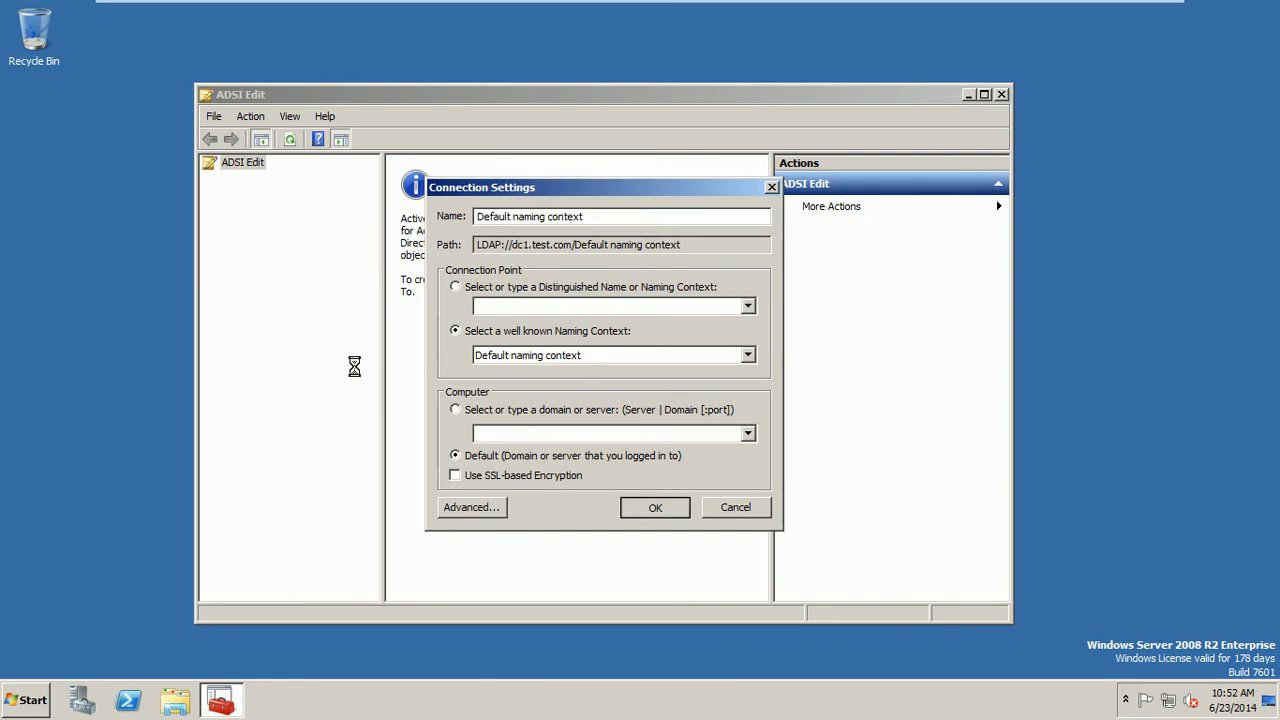
drag(384, 310, 525, 290)
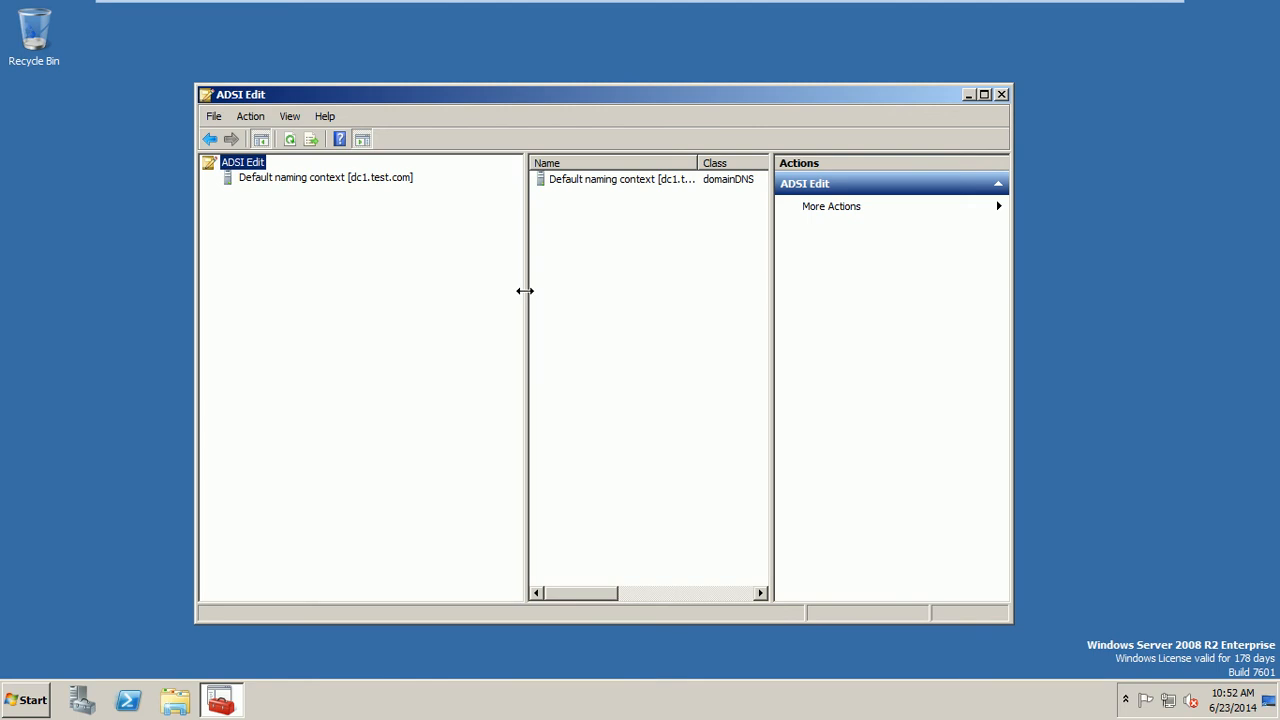
Step: Expand the Default naming context through DC=test,DC=com to show the contents of CN=System
click(288, 178)
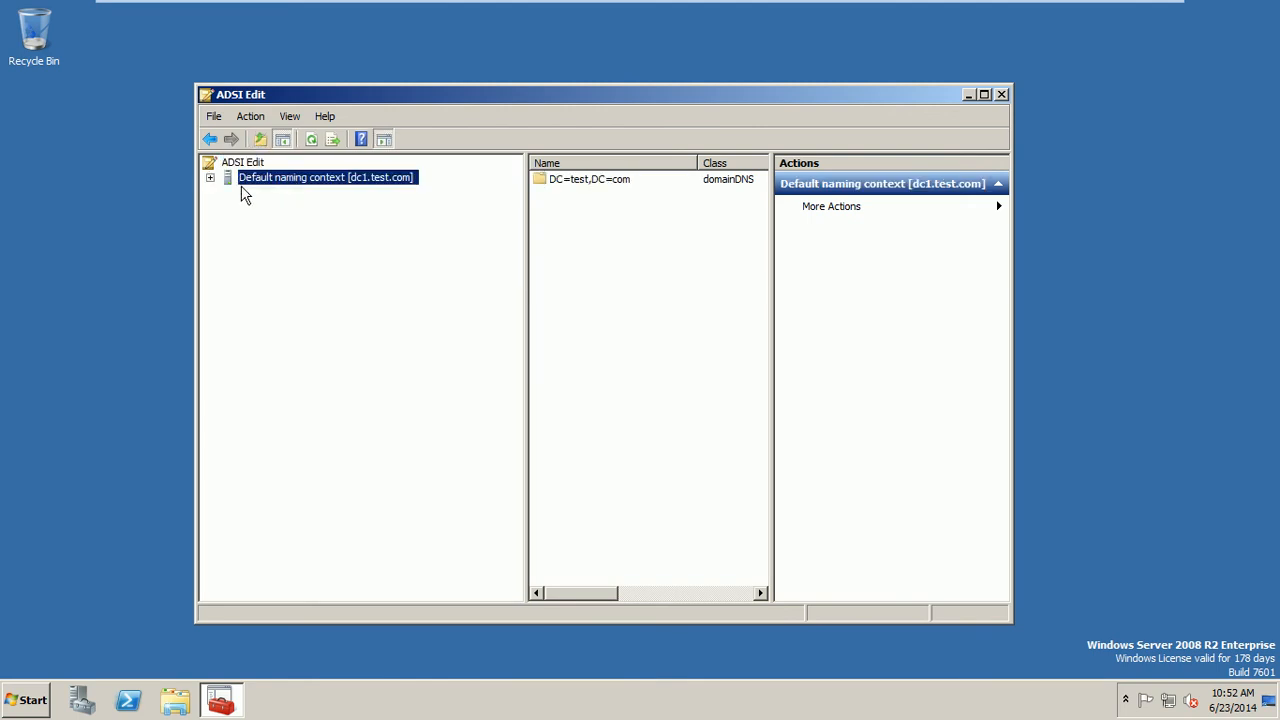
click(210, 178)
click(290, 193)
click(228, 193)
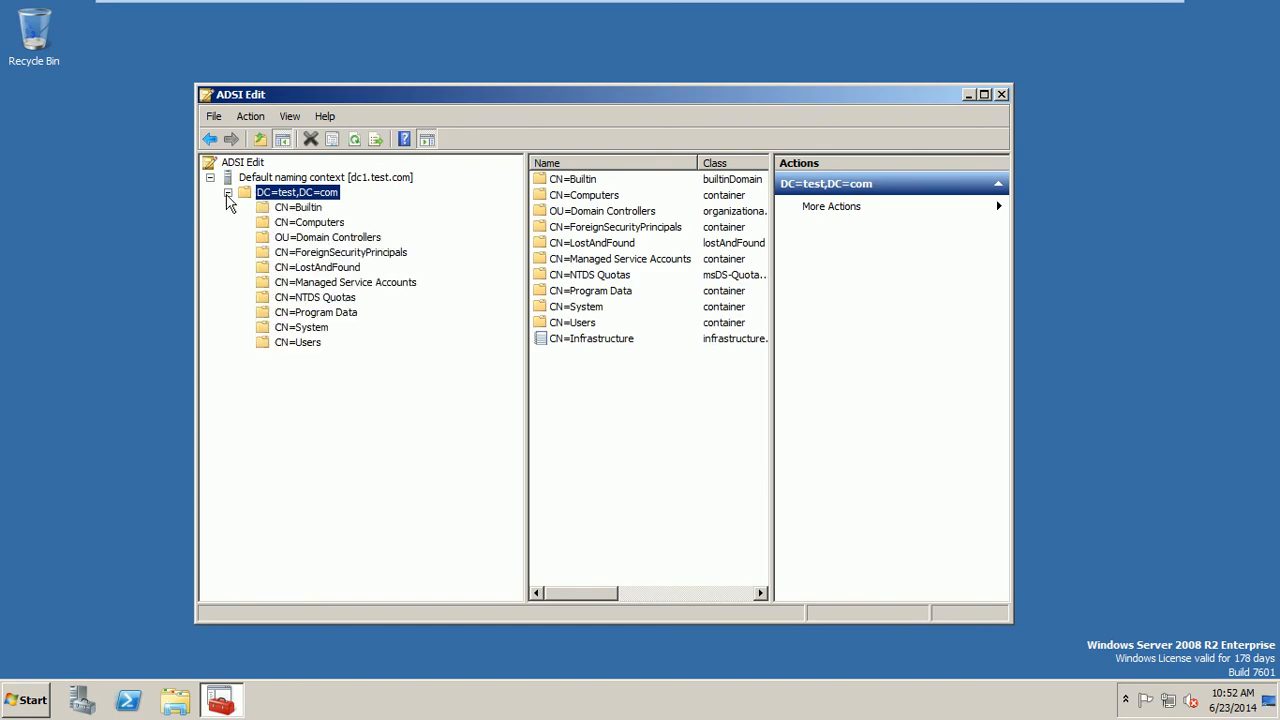
click(281, 327)
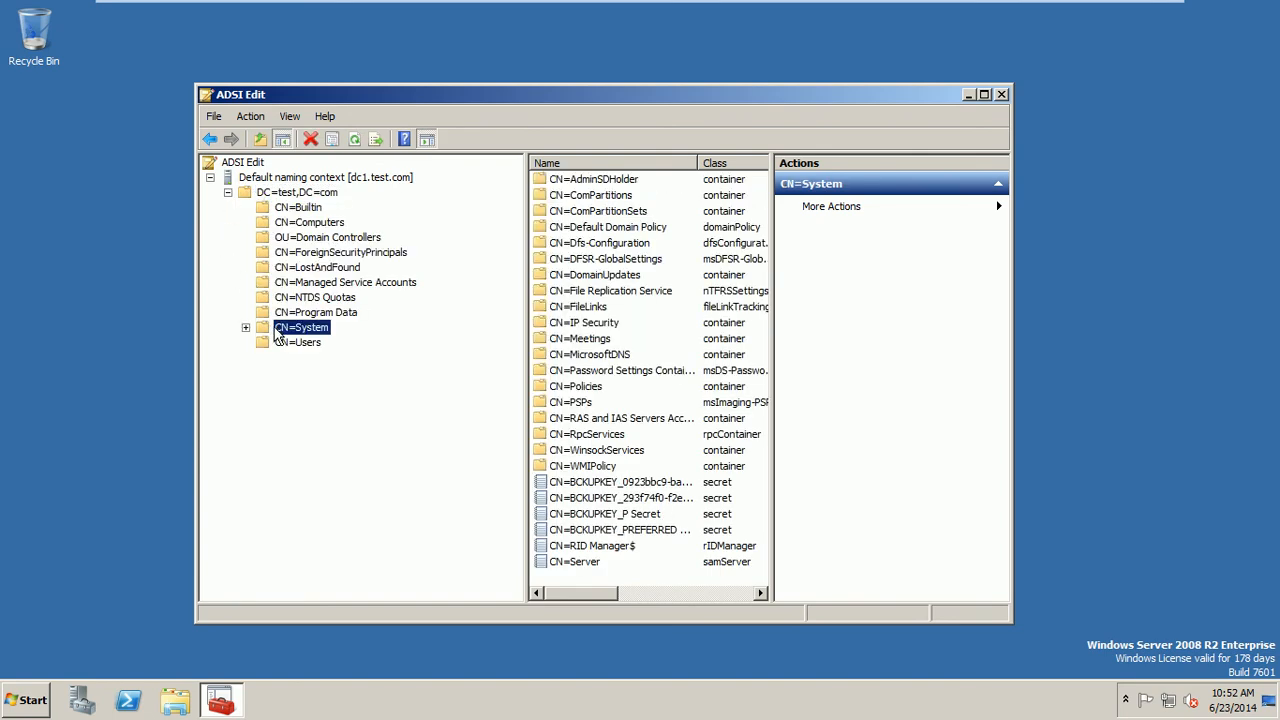
click(246, 328)
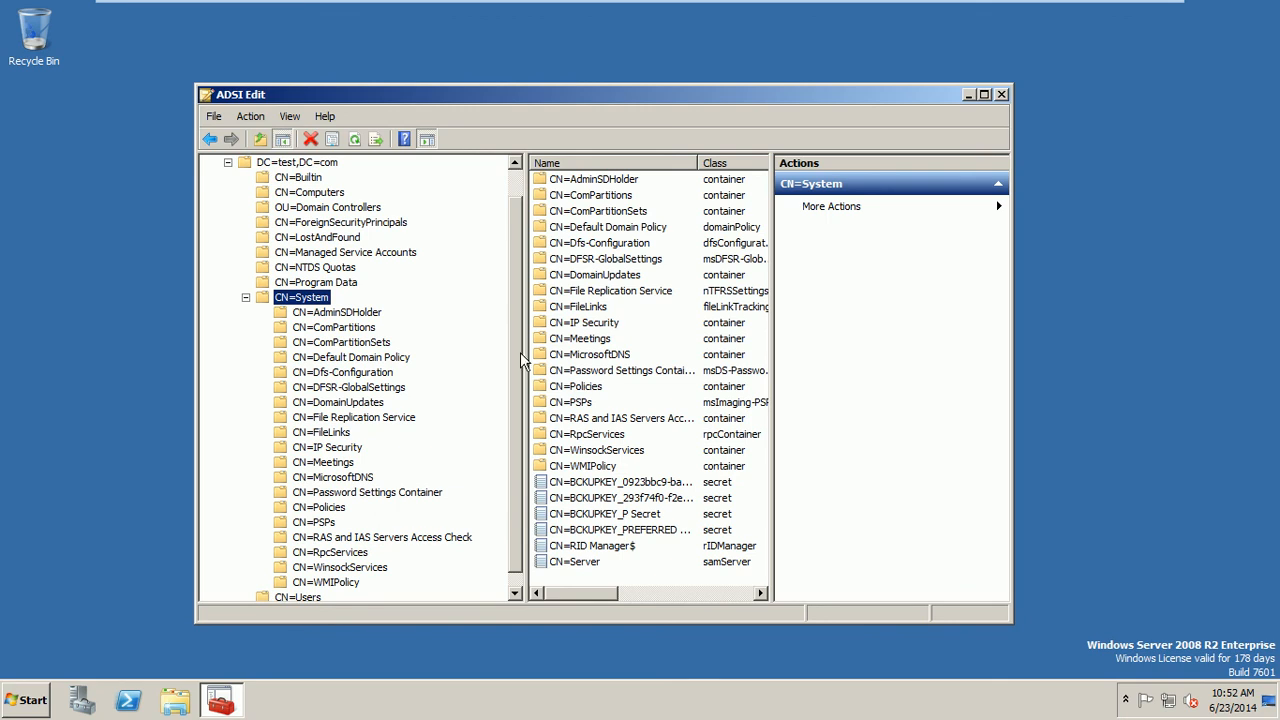
scroll(522, 362, down, 1)
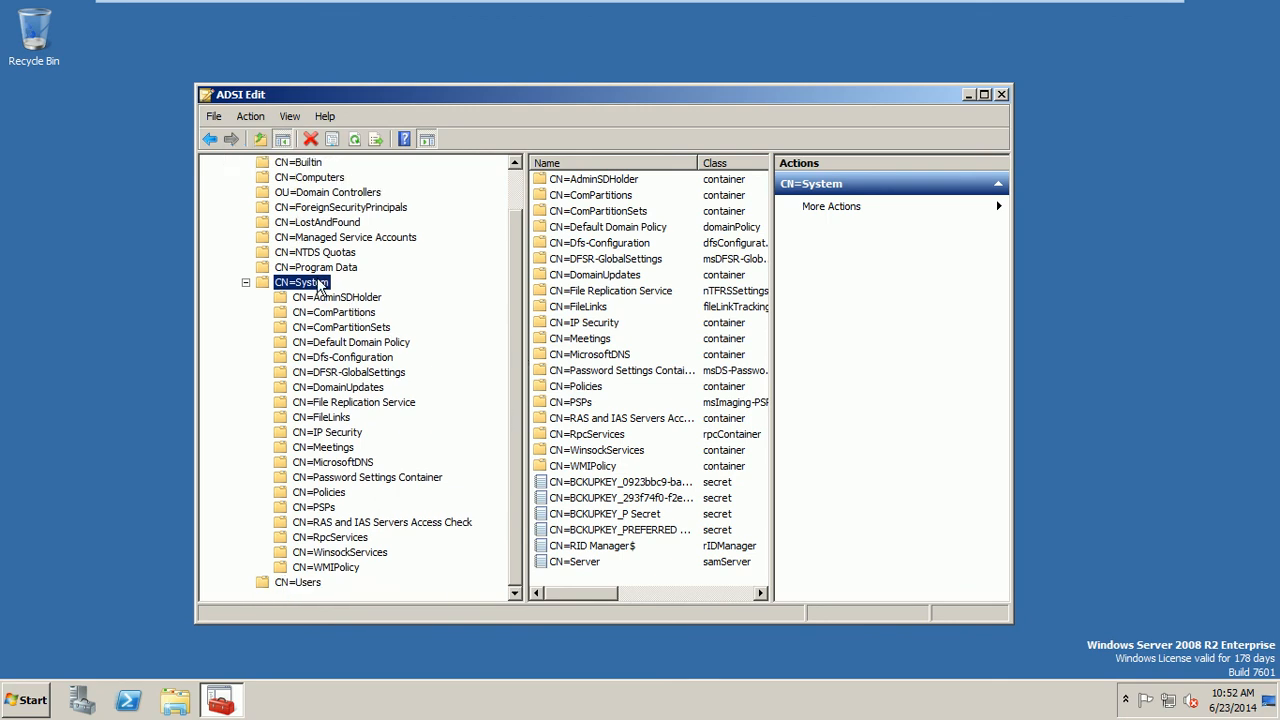
Step: Create a new object of class container named System Management inside CN=System
right_click(319, 290)
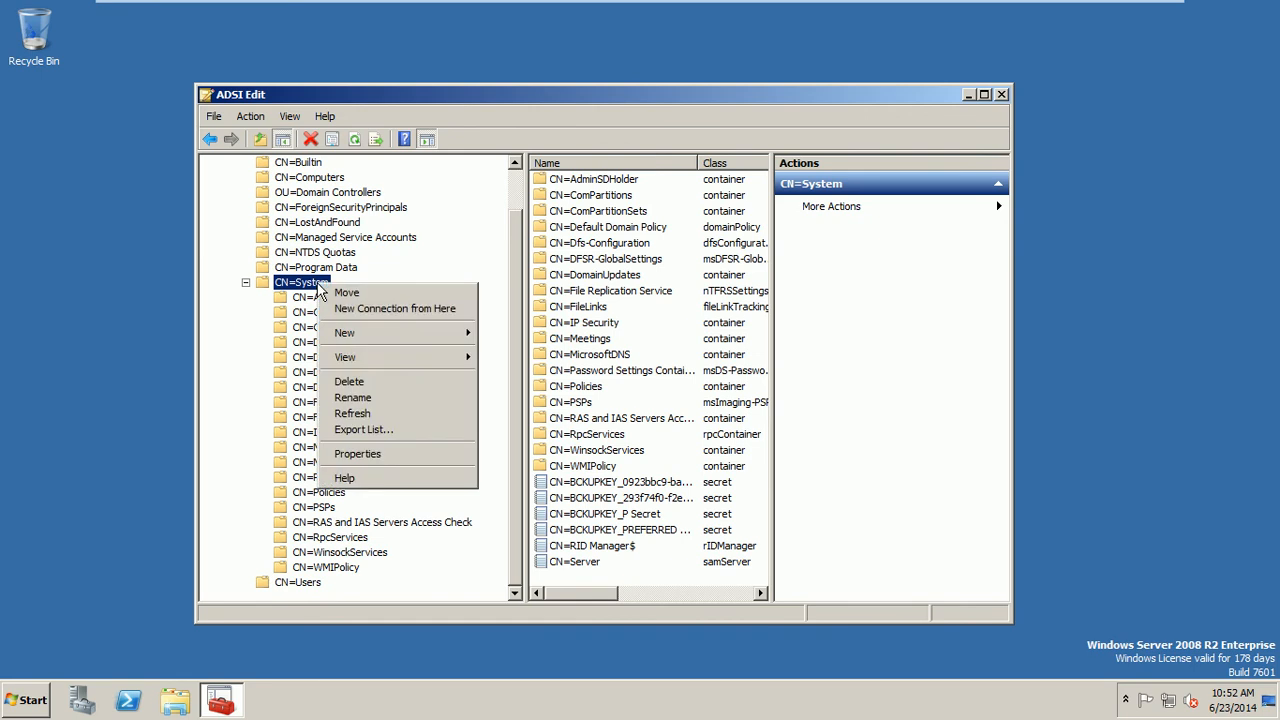
mouse_move(350, 340)
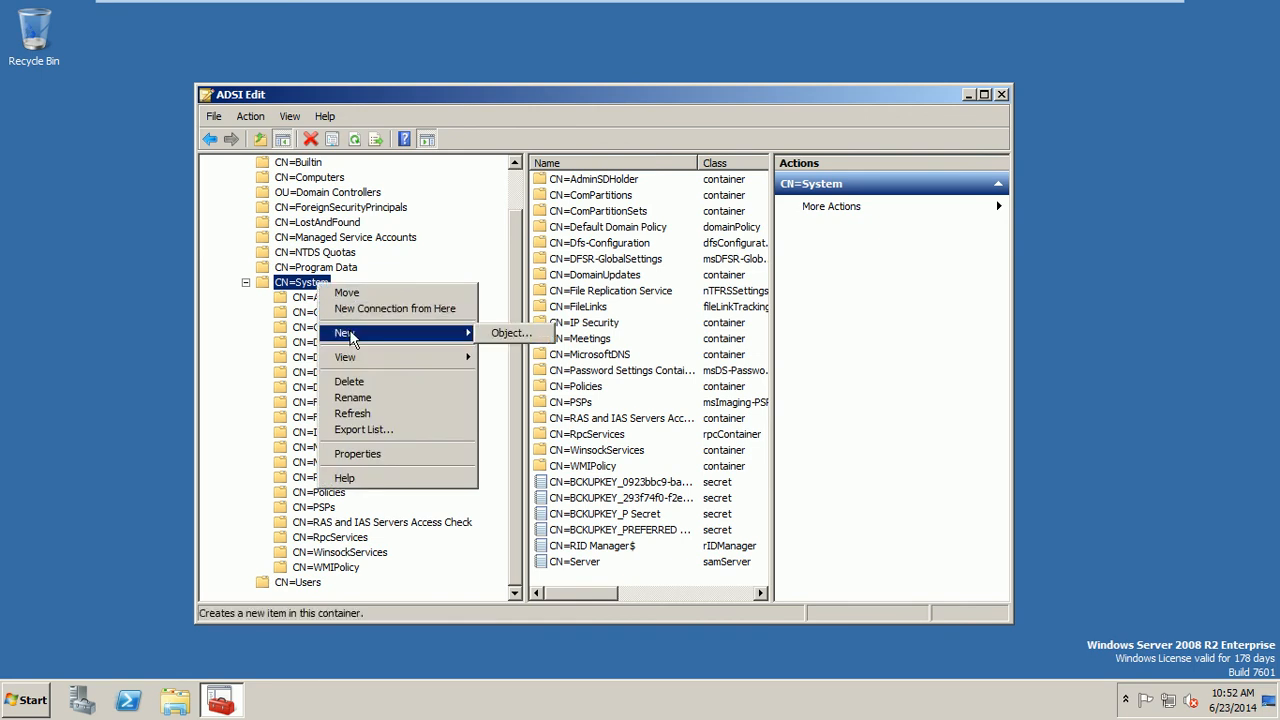
click(495, 334)
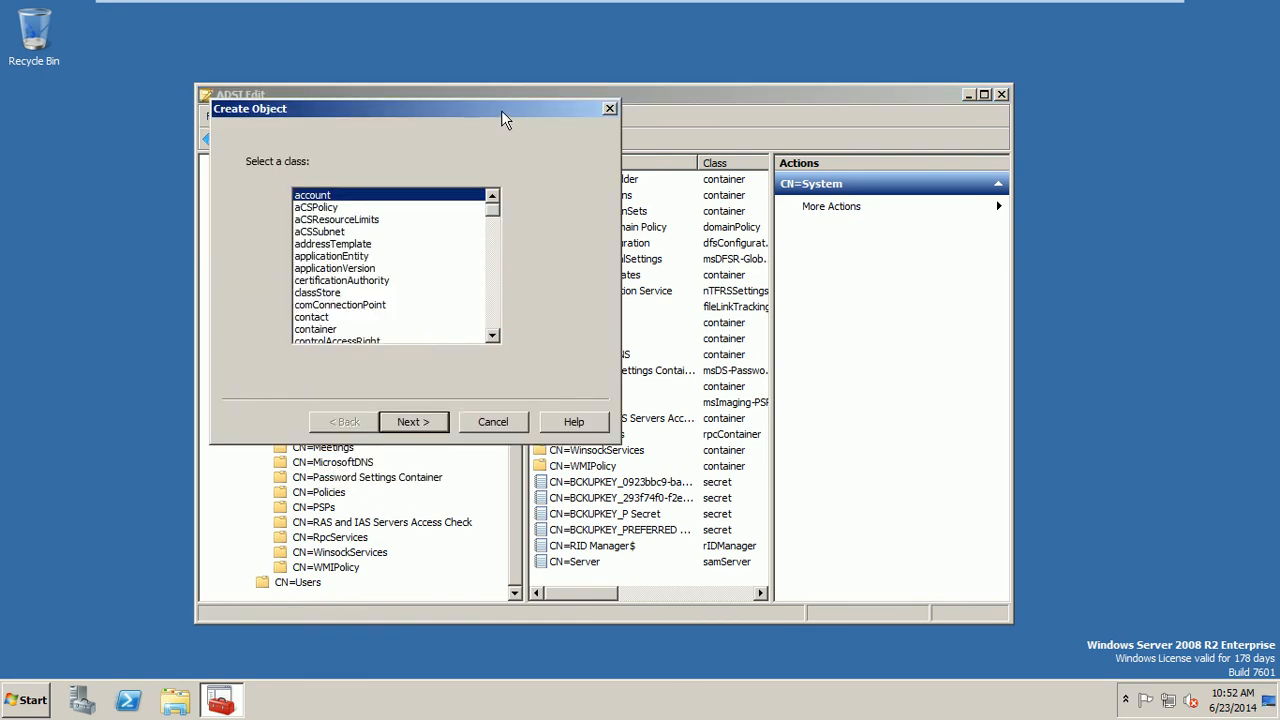
drag(501, 108, 614, 83)
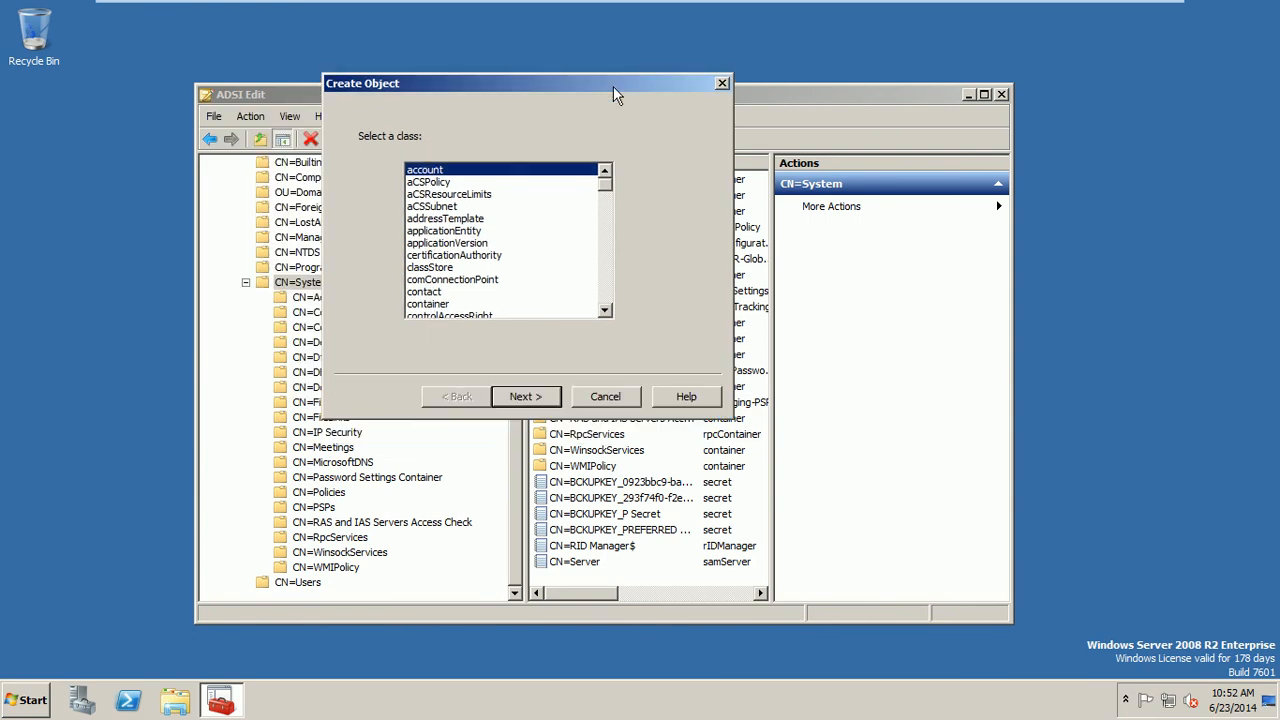
click(440, 304)
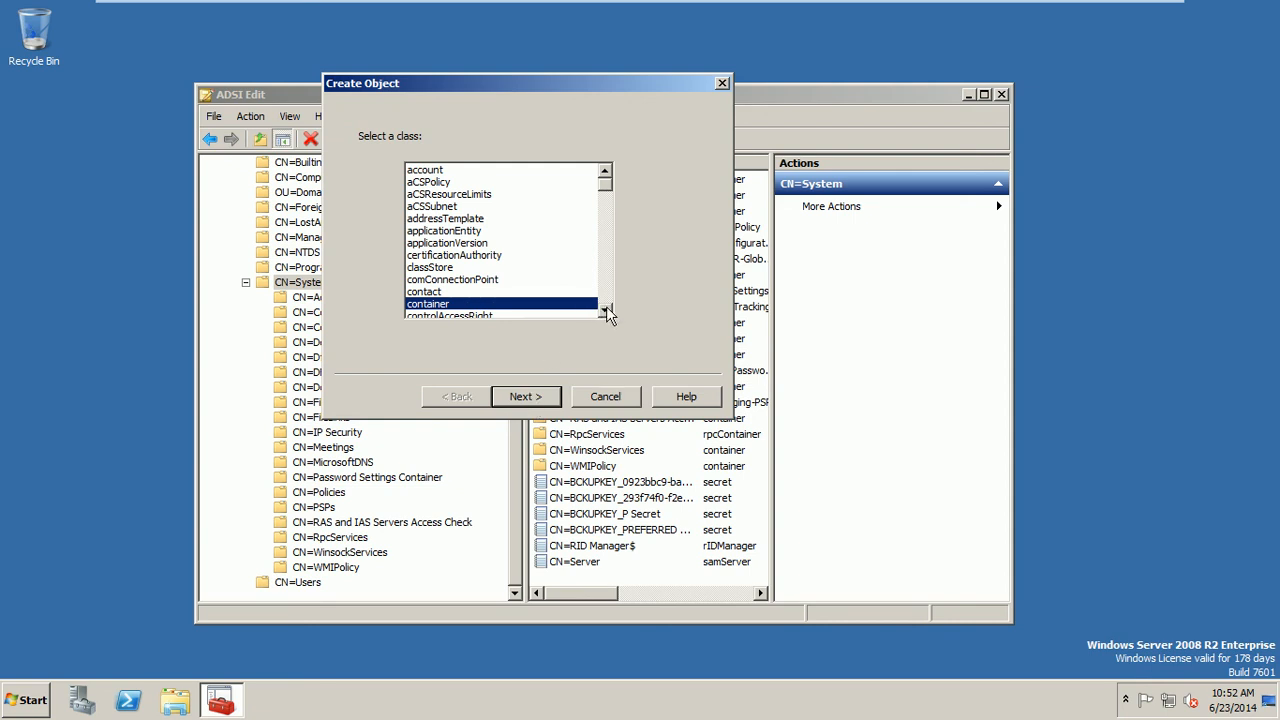
scroll(584, 312, down, 2)
click(518, 397)
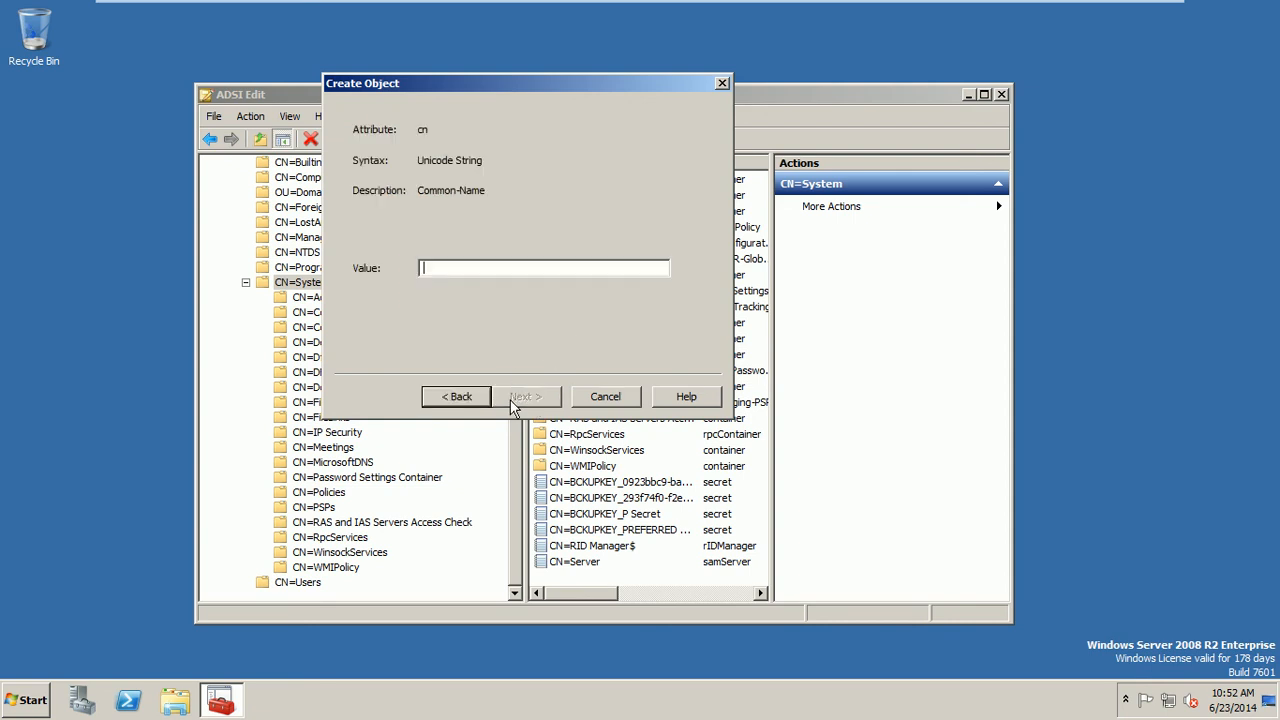
text(System)
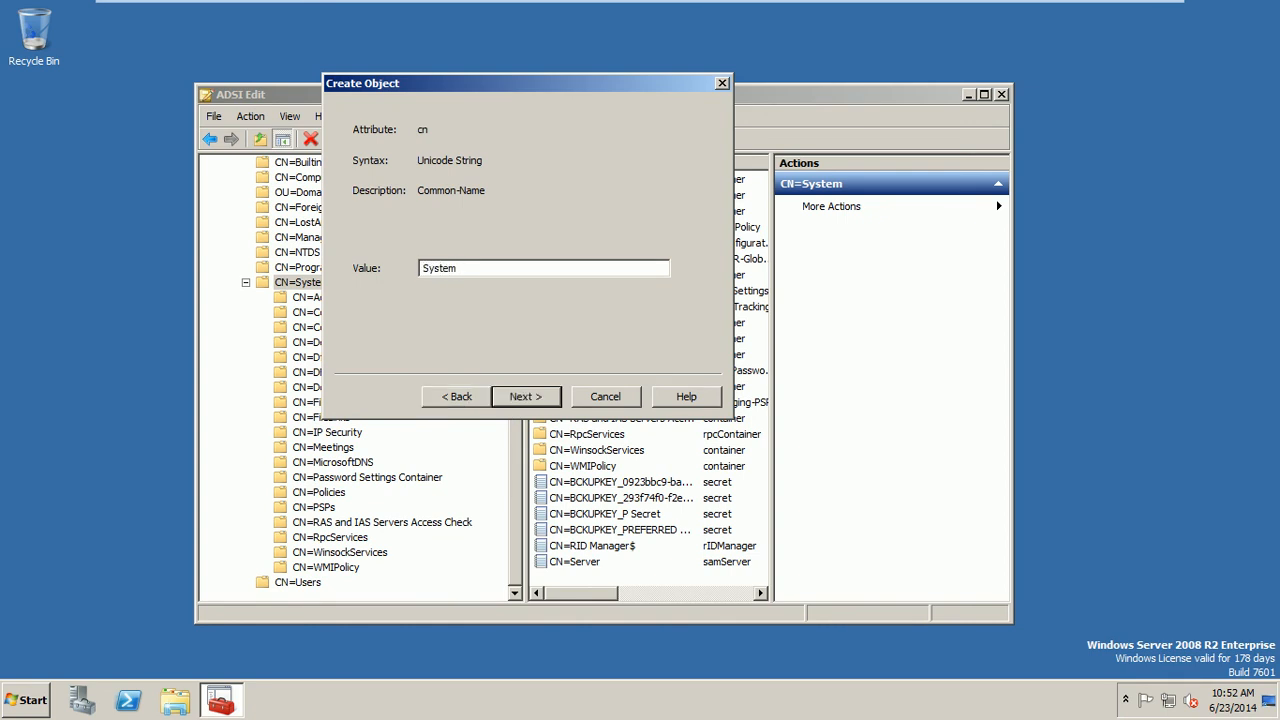
text( Management)
click(536, 399)
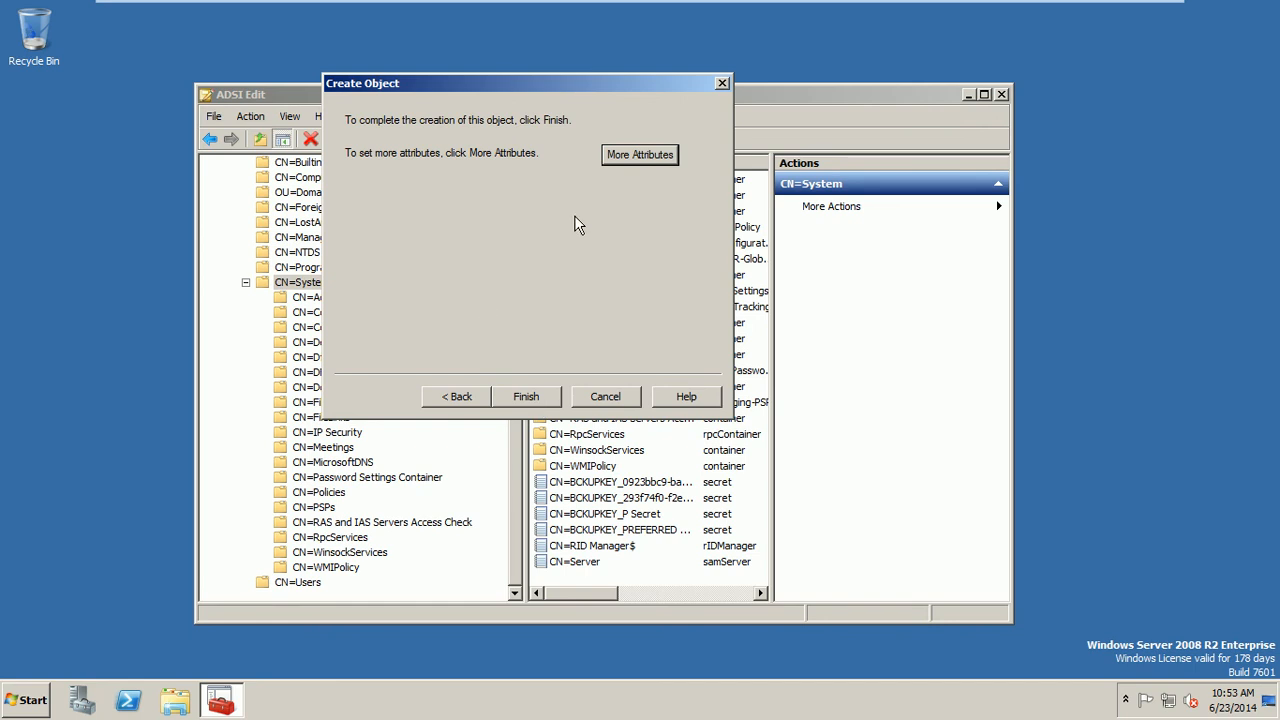
click(525, 398)
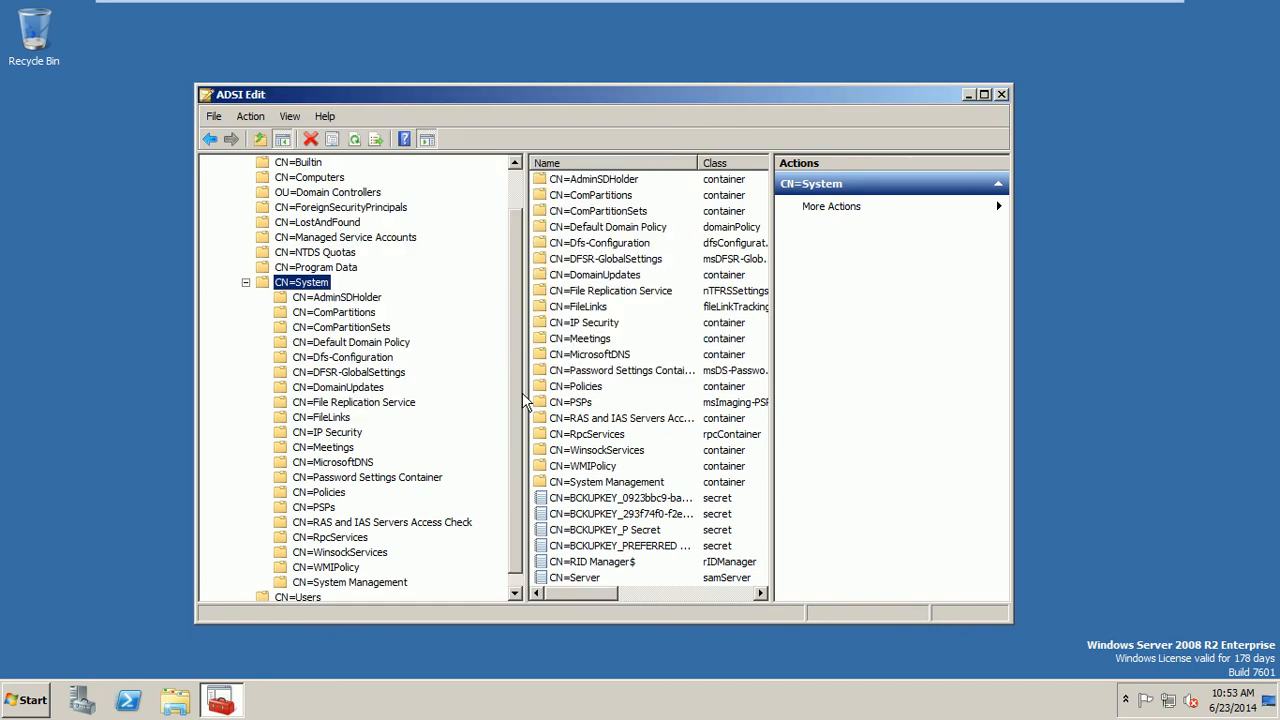
Step: Open the properties of the CN=System Management container and show its security permissions
scroll(518, 405, down, 1)
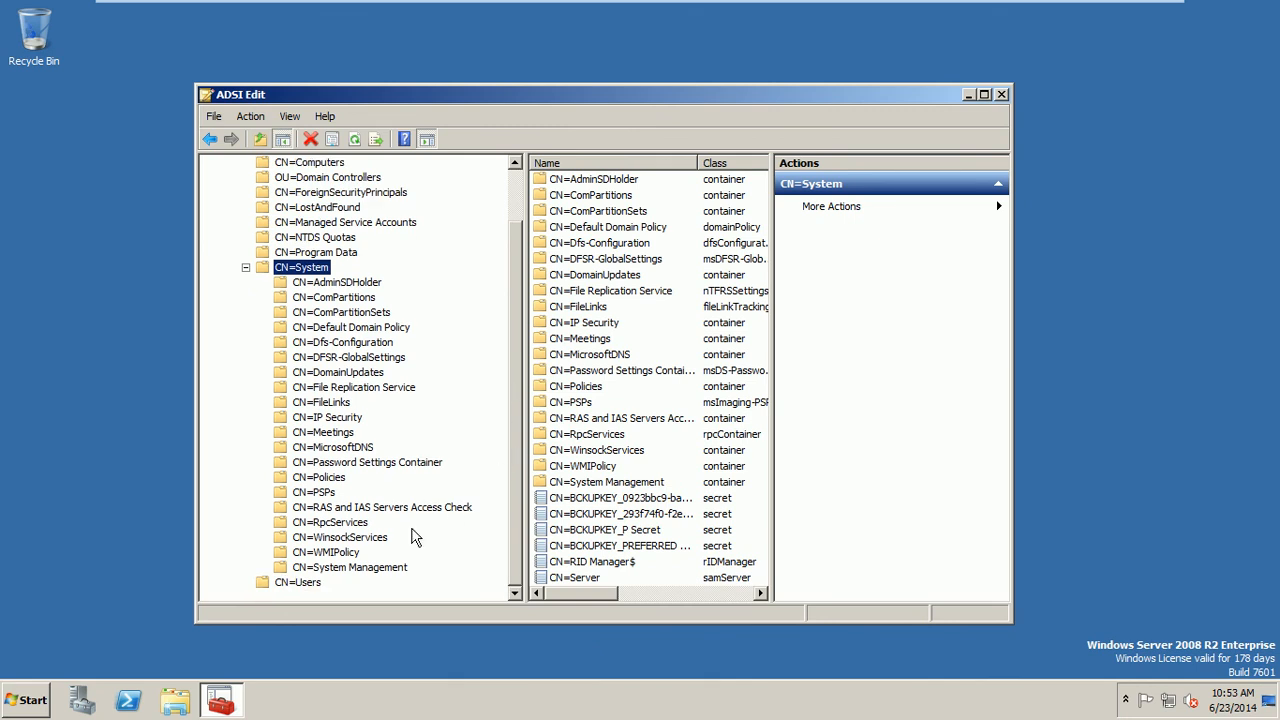
click(385, 567)
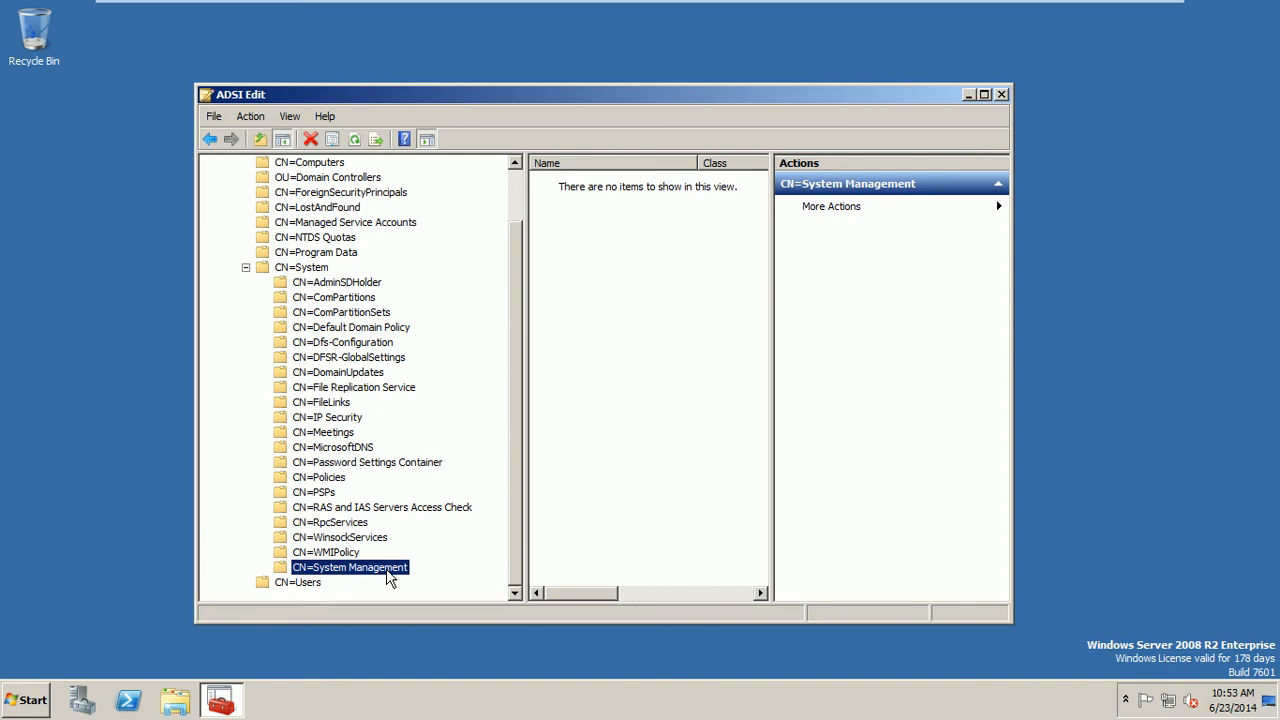
right_click(393, 570)
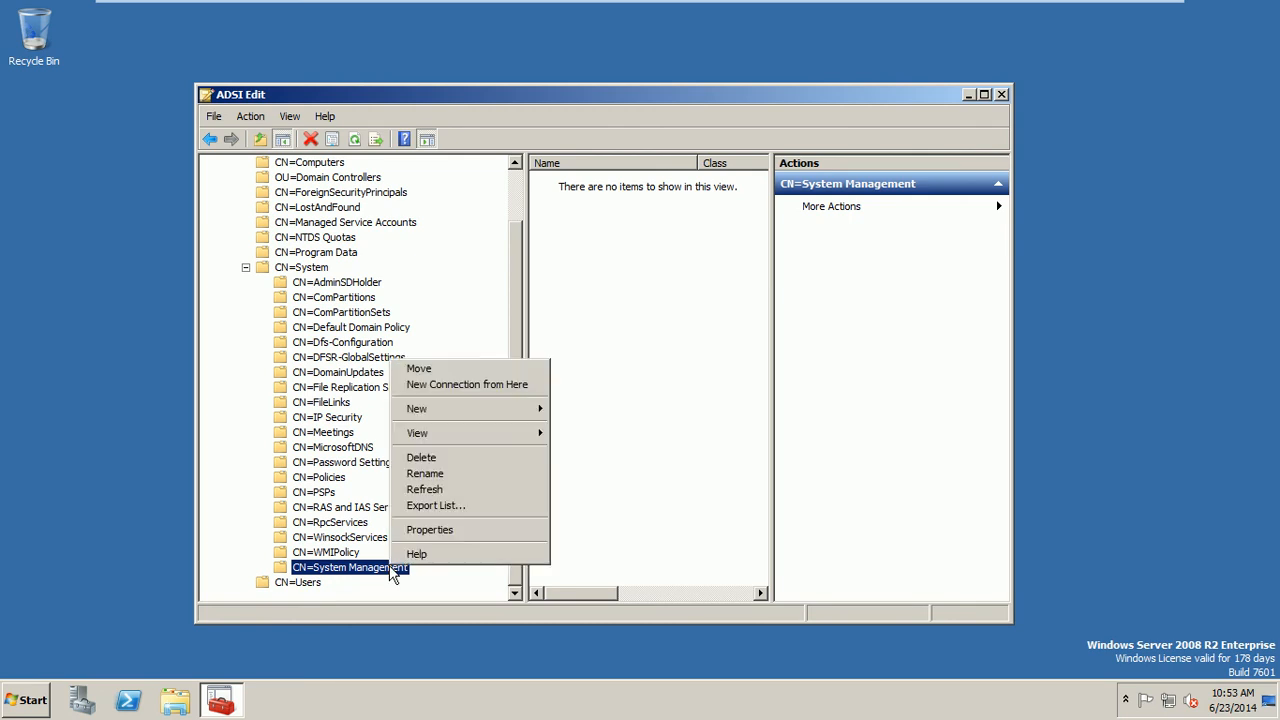
click(438, 530)
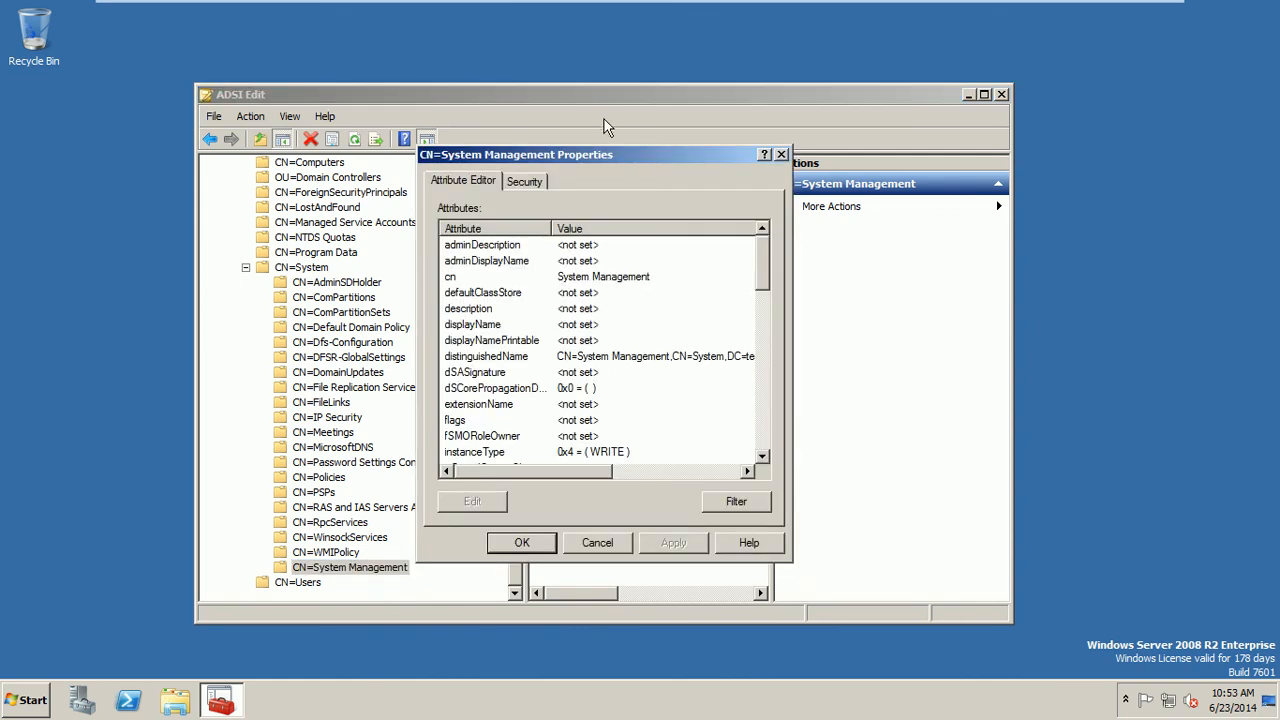
drag(583, 153, 643, 133)
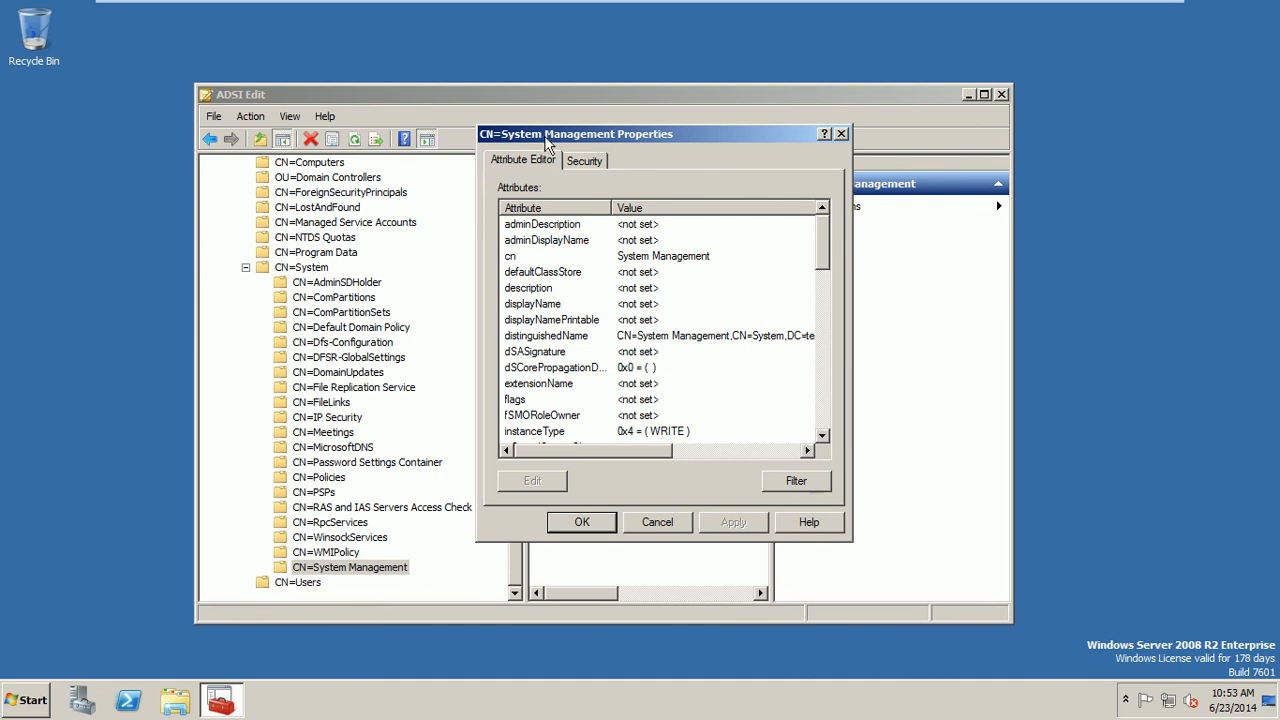
click(583, 162)
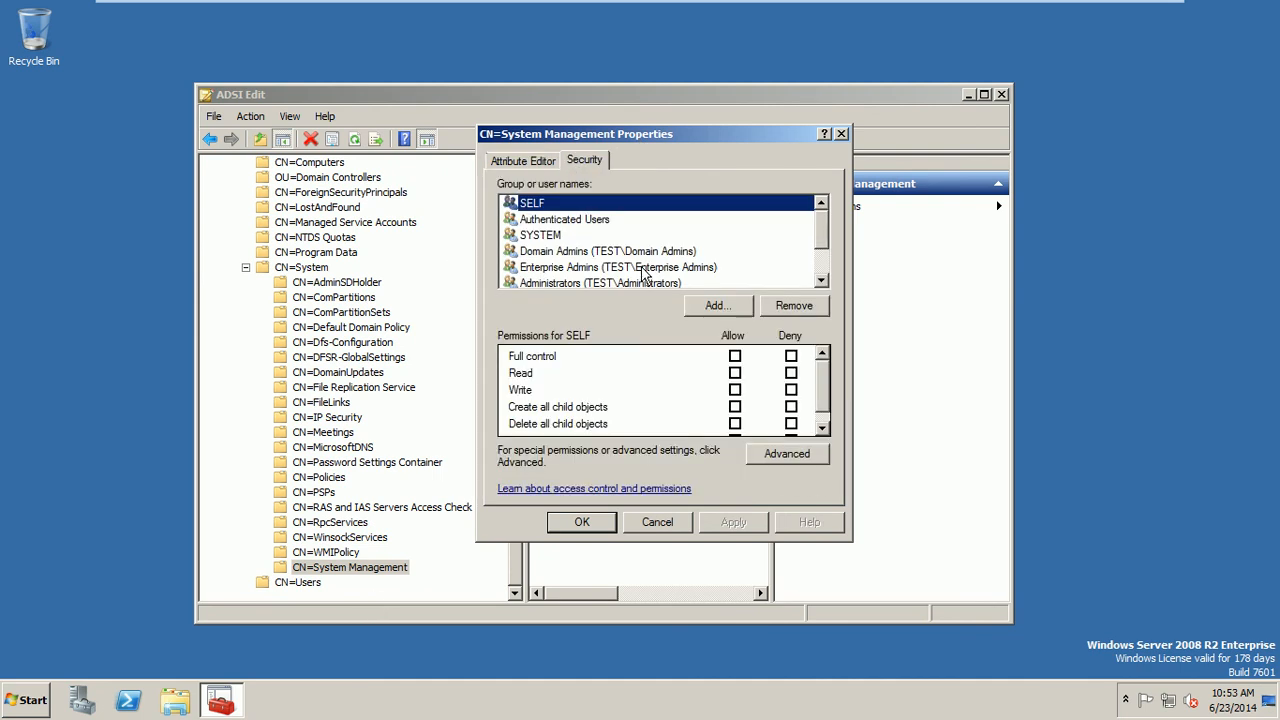
Step: Add the SCCM-SERVER computer account to the container's permission entries, including Computers in the searched object types
click(713, 304)
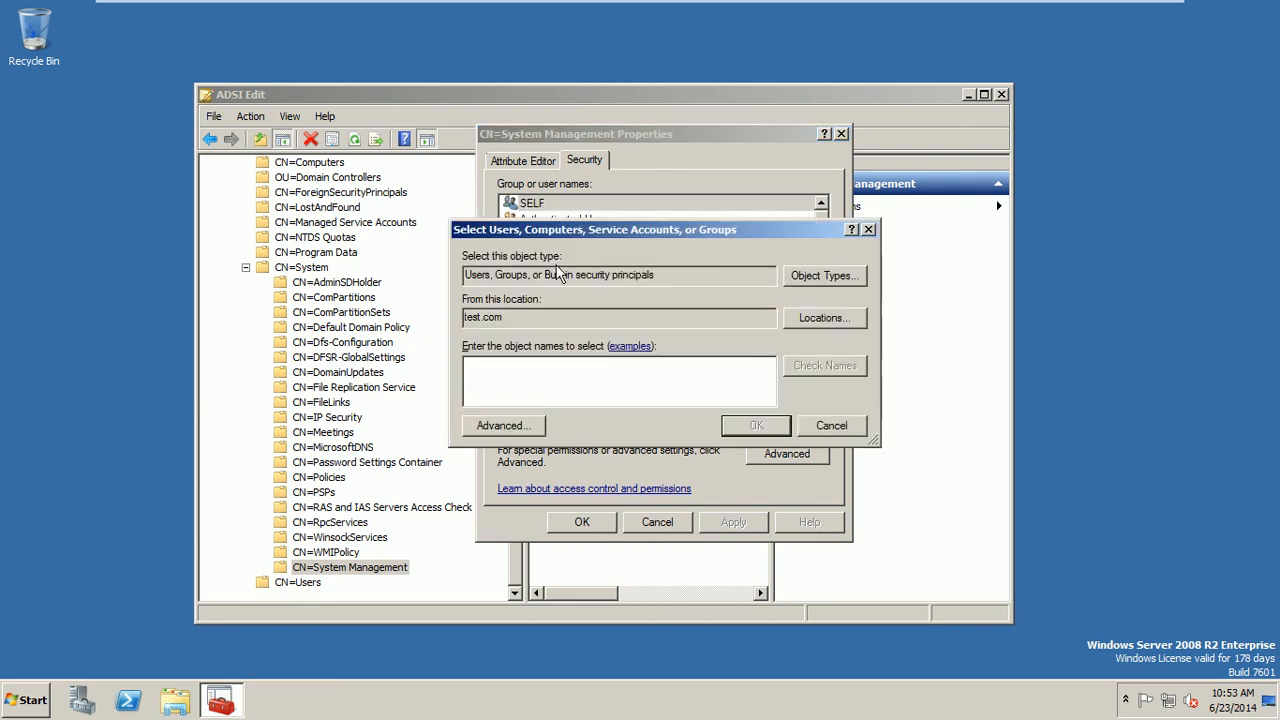
click(836, 280)
click(456, 320)
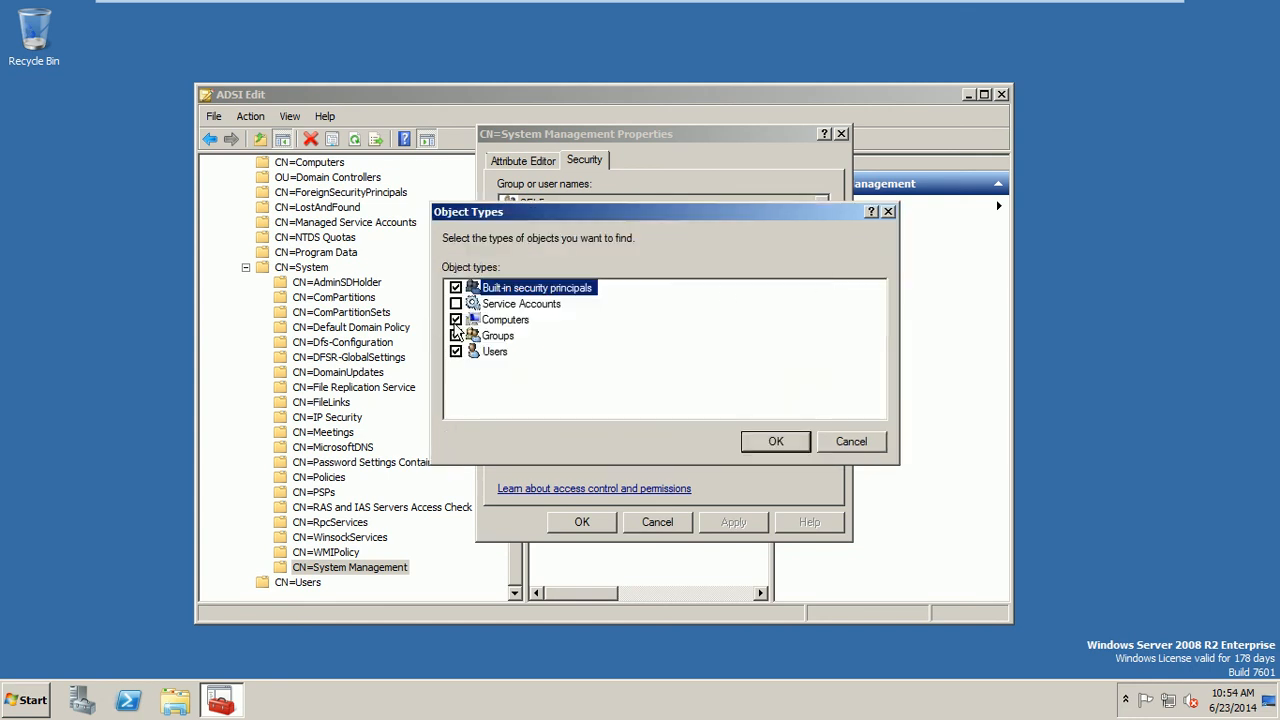
click(795, 444)
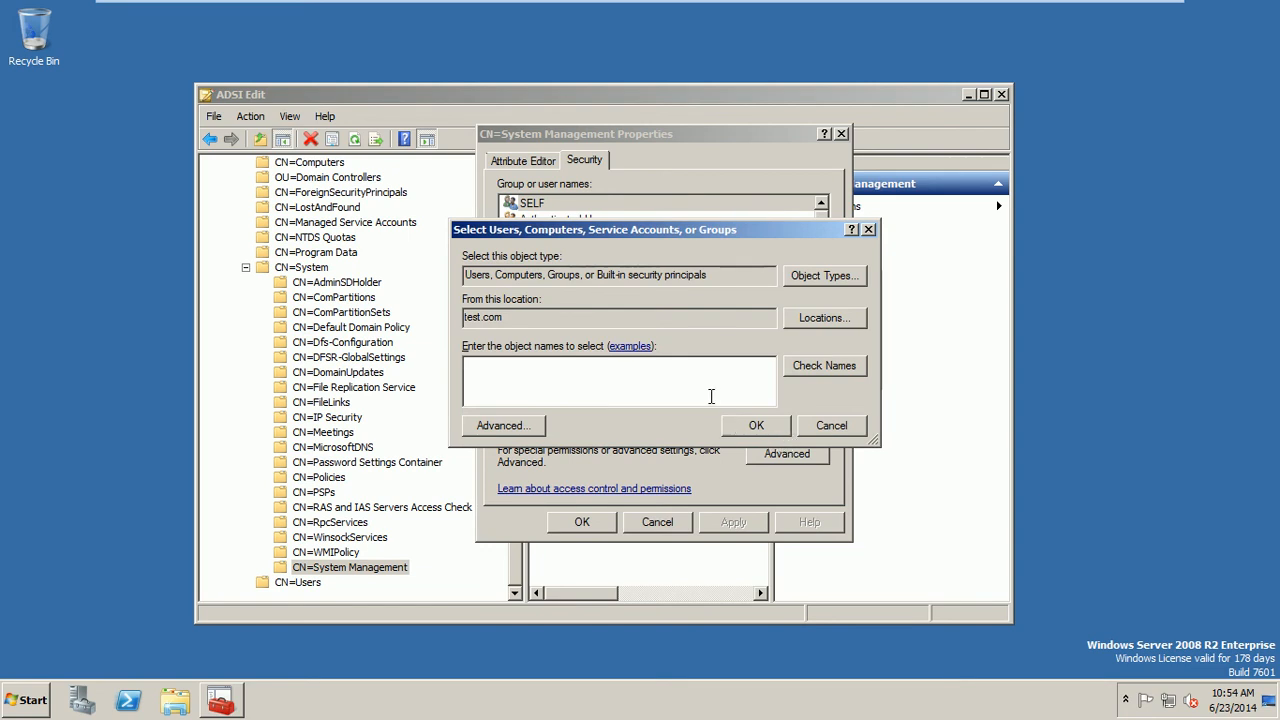
text(sccm-Server)
click(845, 372)
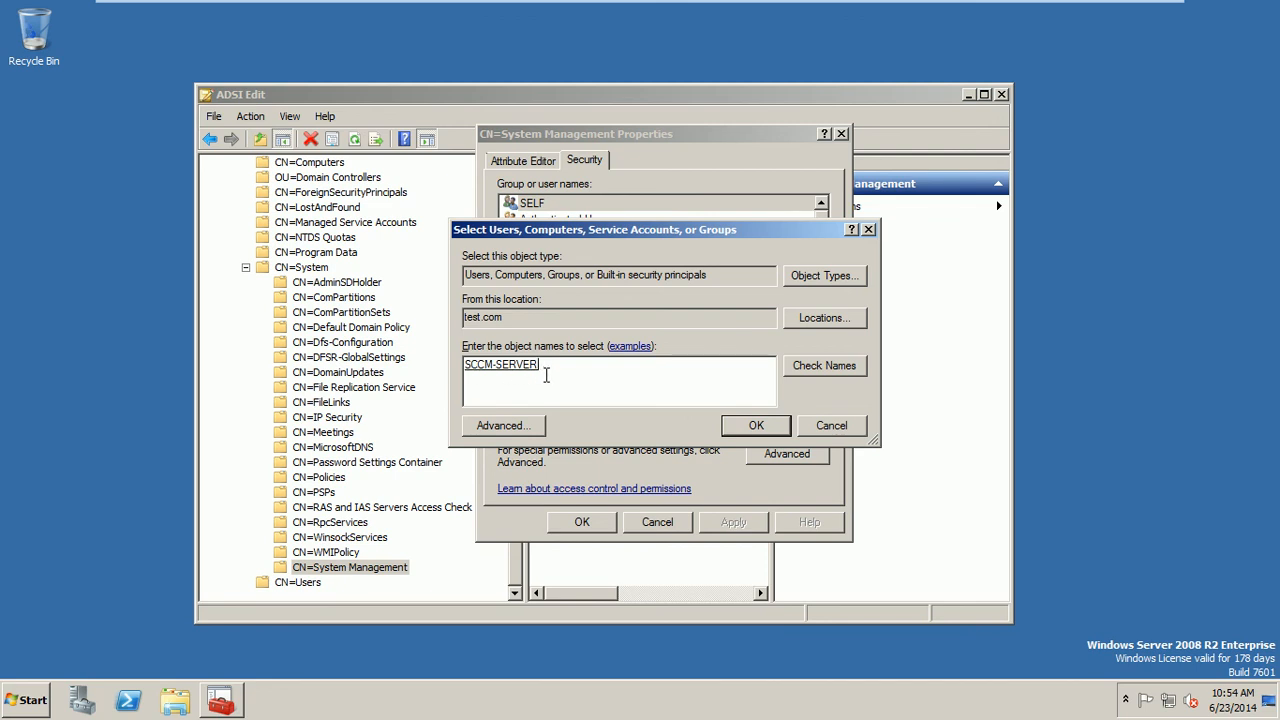
click(752, 426)
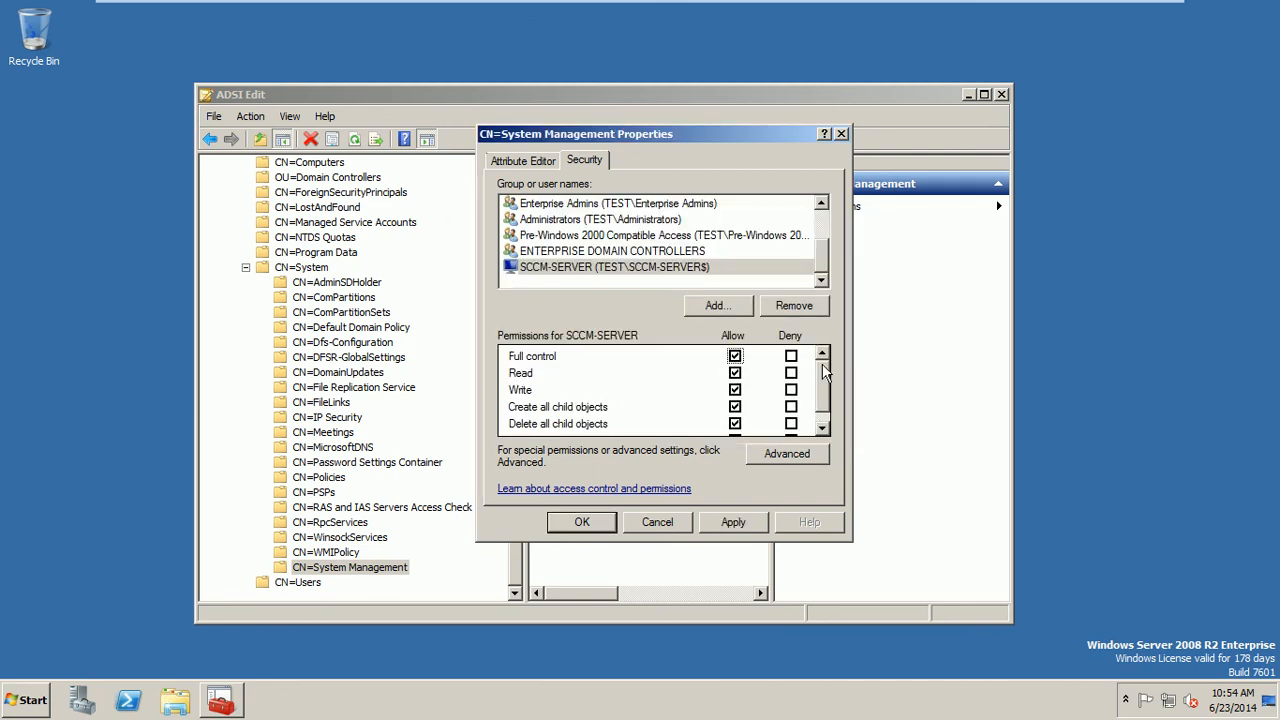
Step: Allow SCCM-SERVER Full control on the System Management container, and apply the permissions
click(735, 356)
scroll(824, 385, down, 1)
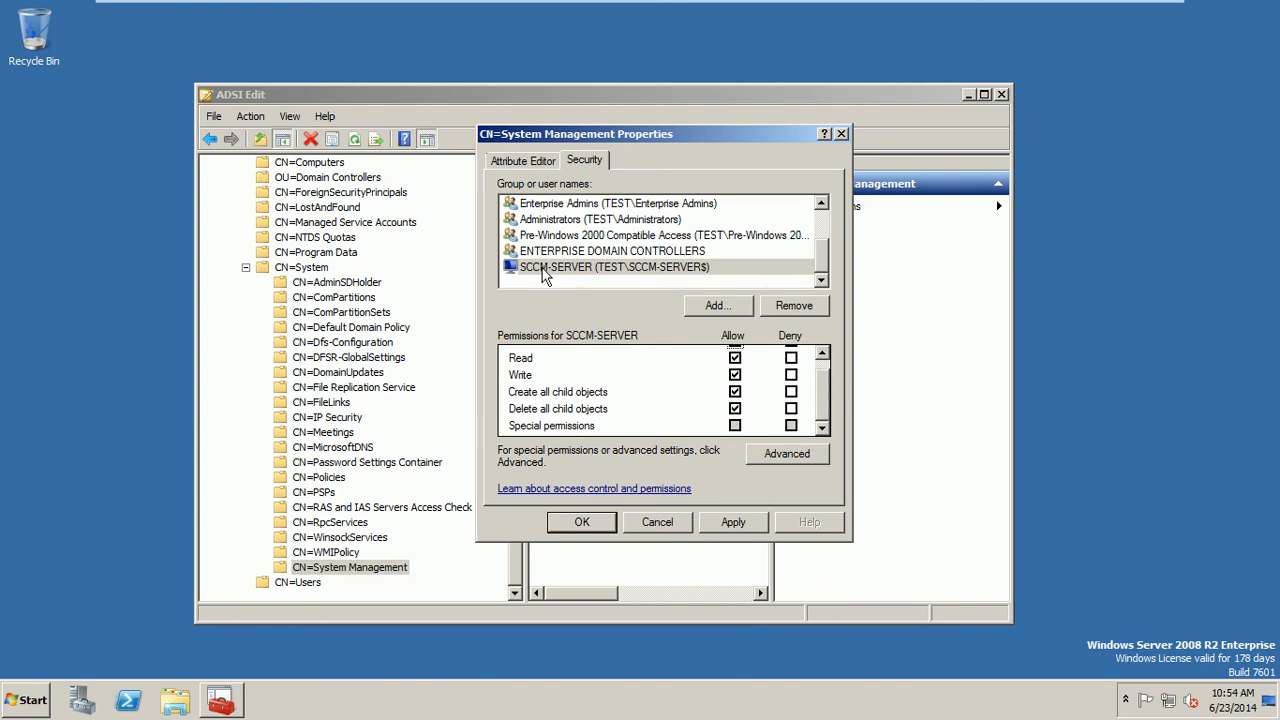
scroll(826, 370, up, 1)
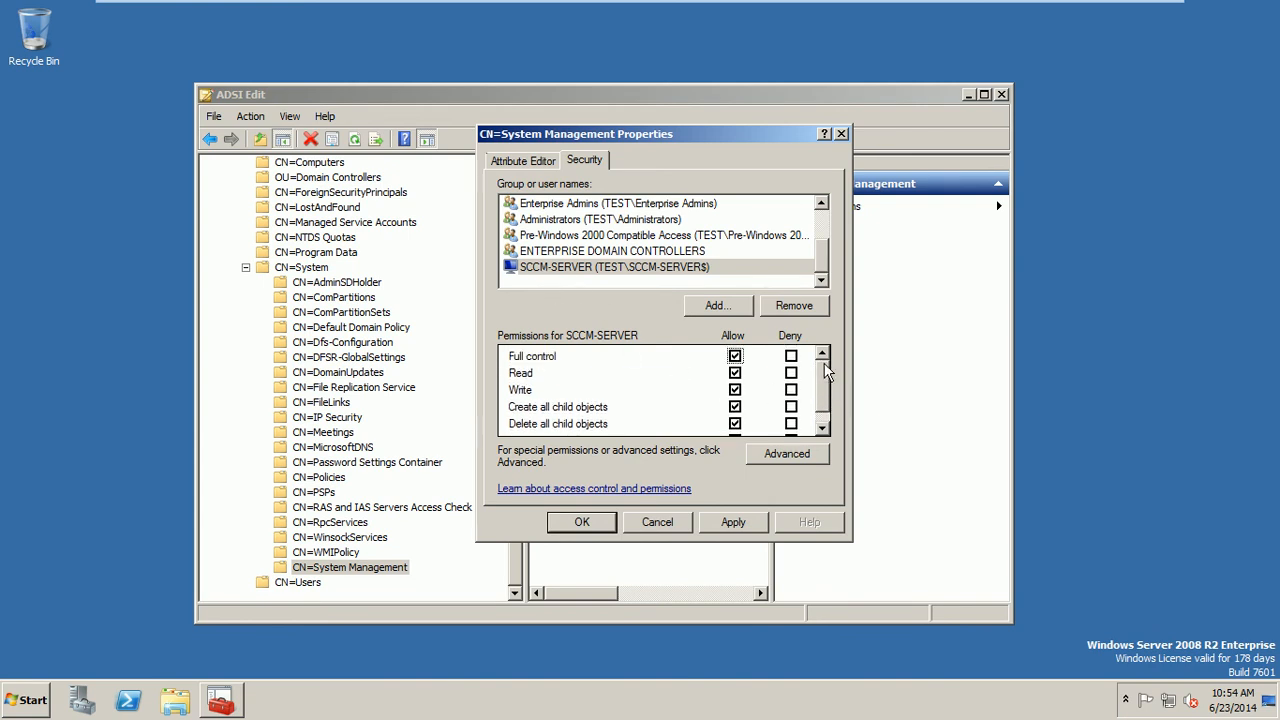
click(715, 528)
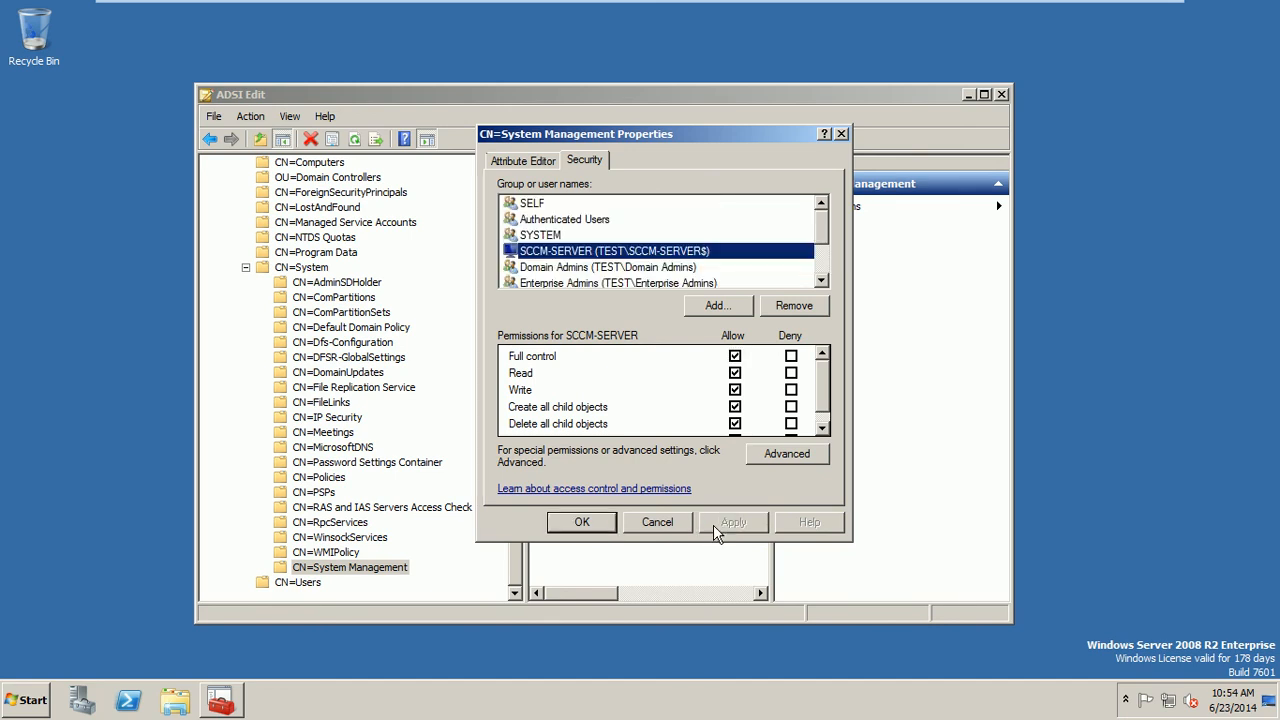
click(582, 522)
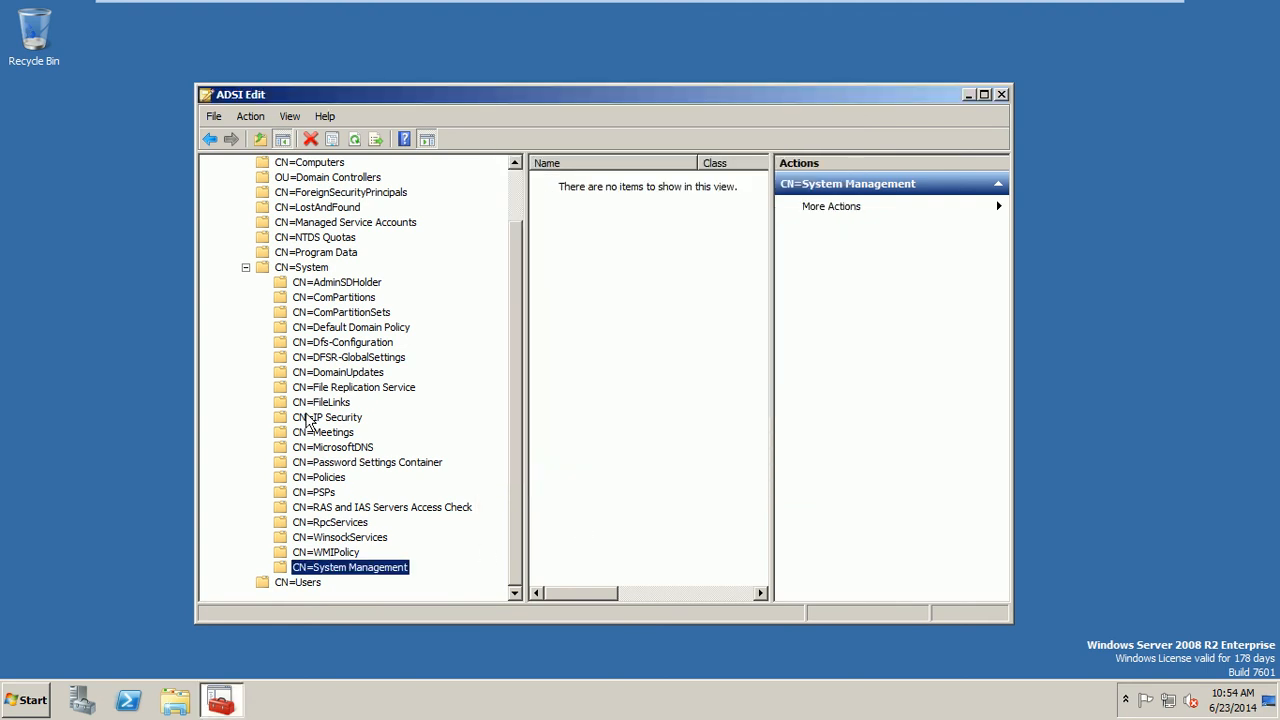
Step: Collapse CN=System and close ADSI Edit, and switch to the SCCM-Server virtual machine's desktop
click(246, 268)
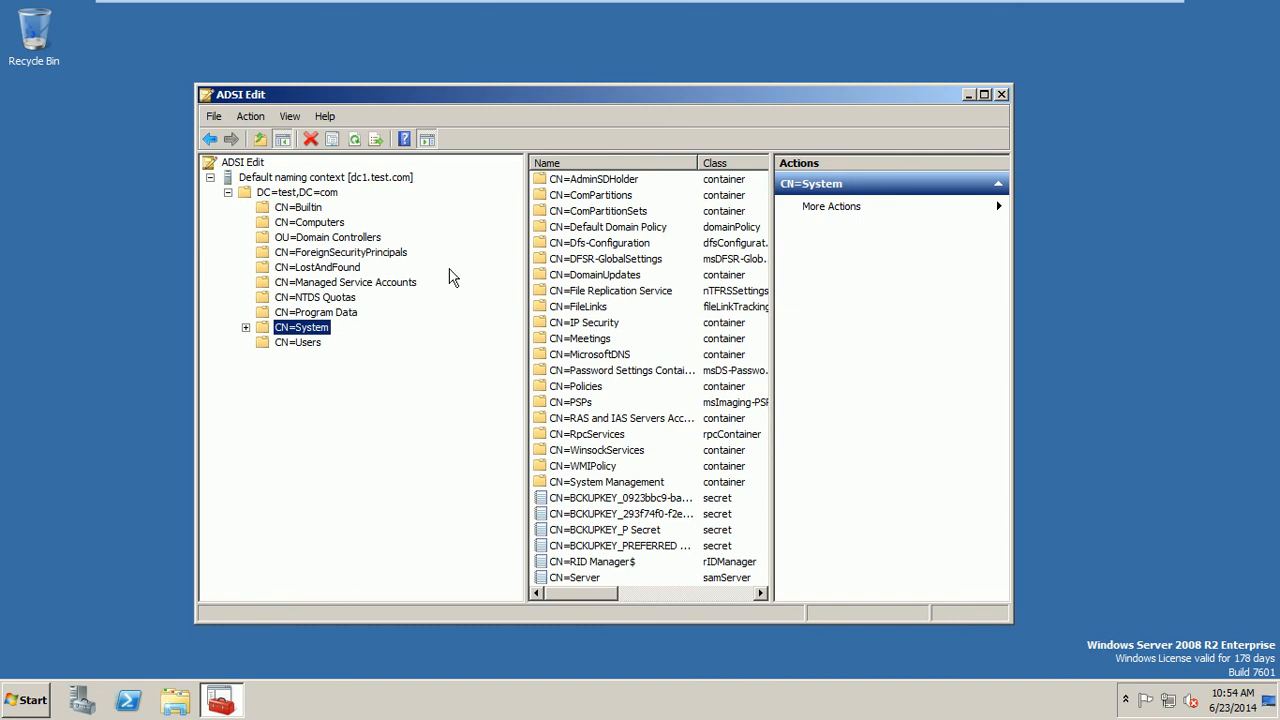
click(1001, 95)
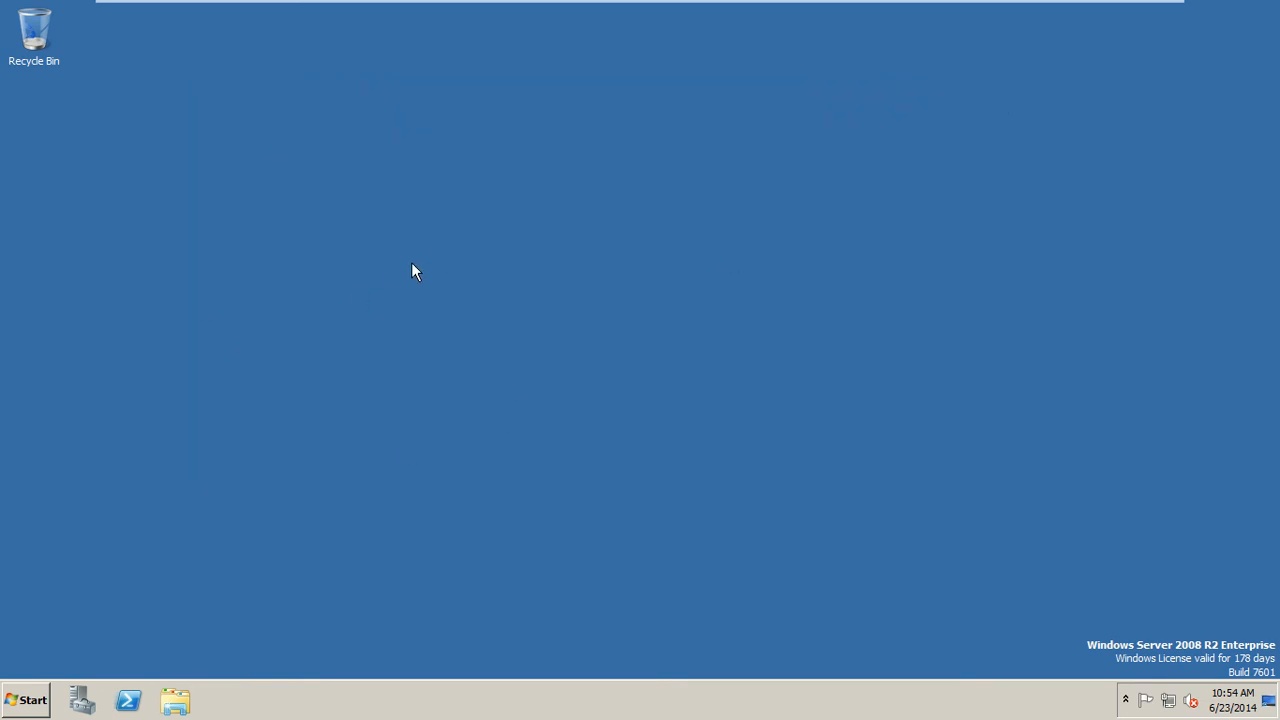
mouse_move(330, 2)
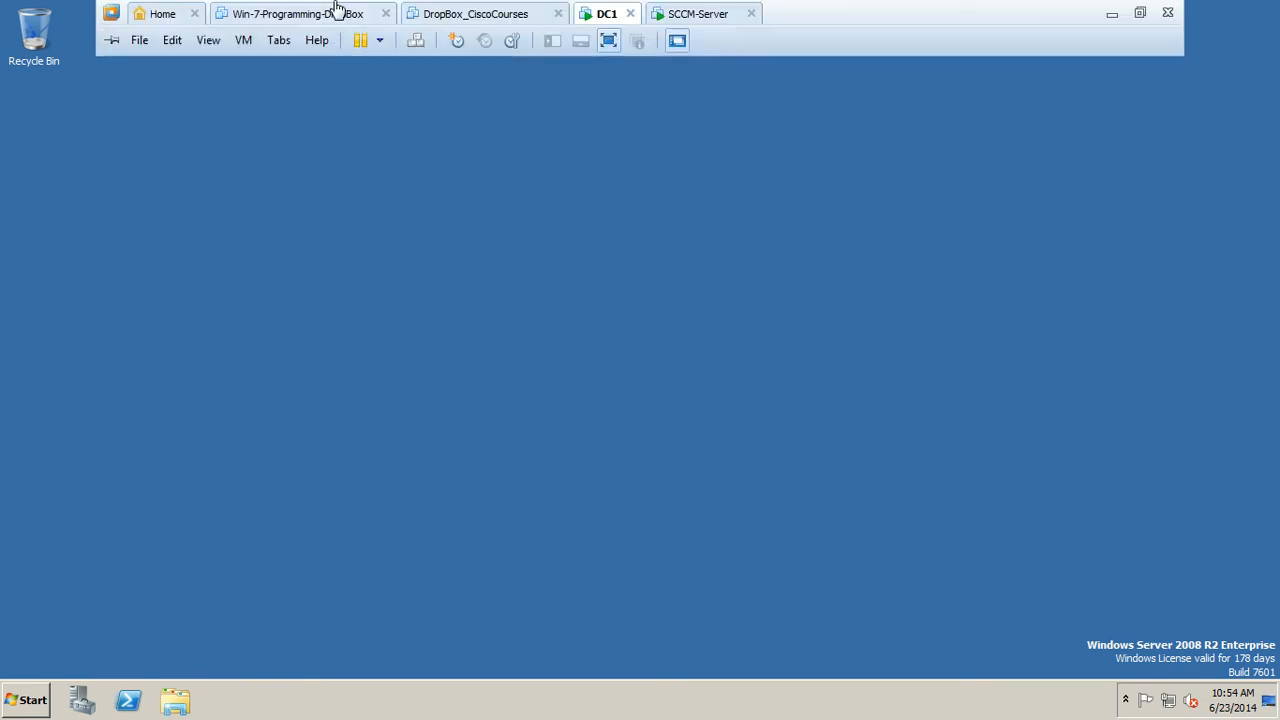
click(705, 17)
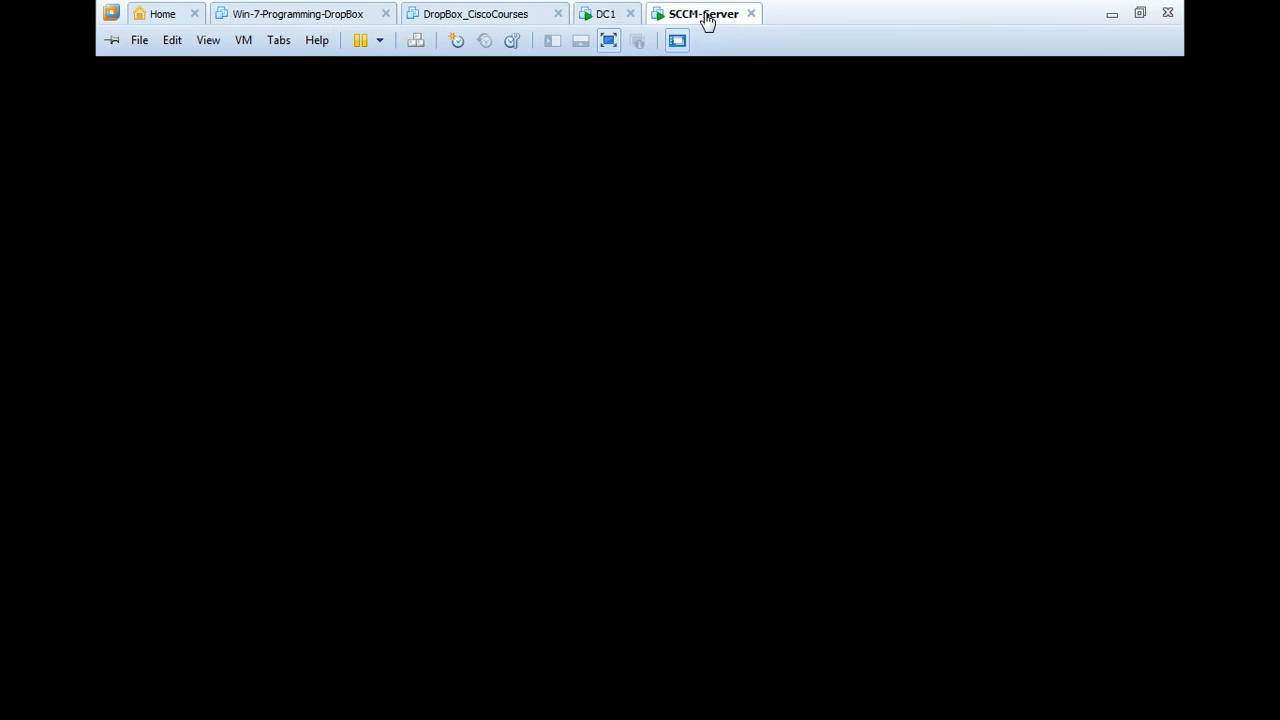
right_click(397, 280)
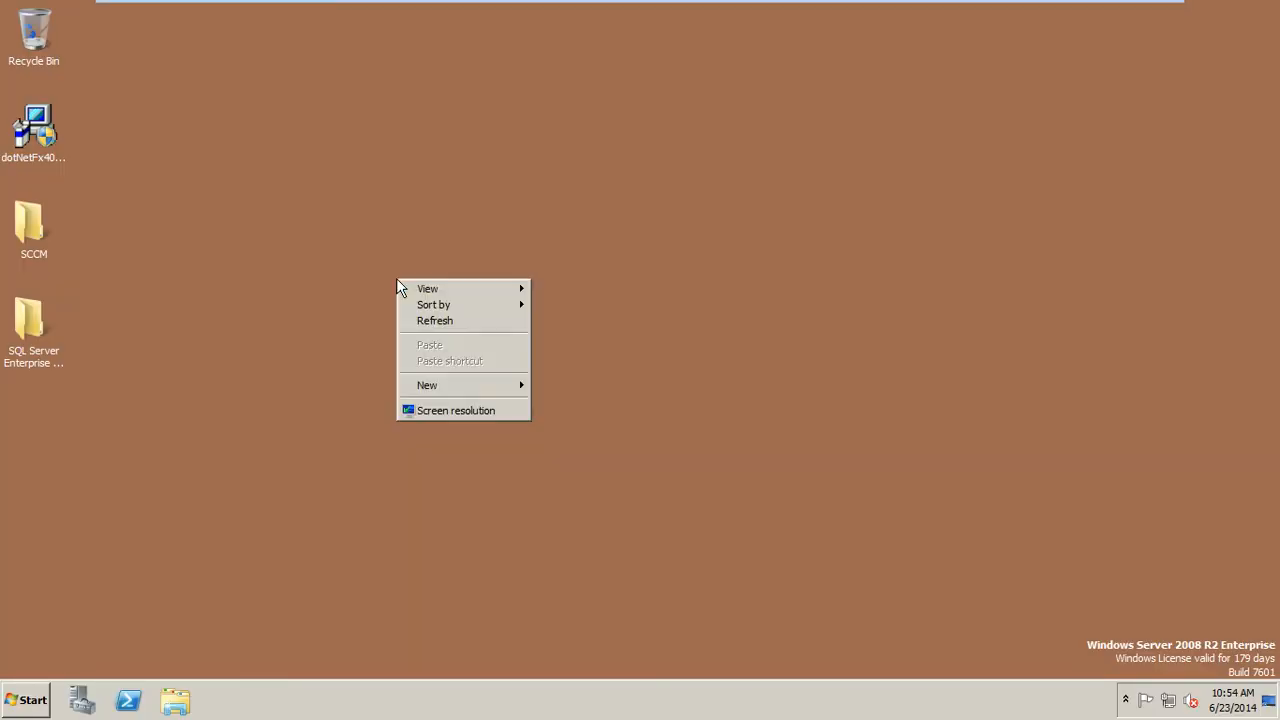
click(417, 320)
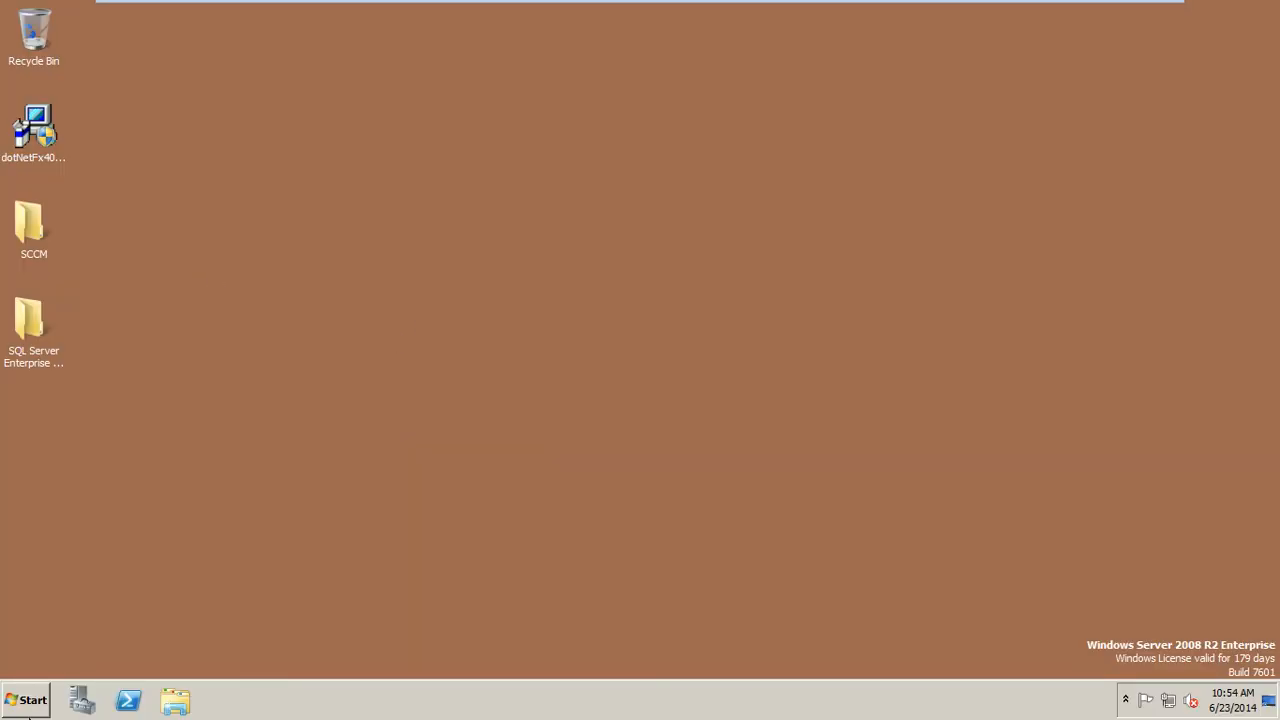
Step: Check the server's drives, and locate the SC2012_R2_SCCM_SCEP installer in the desktop's SCCM folder
click(24, 700)
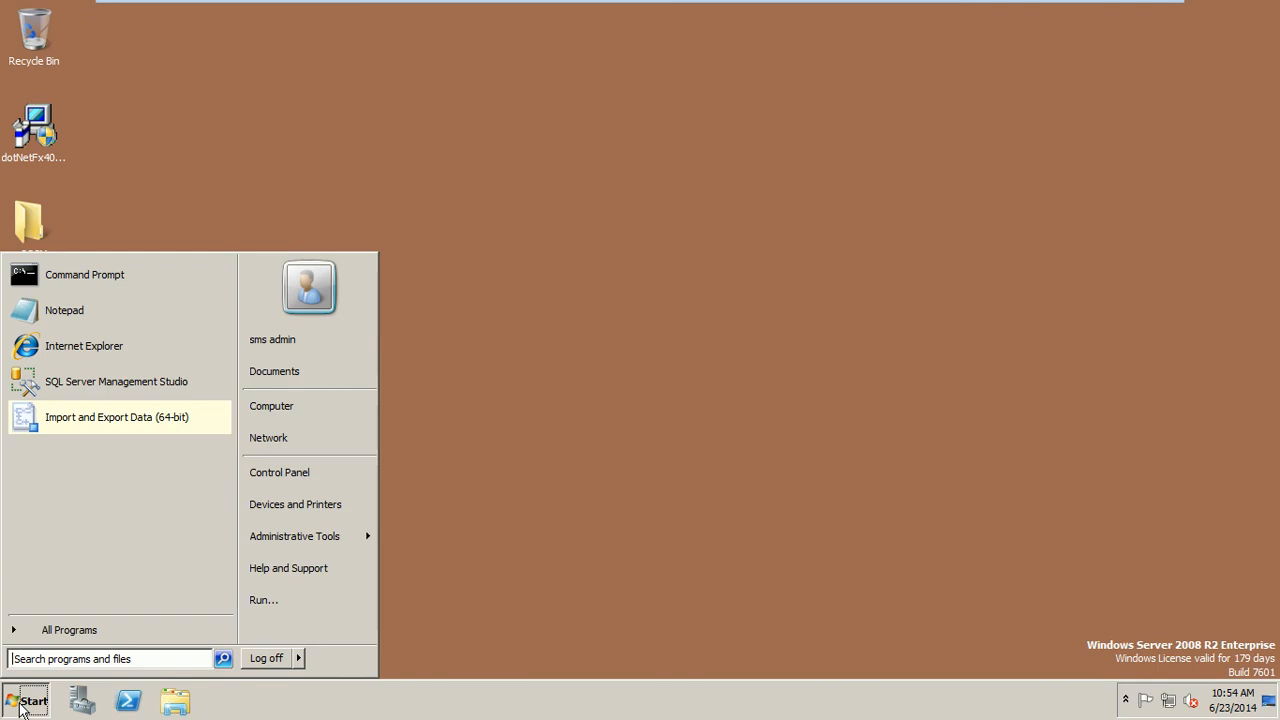
click(296, 407)
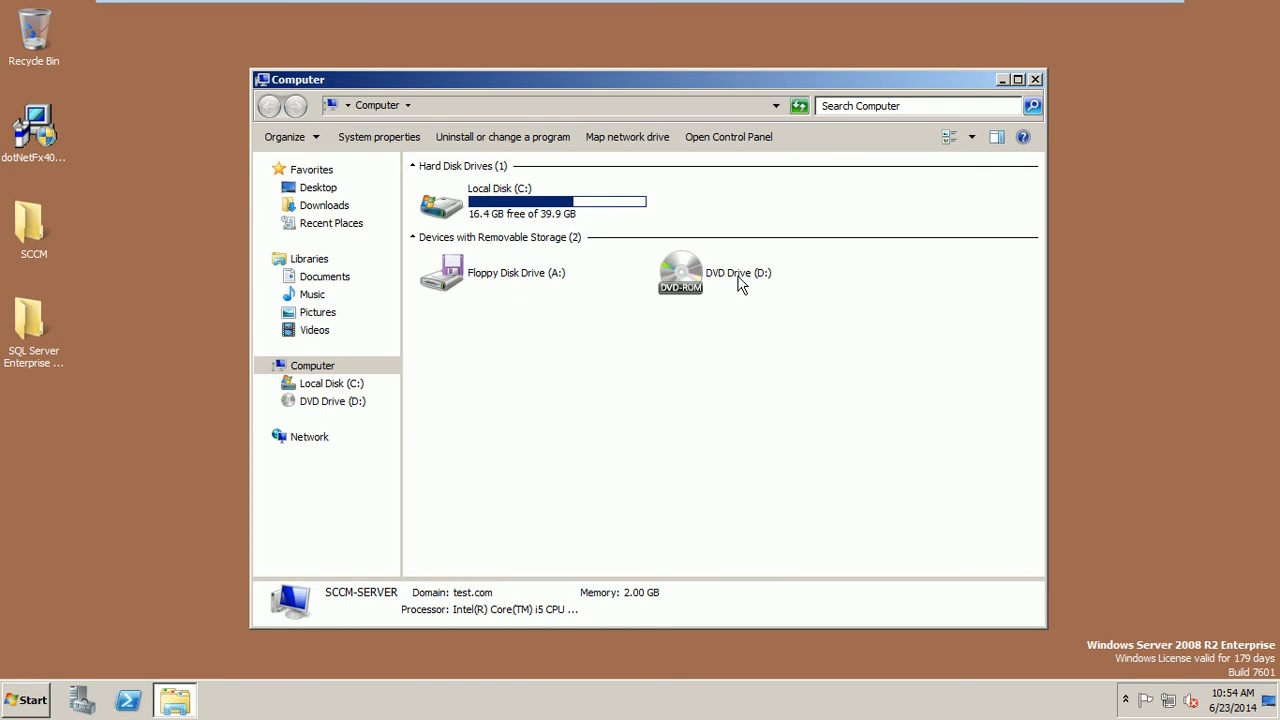
click(1036, 80)
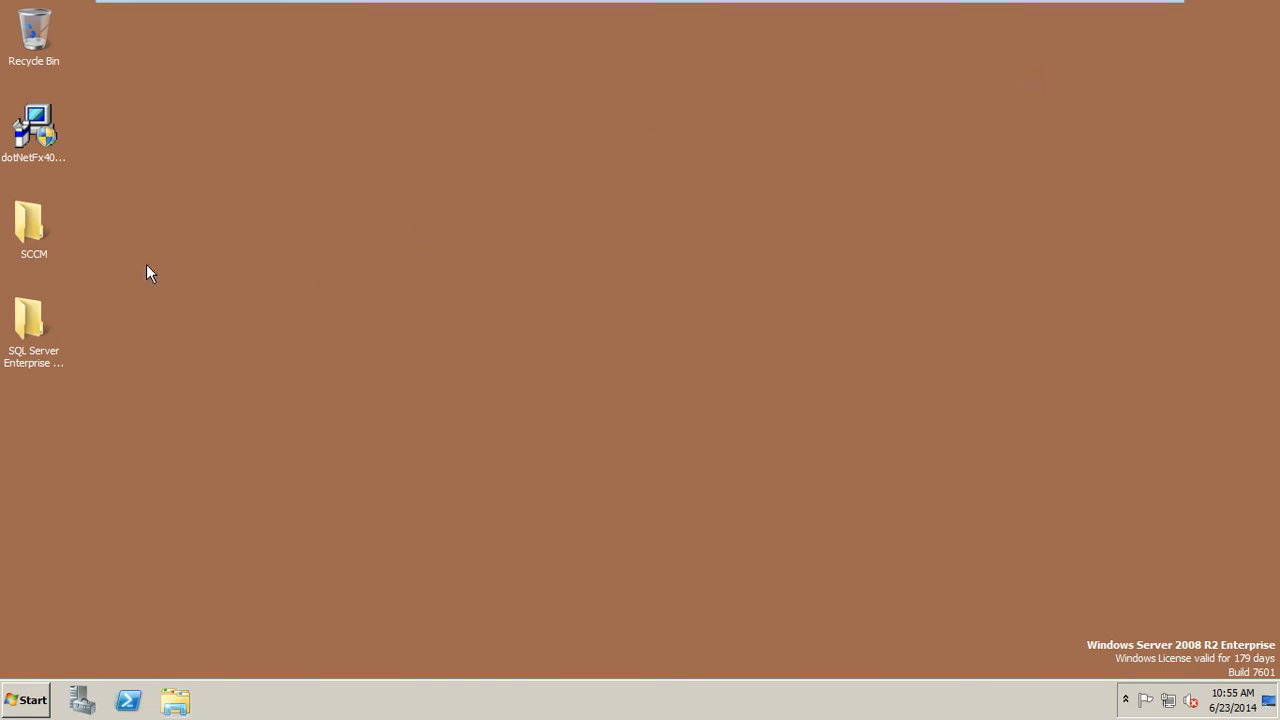
double_click(33, 228)
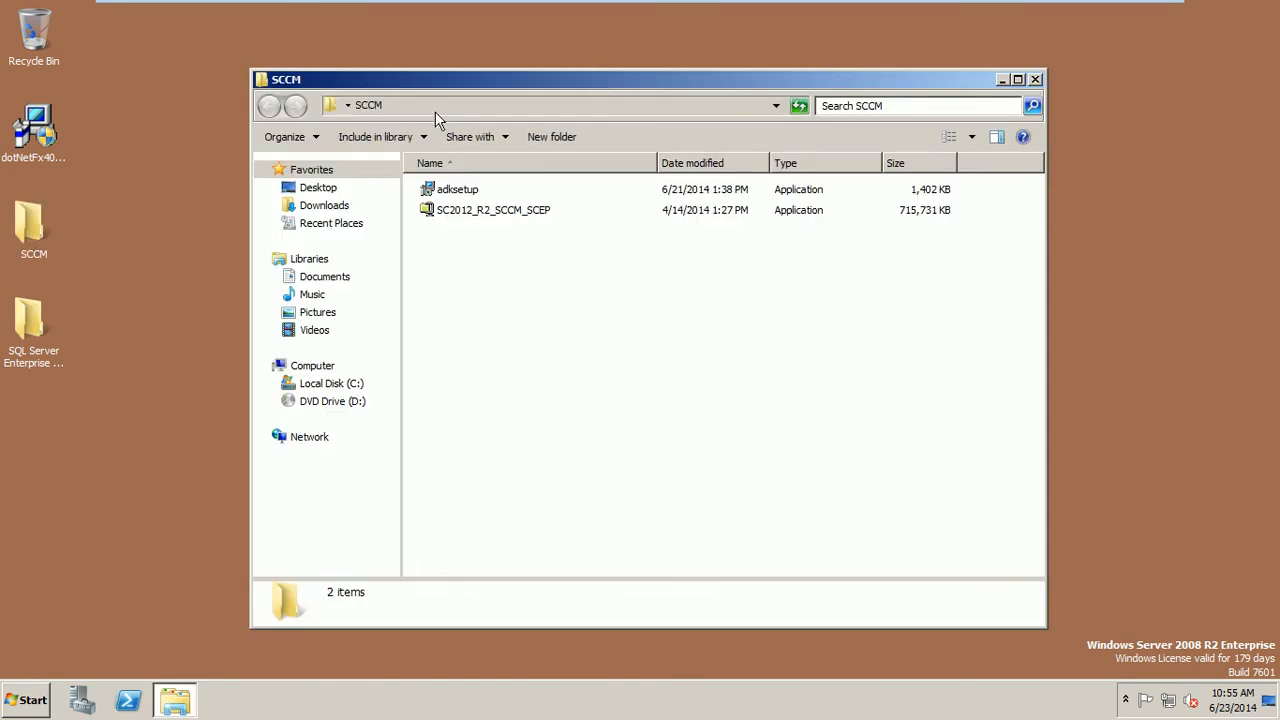
click(490, 221)
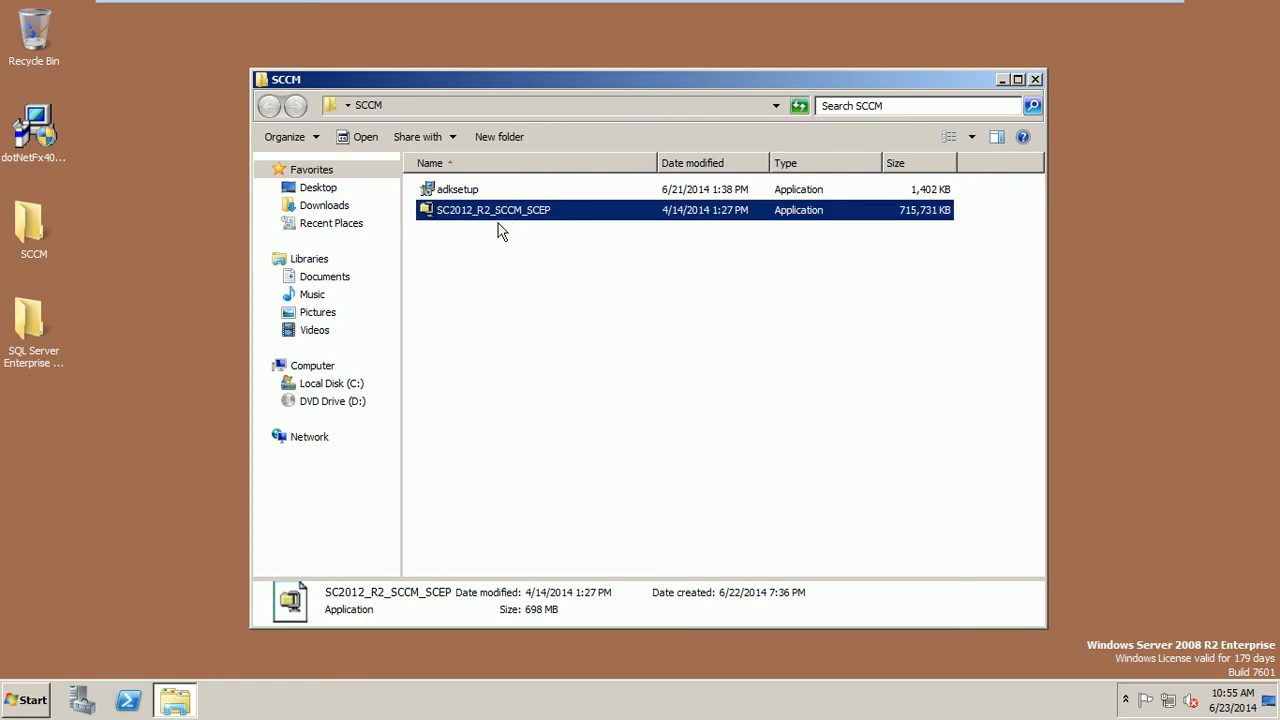
Step: Examine the extracted setup files in C:\SC2012_R2_SCCM_SCEP, including the SMSSETUP folder, and close that window
click(26, 706)
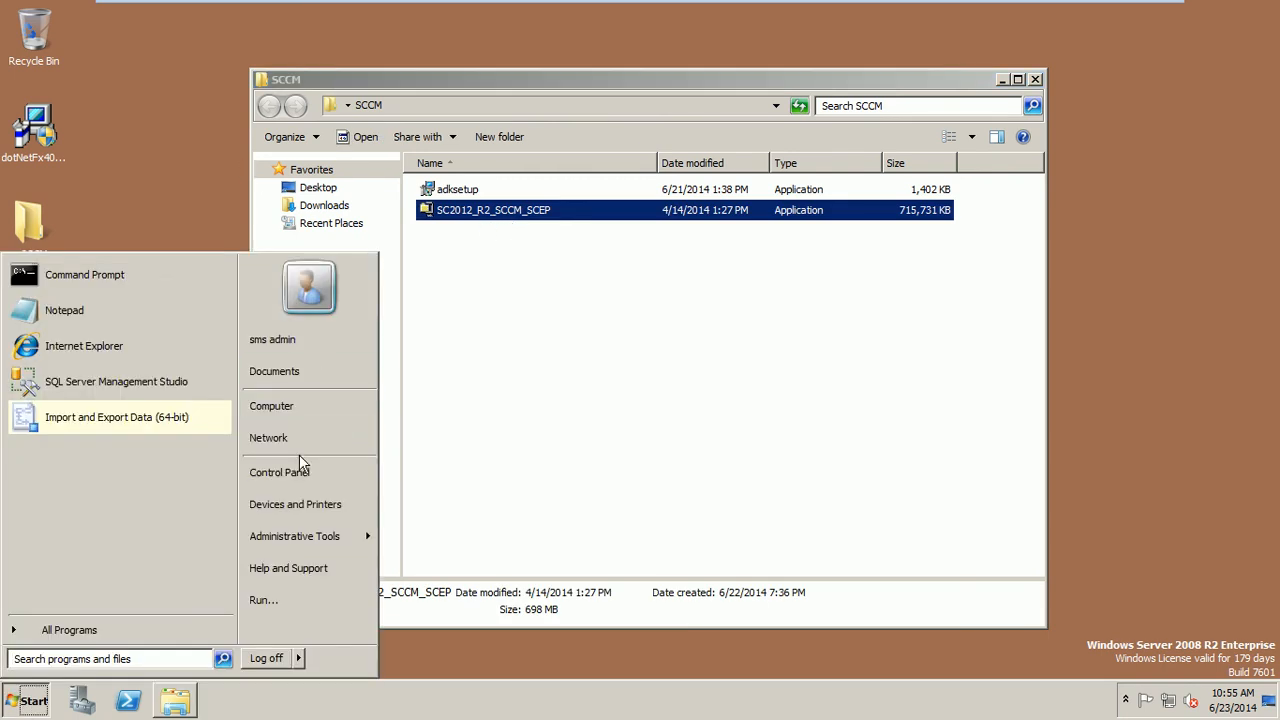
click(310, 407)
double_click(510, 240)
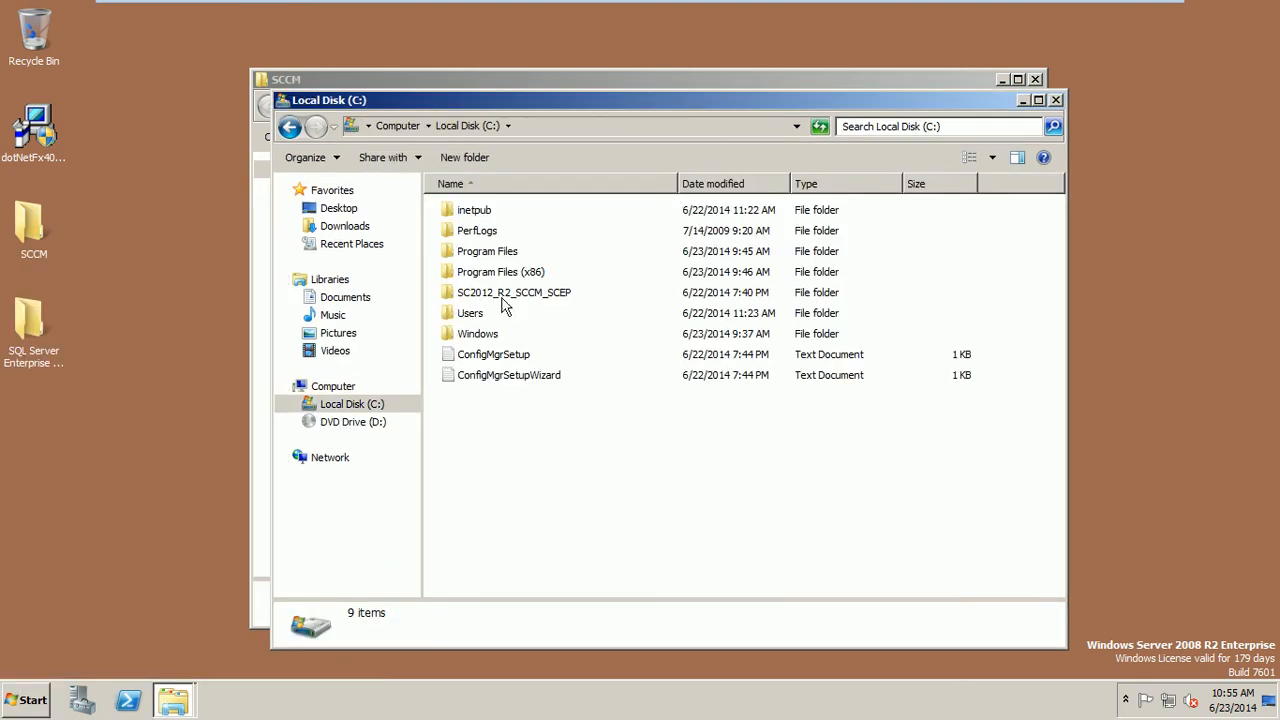
double_click(527, 295)
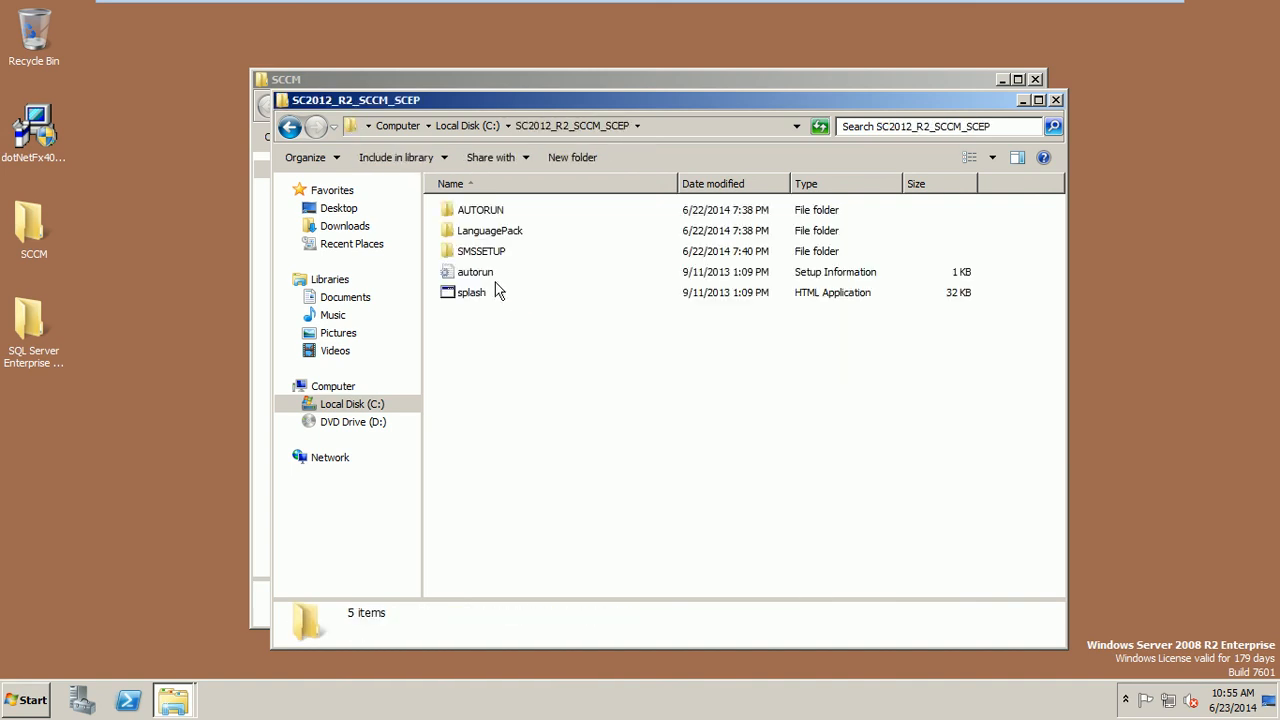
click(501, 256)
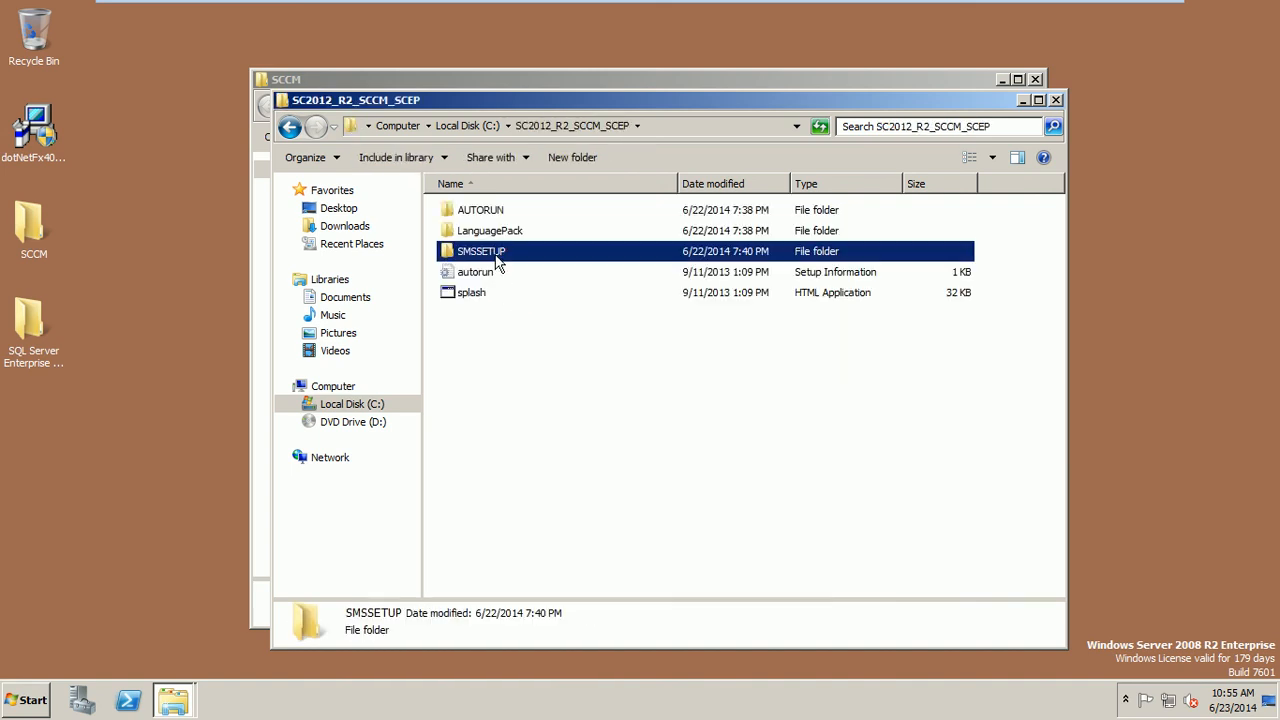
click(1055, 100)
Step: Check the unzip destination in the SC2012_R2_SCCM_SCEP self-extractor, and close it and the SCCM folder without extracting
click(649, 323)
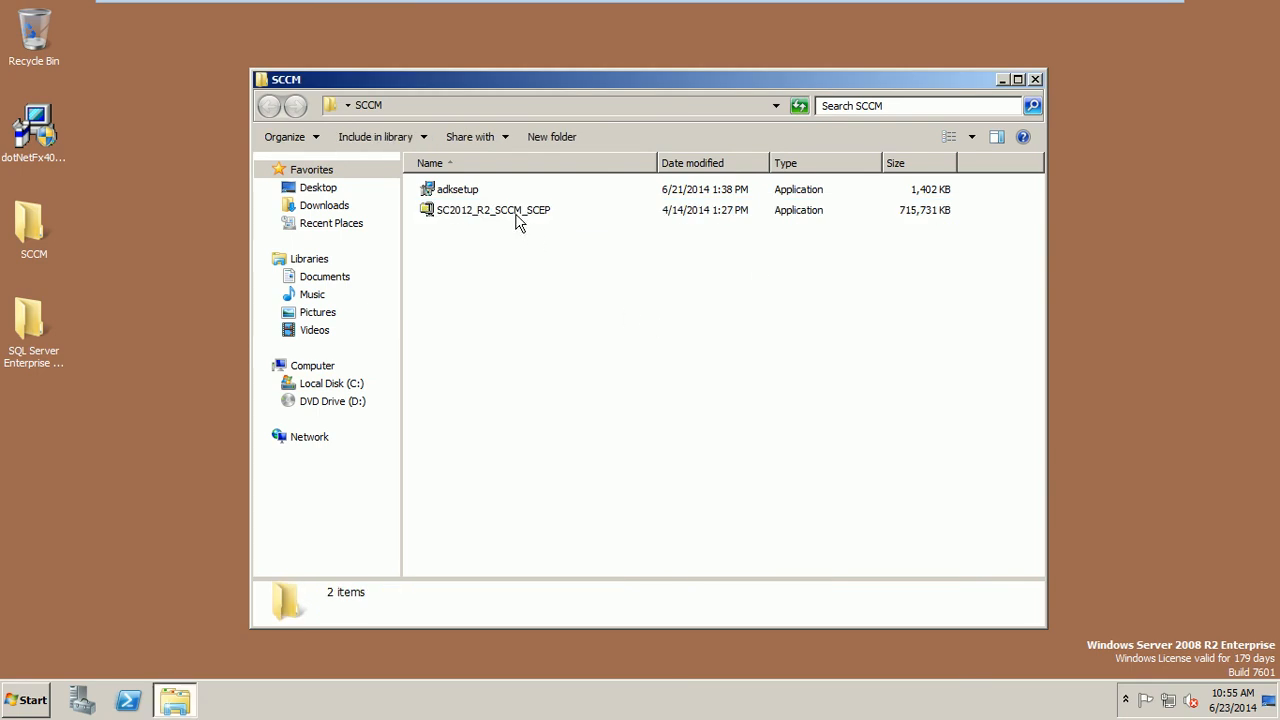
click(519, 220)
double_click(519, 220)
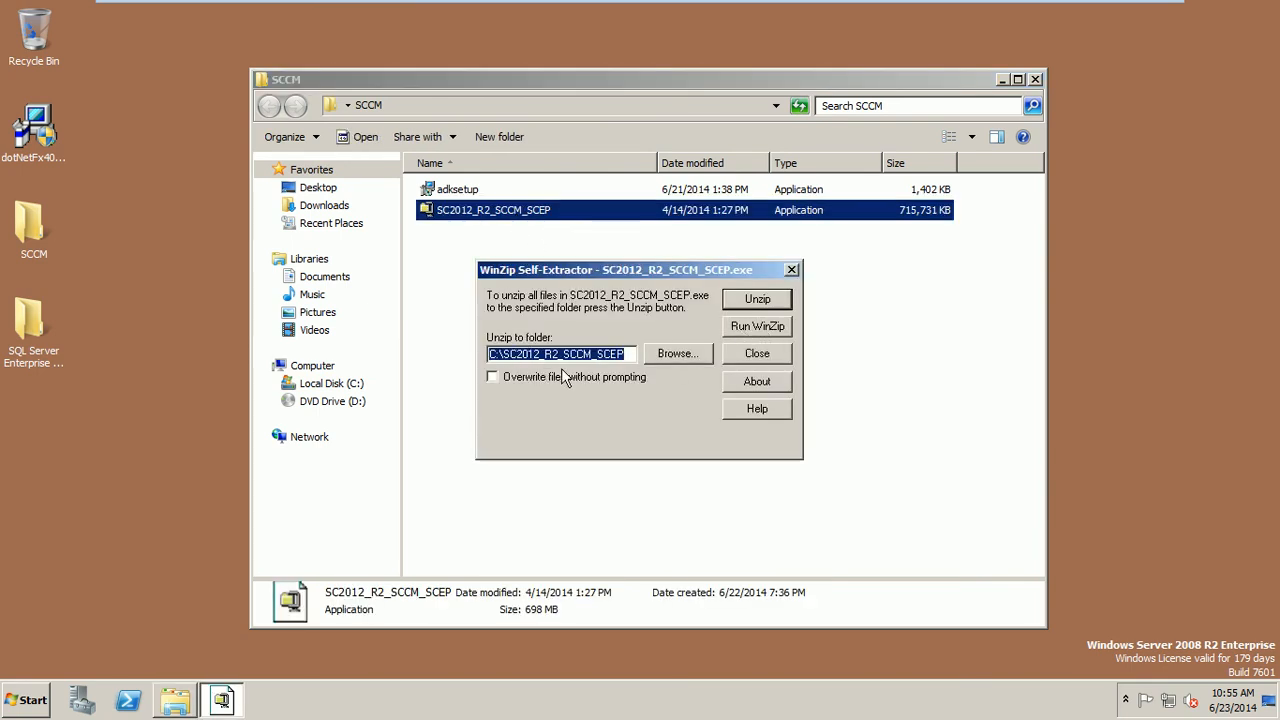
click(791, 270)
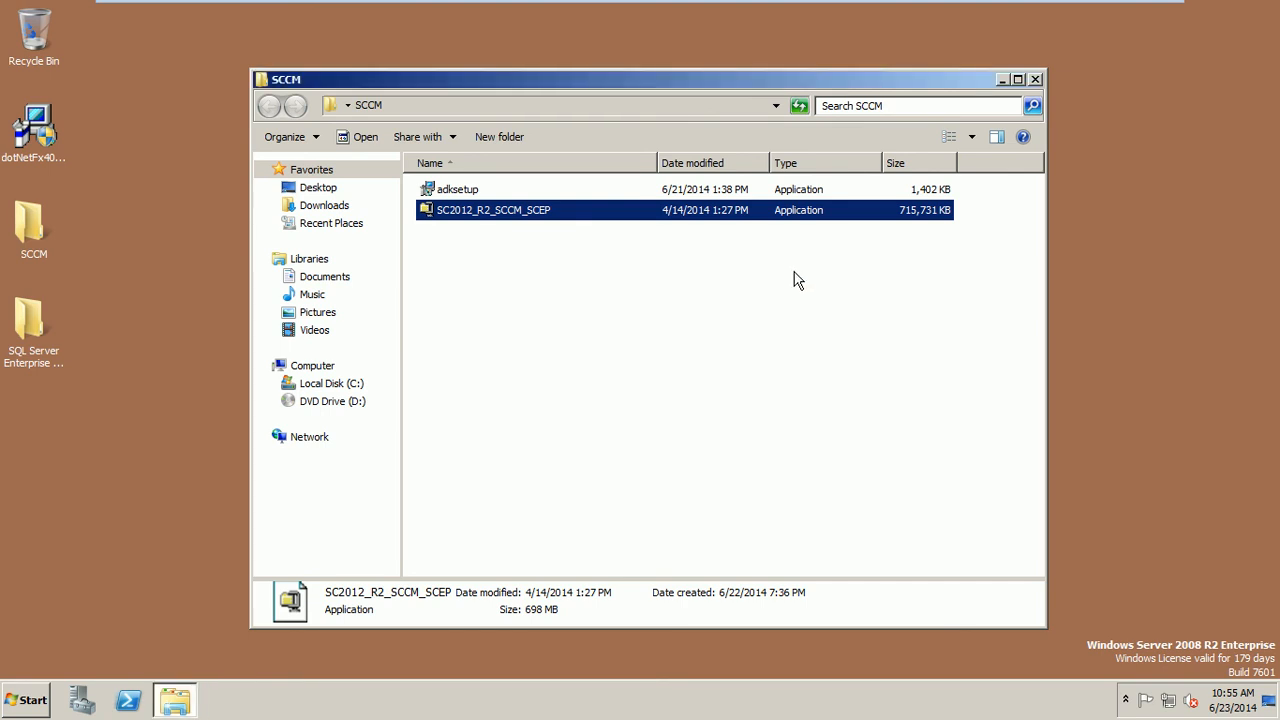
click(616, 300)
click(1035, 80)
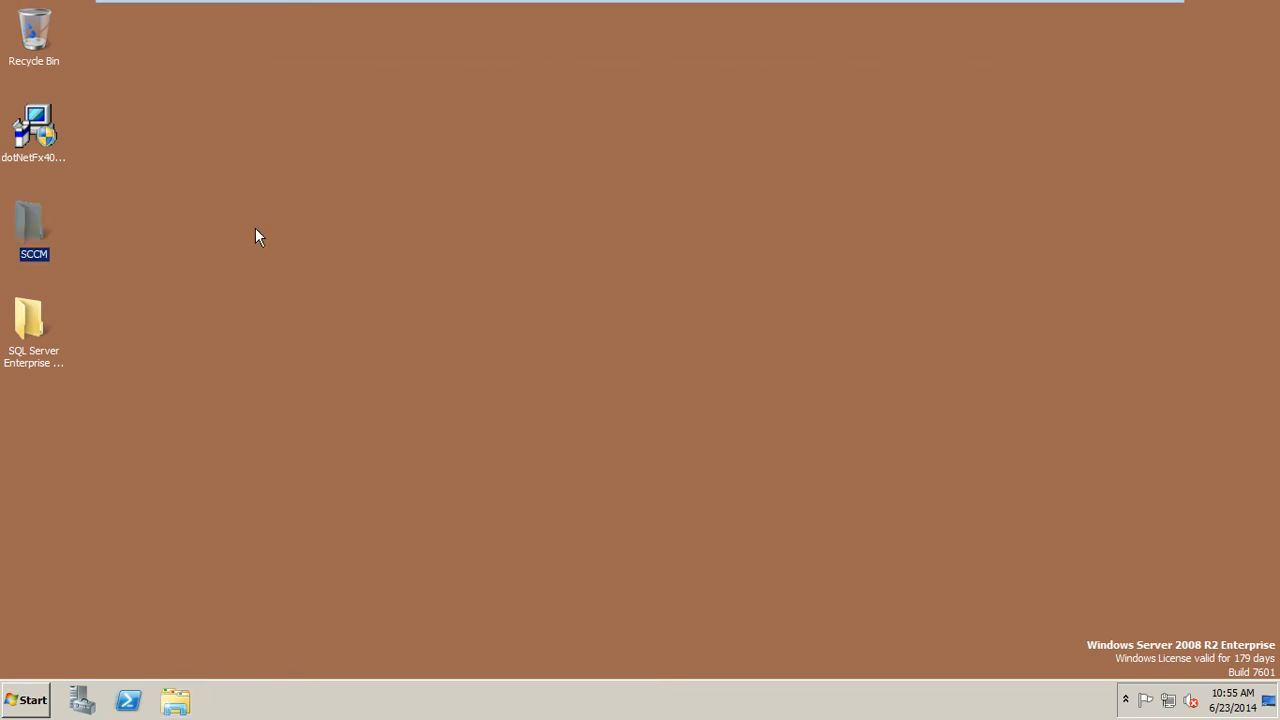
Step: Open the X64 folder at C:\SC2012_R2_SCCM_SCEP\SMSSETUP\BIN\X64
click(102, 316)
click(24, 698)
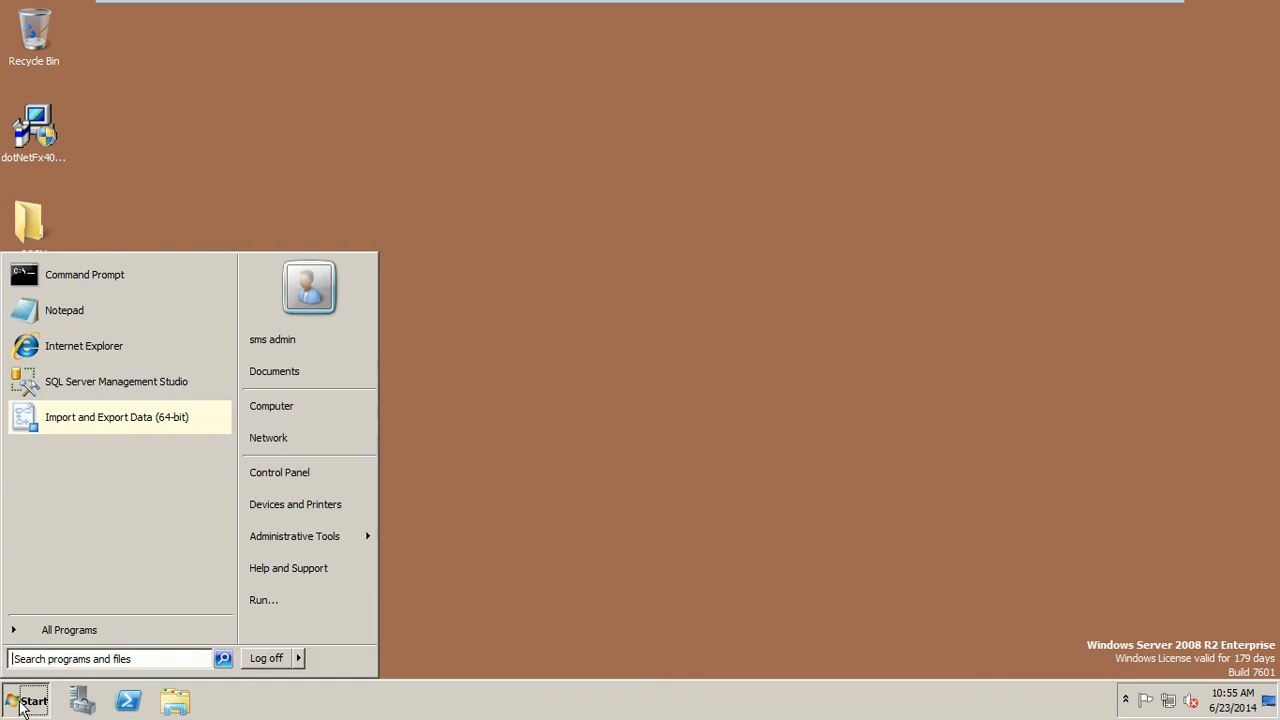
click(307, 412)
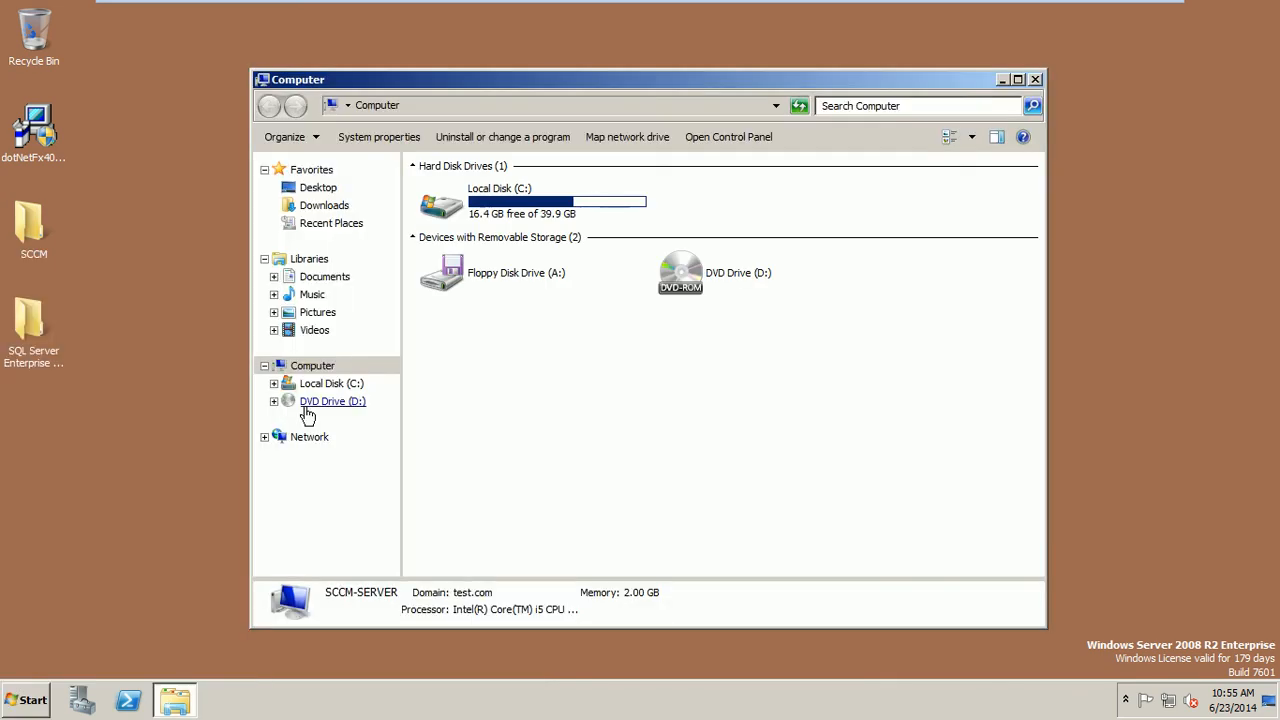
double_click(521, 192)
click(514, 283)
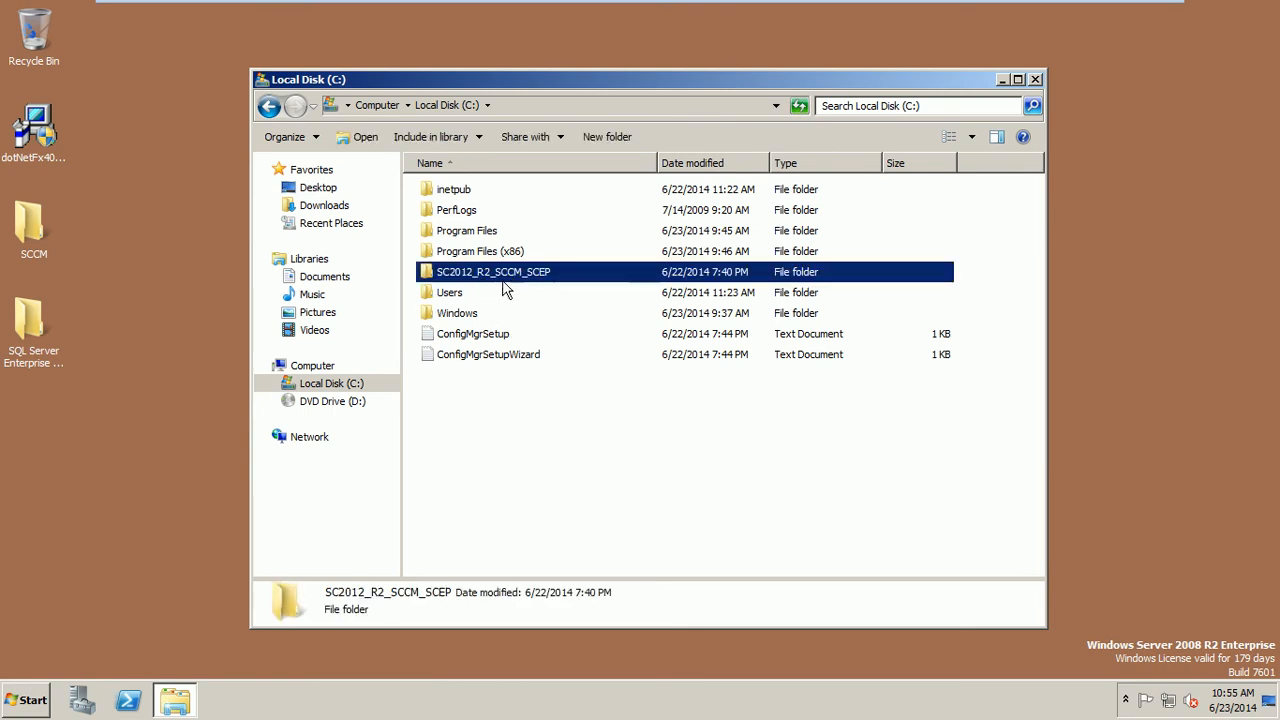
double_click(510, 283)
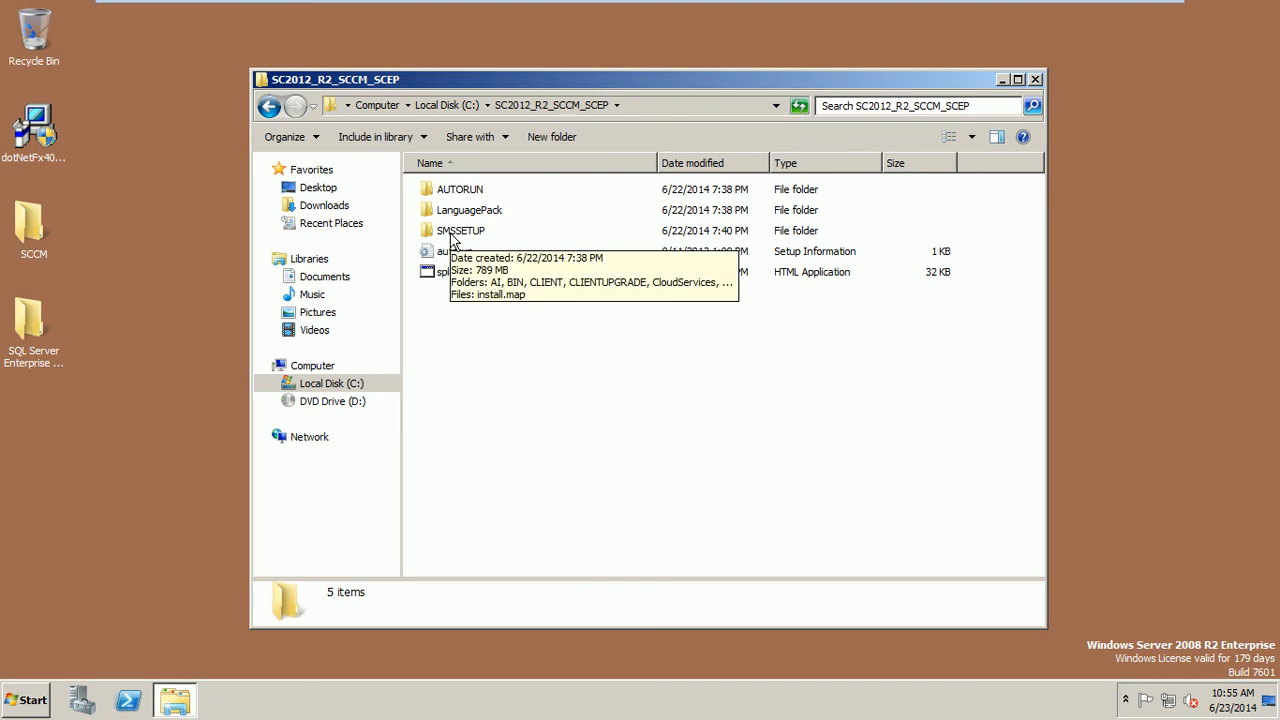
double_click(461, 237)
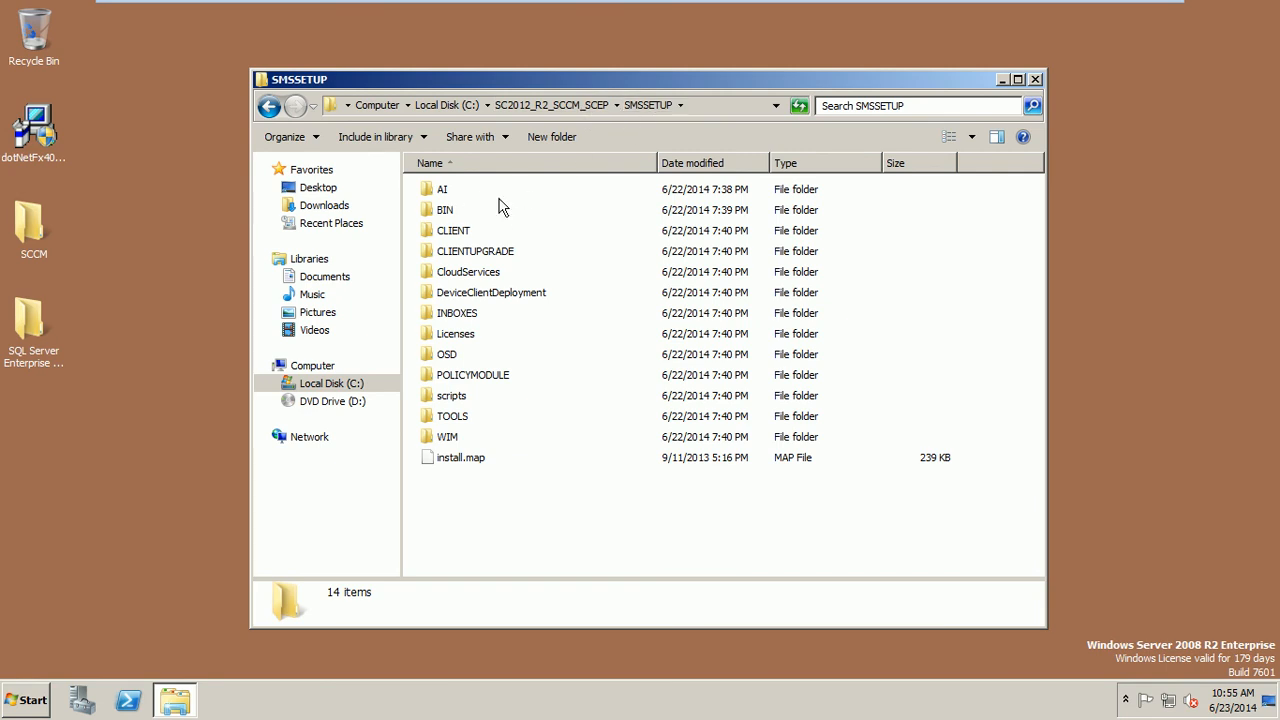
double_click(451, 210)
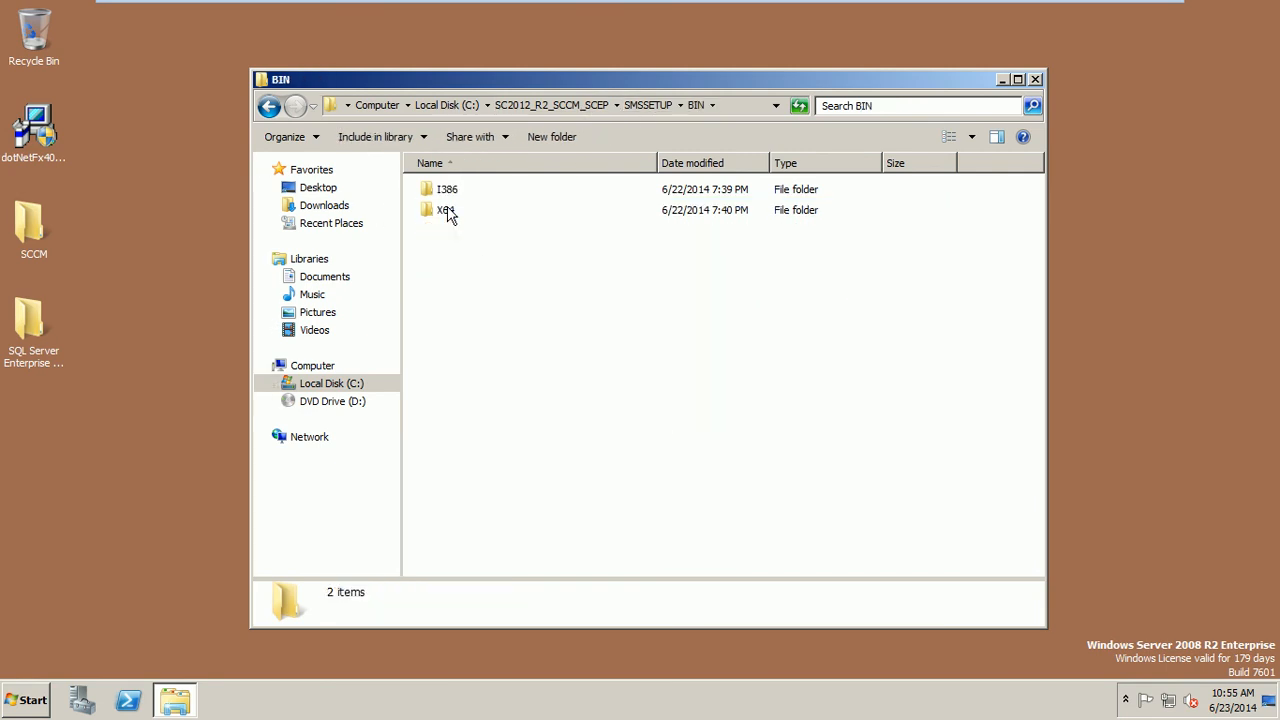
double_click(447, 214)
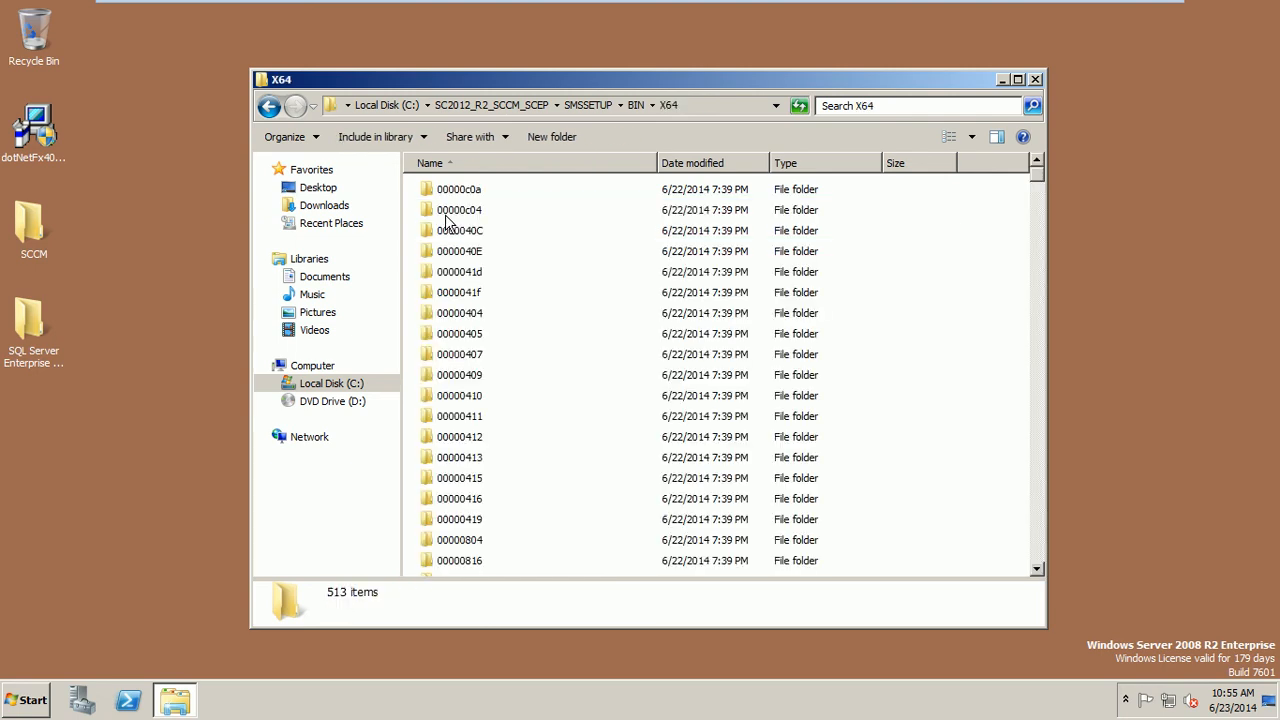
Step: Find extadsch in the X64 folder, run it with permission to make changes, and close the folder window
drag(1037, 178, 1037, 289)
click(495, 347)
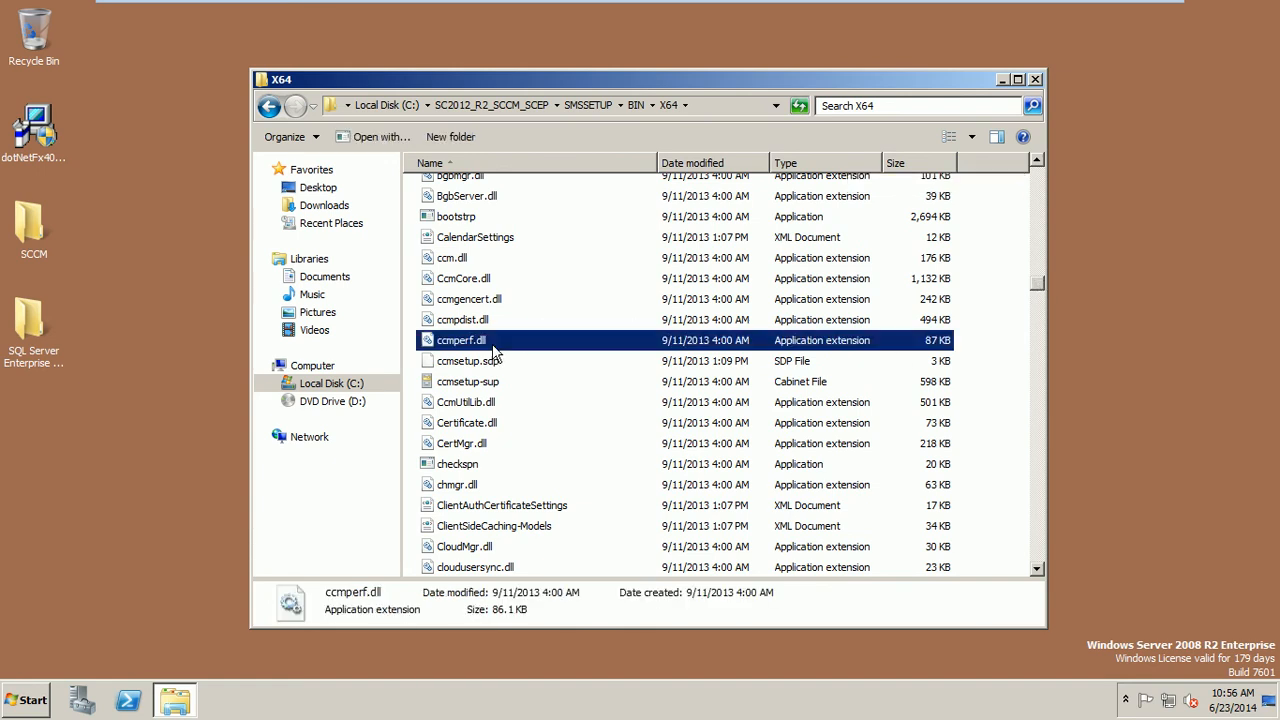
key(e)
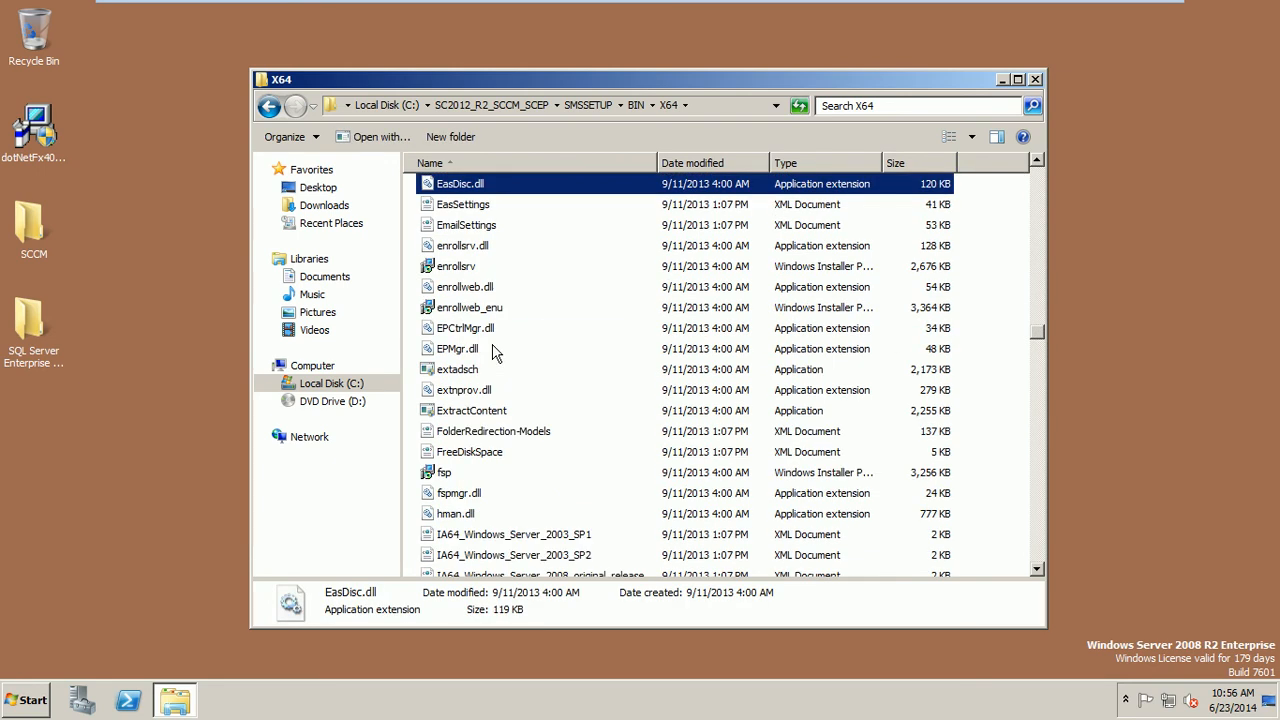
click(462, 371)
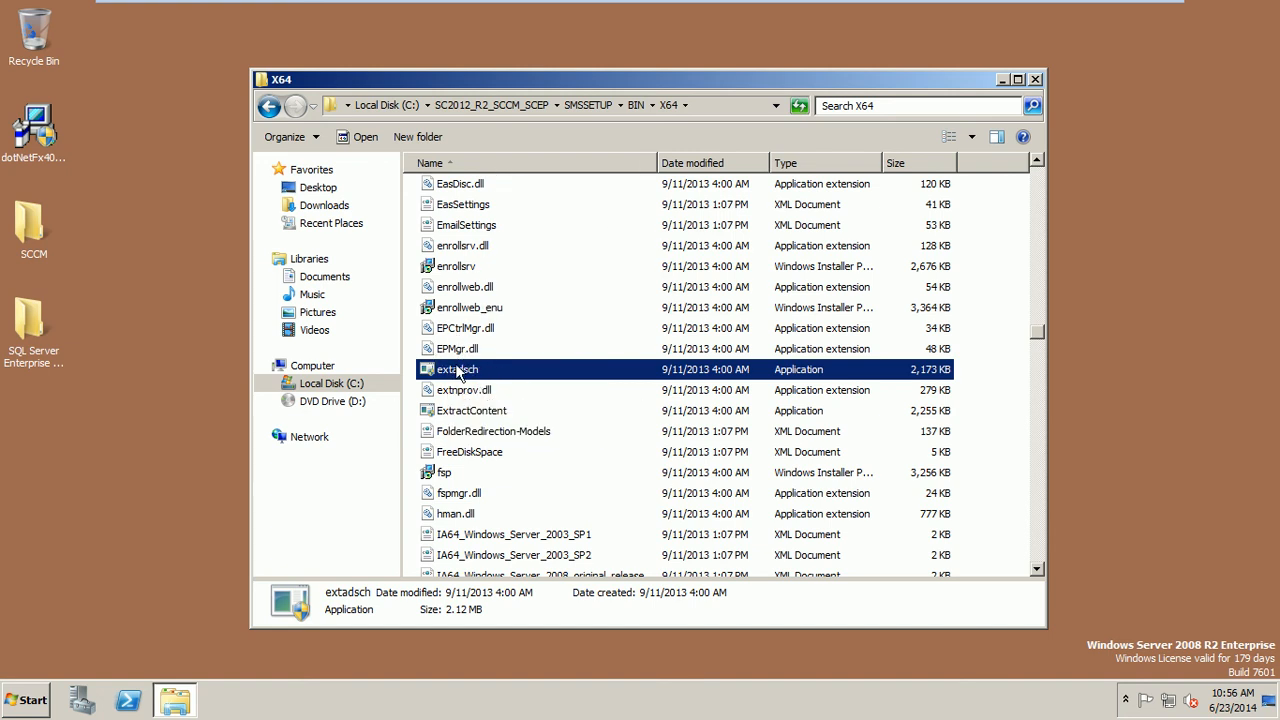
double_click(457, 372)
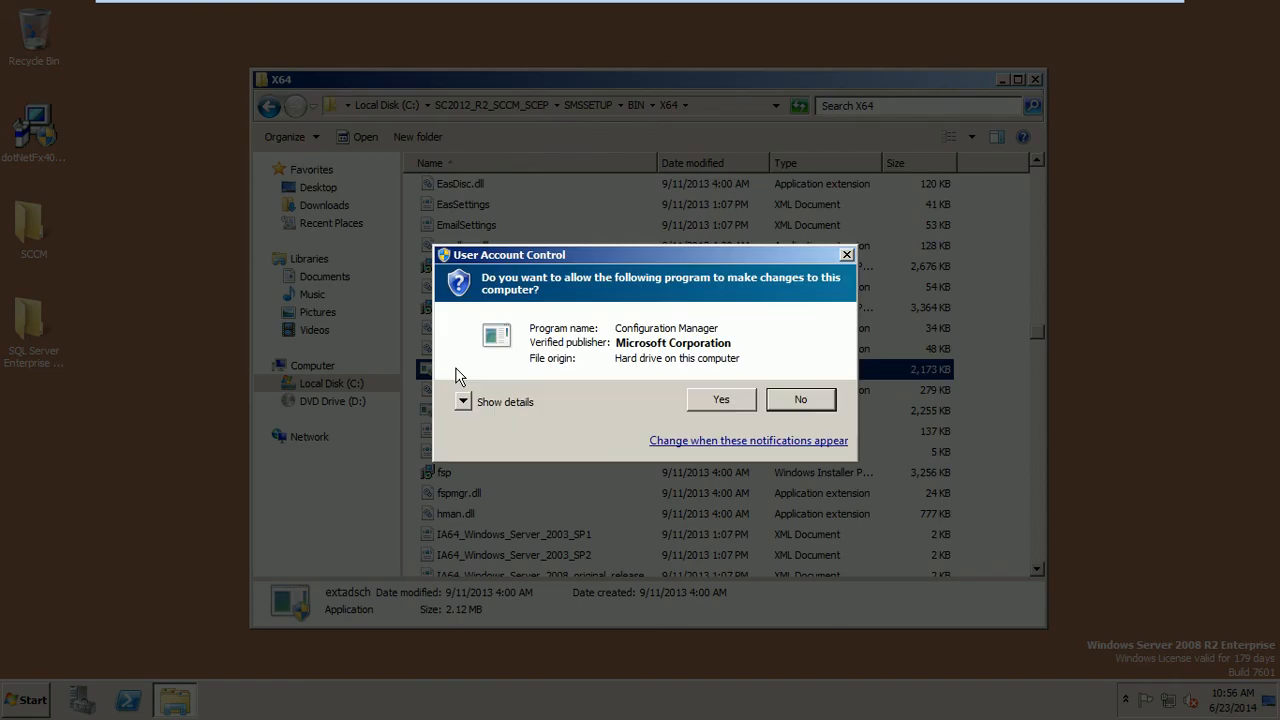
click(712, 400)
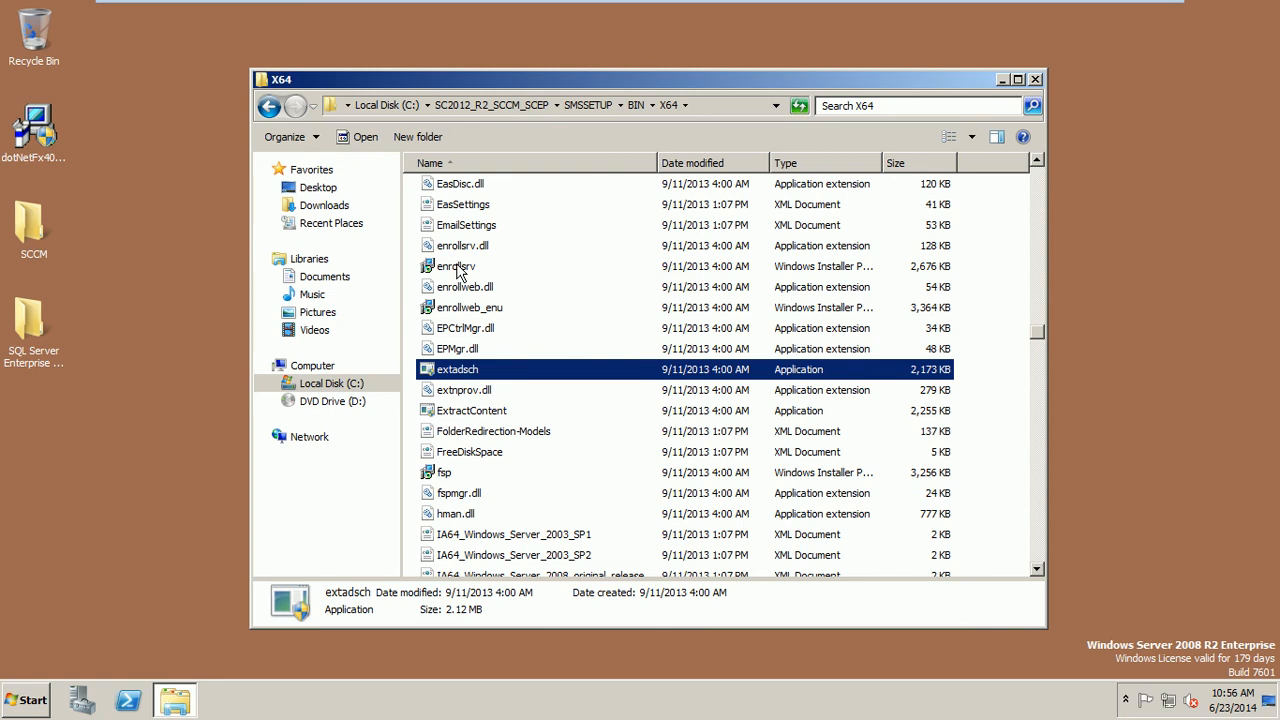
click(1036, 80)
Step: Open the ExtADSch log on drive C:, check the Active Directory schema extension result line, and close the log and folder
click(26, 703)
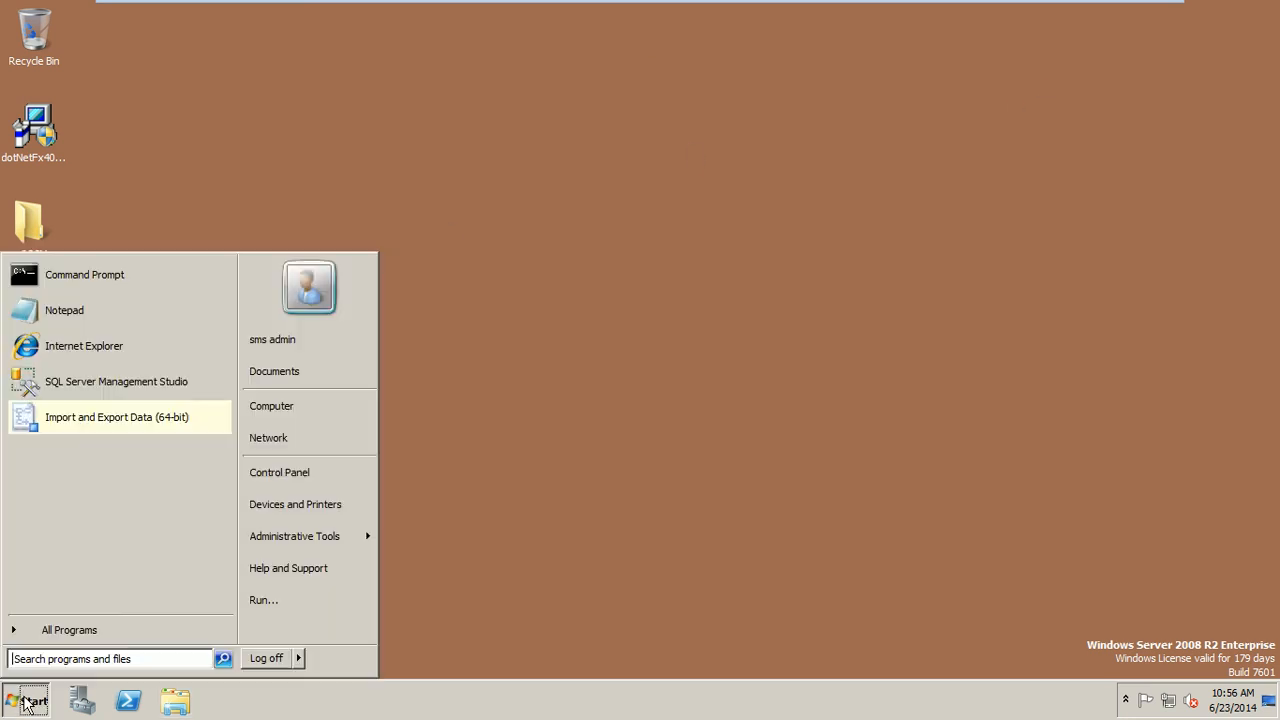
click(300, 406)
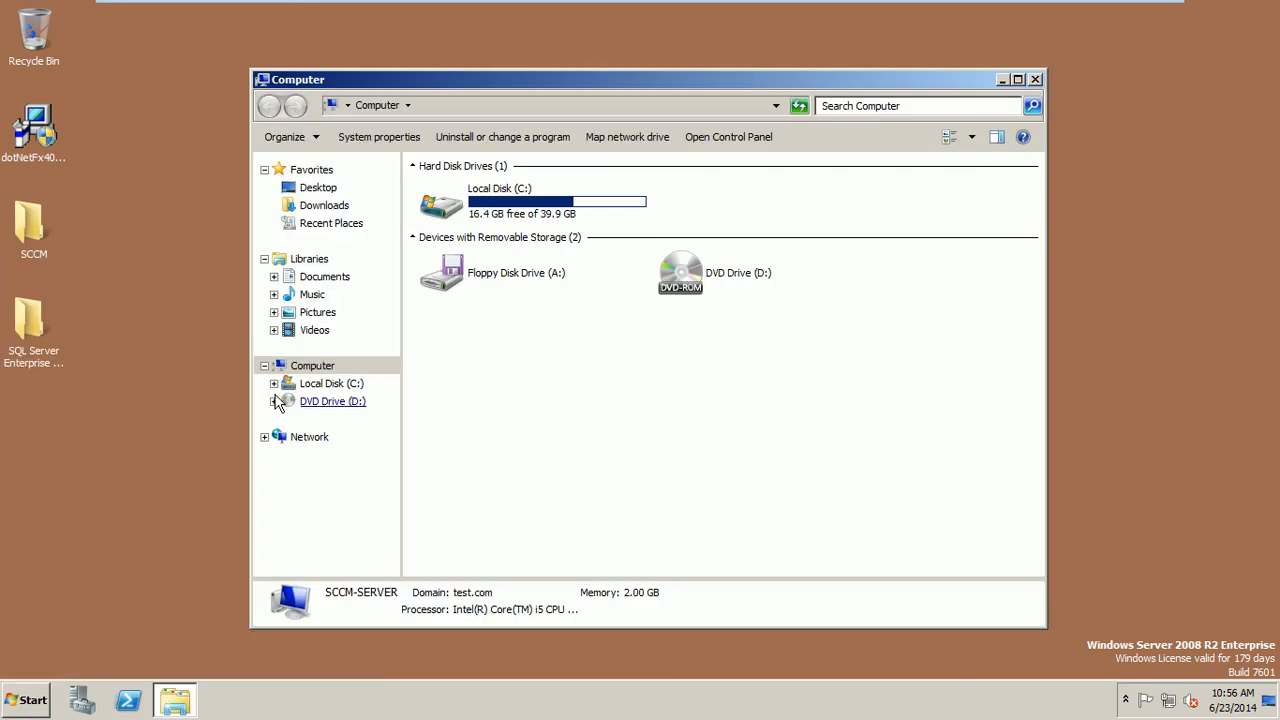
double_click(470, 205)
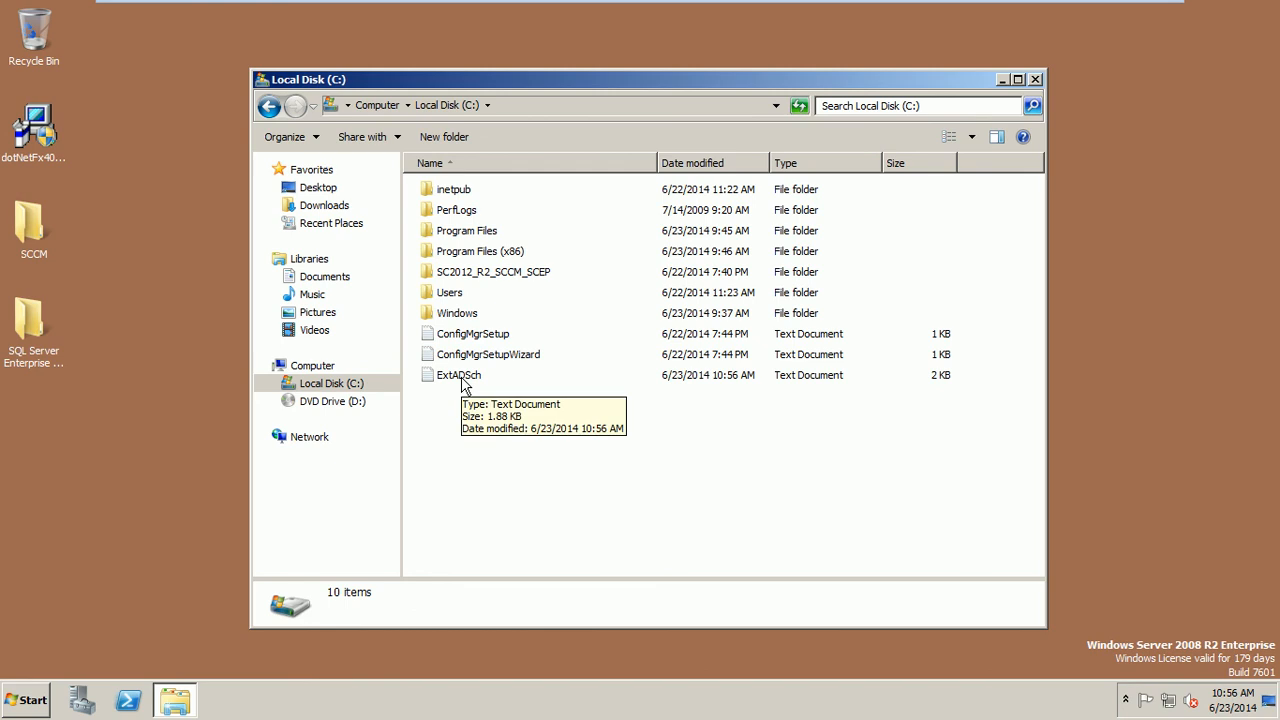
double_click(462, 380)
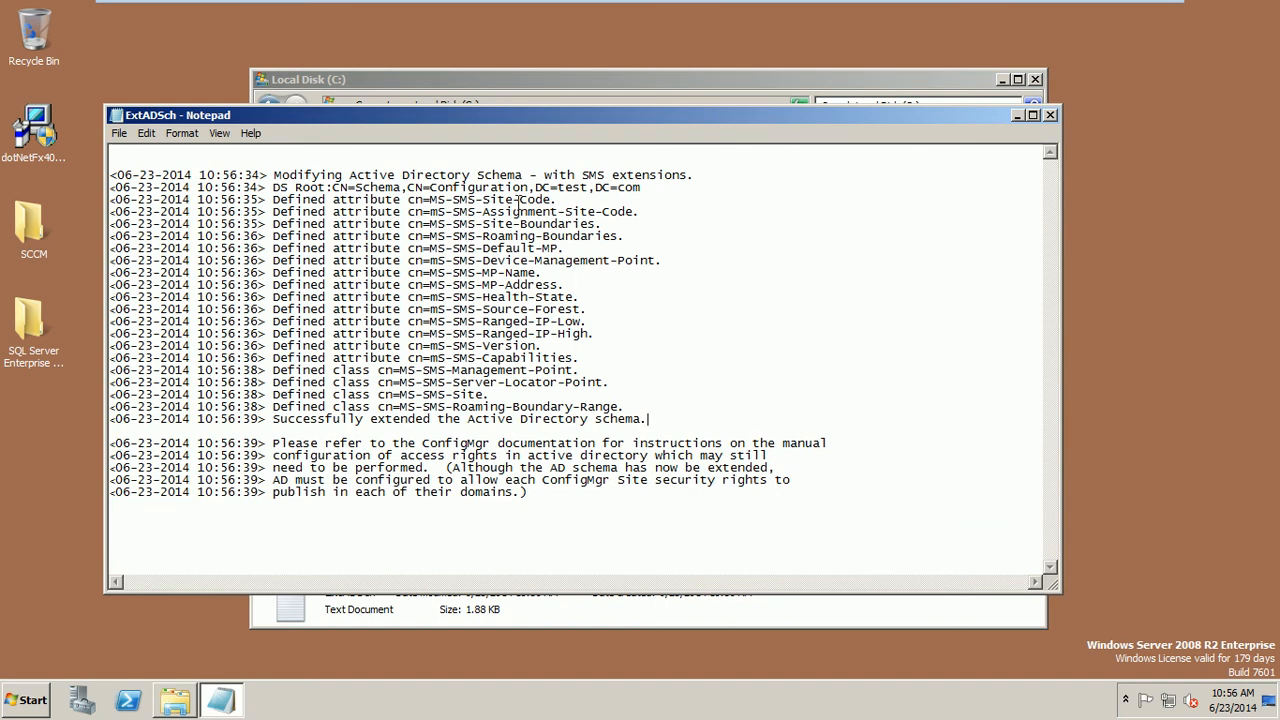
click(642, 412)
drag(648, 419, 272, 420)
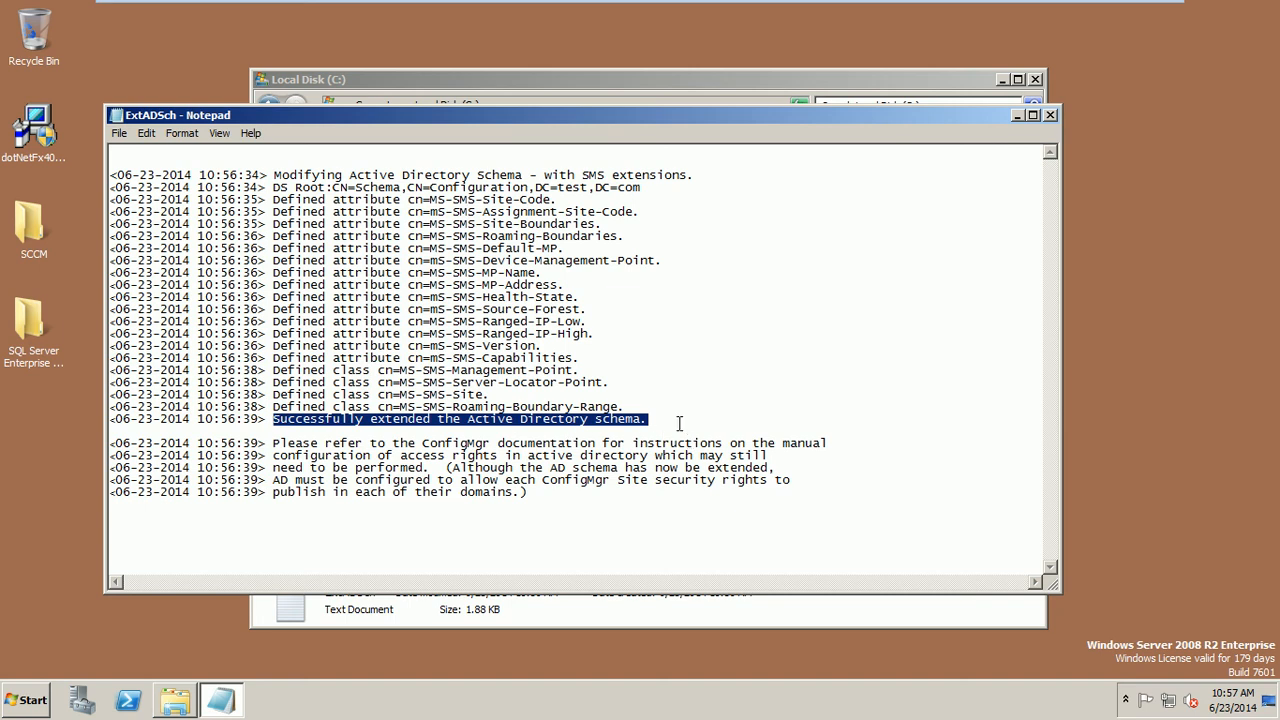
click(1051, 114)
click(1036, 79)
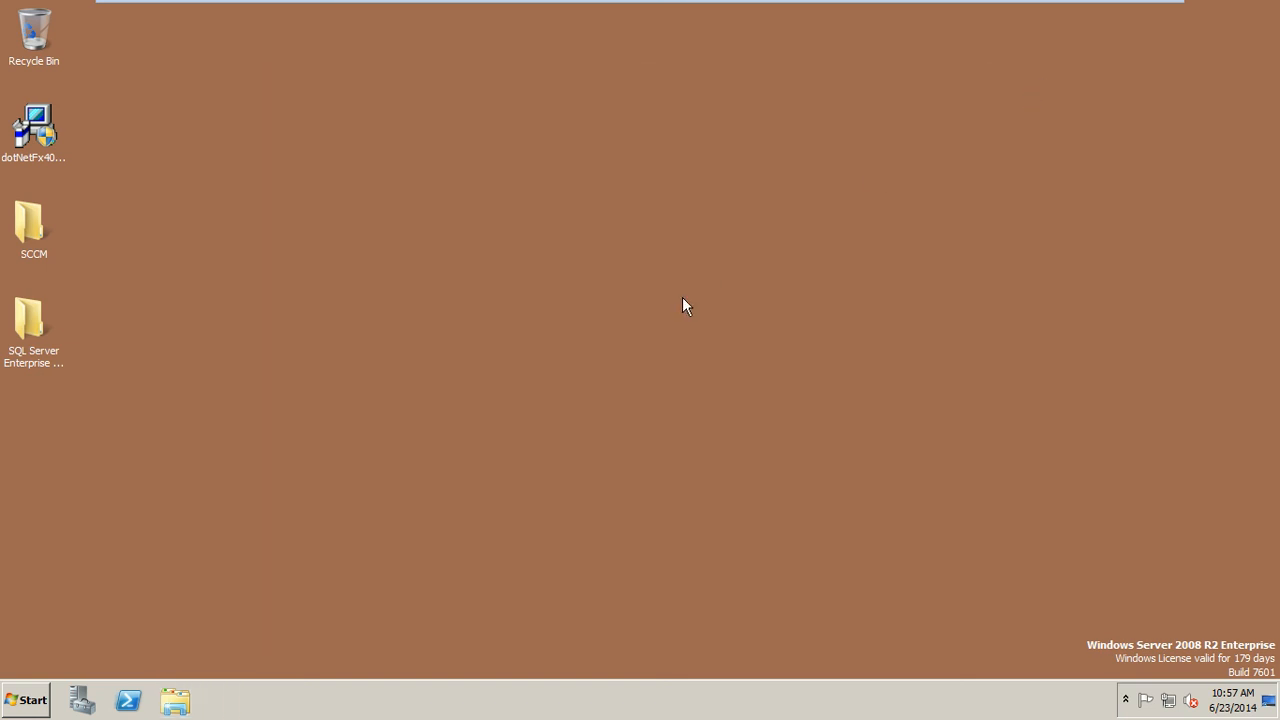
Step: Review the SCCM 2012 Check List slide in Lec-03 Installation SCCM 2012 on the host, close it, and return to the server virtual machine
mouse_move(1031, 3)
click(1109, 8)
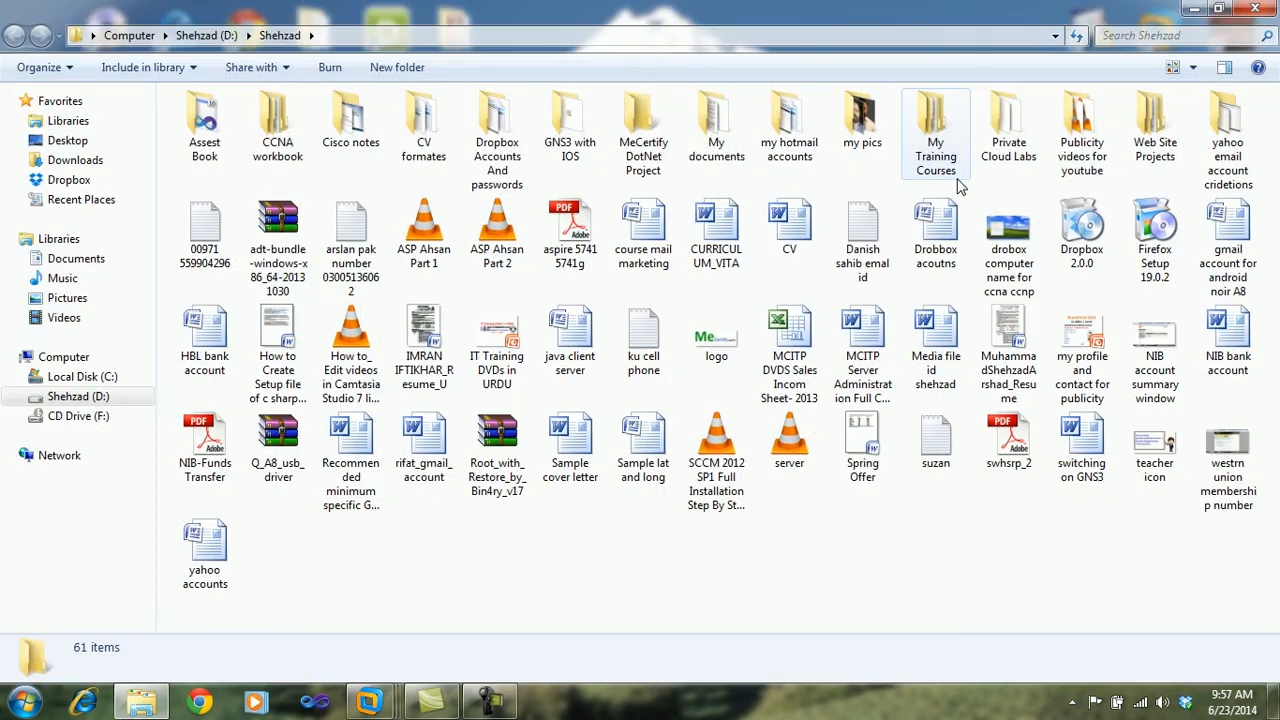
double_click(936, 140)
double_click(222, 338)
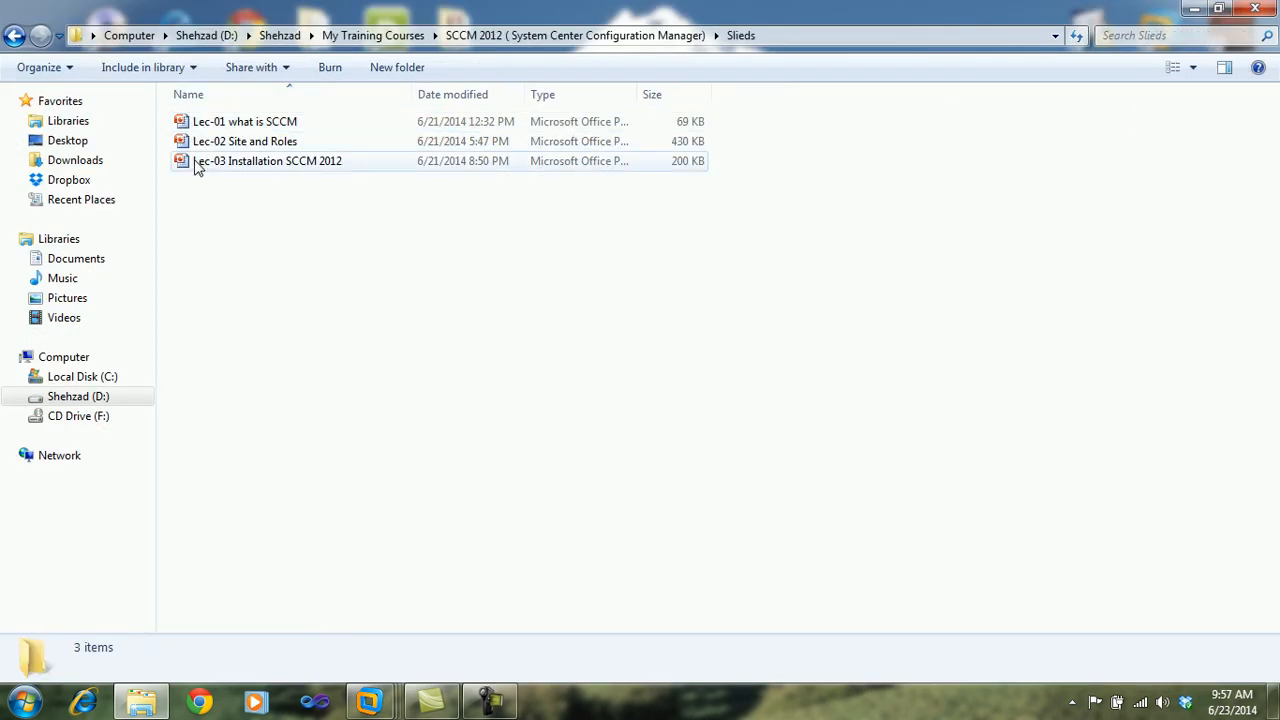
double_click(212, 165)
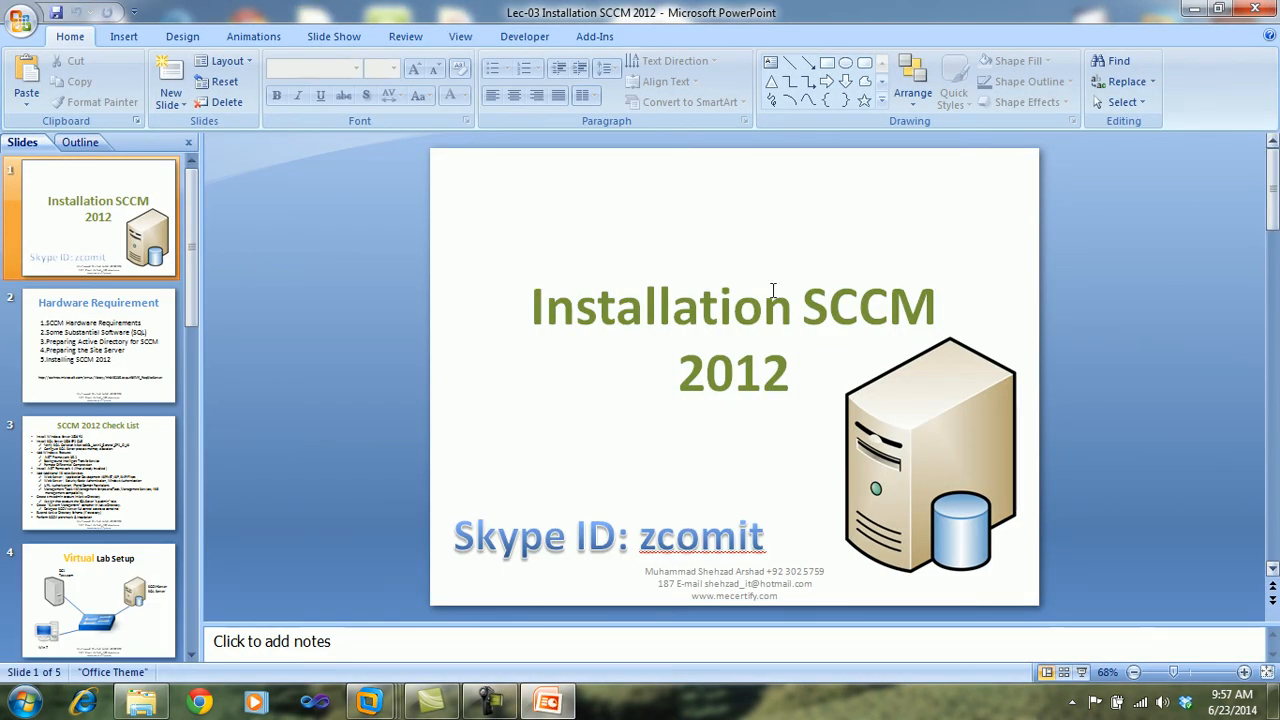
click(116, 450)
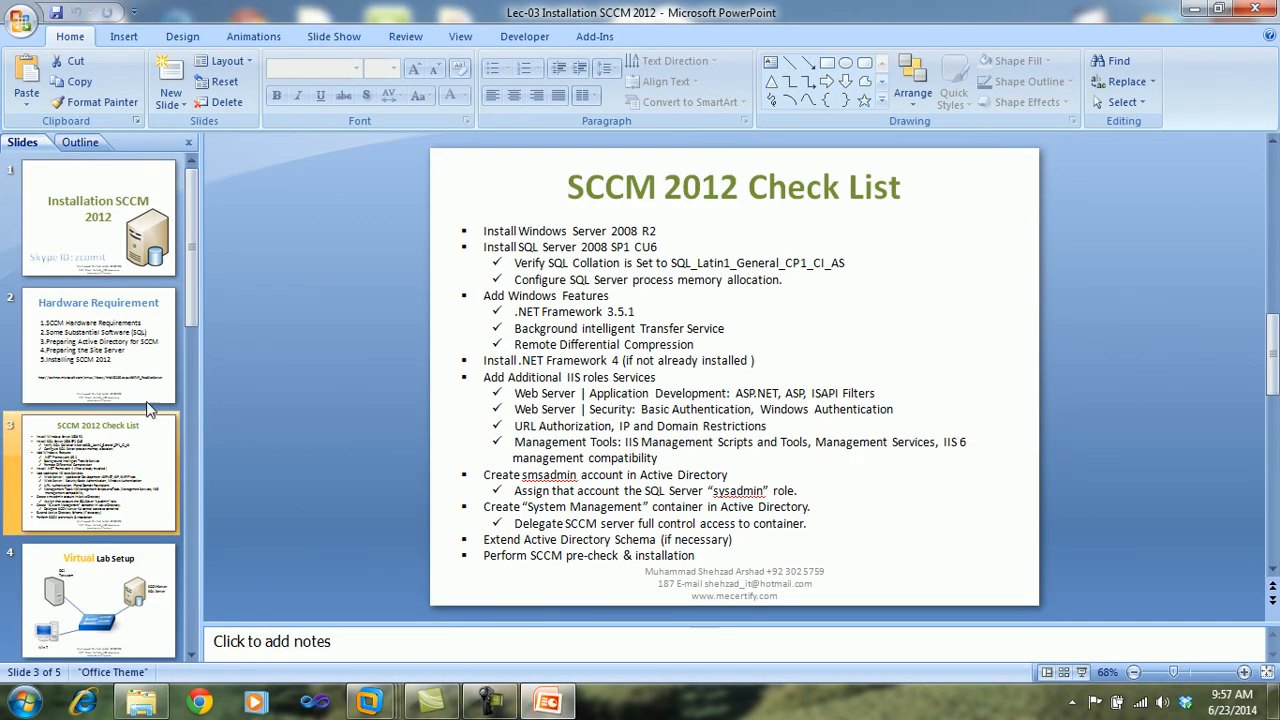
click(738, 540)
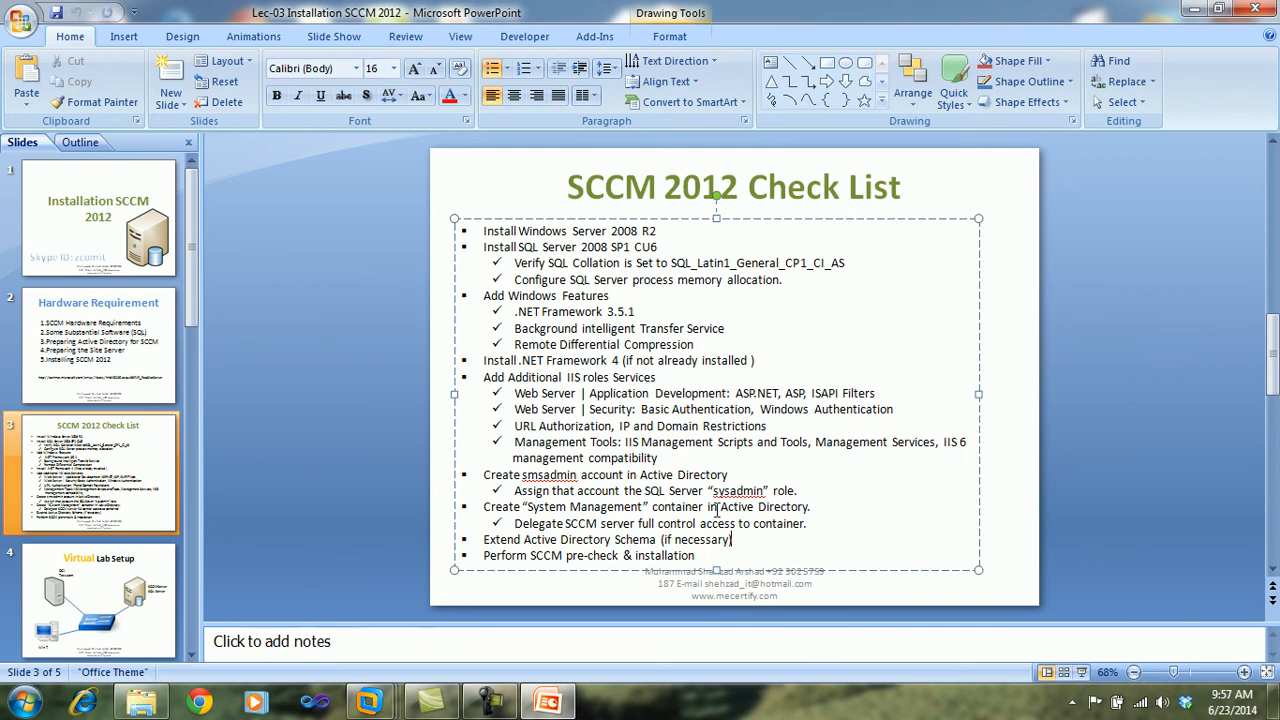
click(1255, 8)
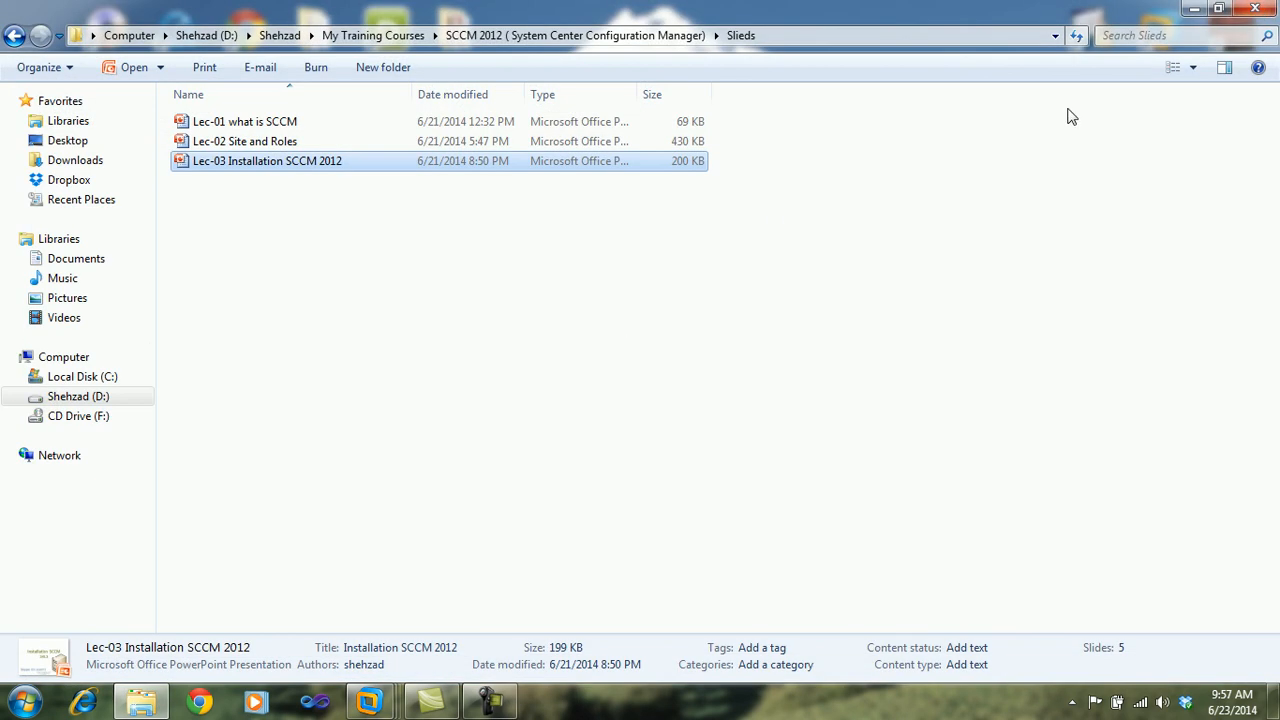
click(1255, 8)
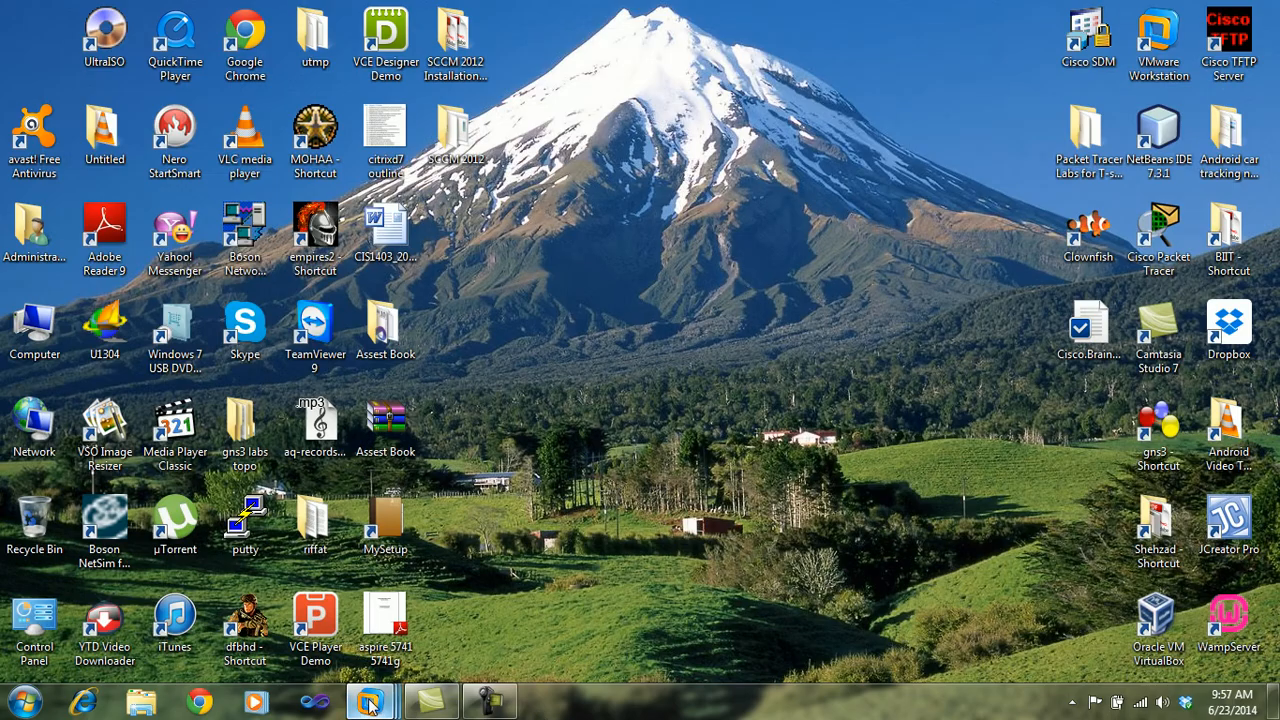
mouse_move(369, 704)
click(888, 580)
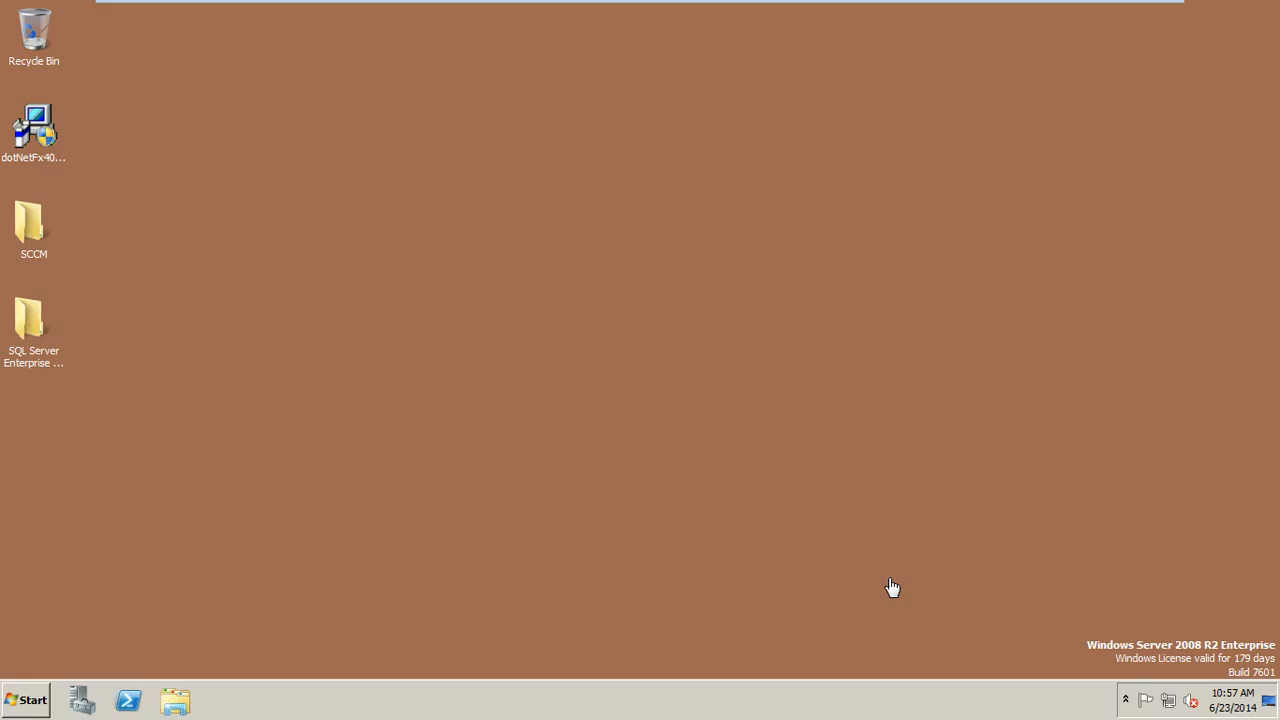
Step: Refresh the server's desktop, and check the contents of the SCCM folder
right_click(528, 265)
click(557, 305)
right_click(429, 233)
click(452, 278)
double_click(34, 220)
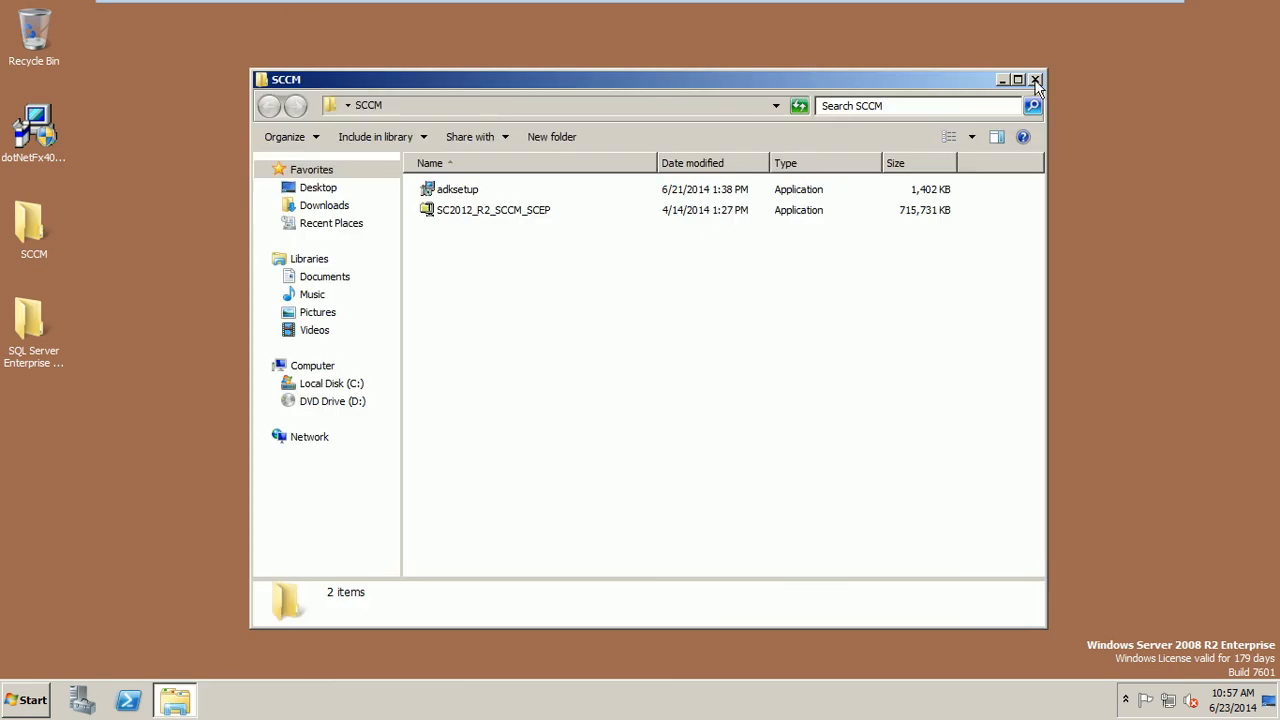
click(1036, 79)
Step: Launch the splash application from C:\SC2012_R2_SCCM_SCEP, and close the folder window
click(8, 706)
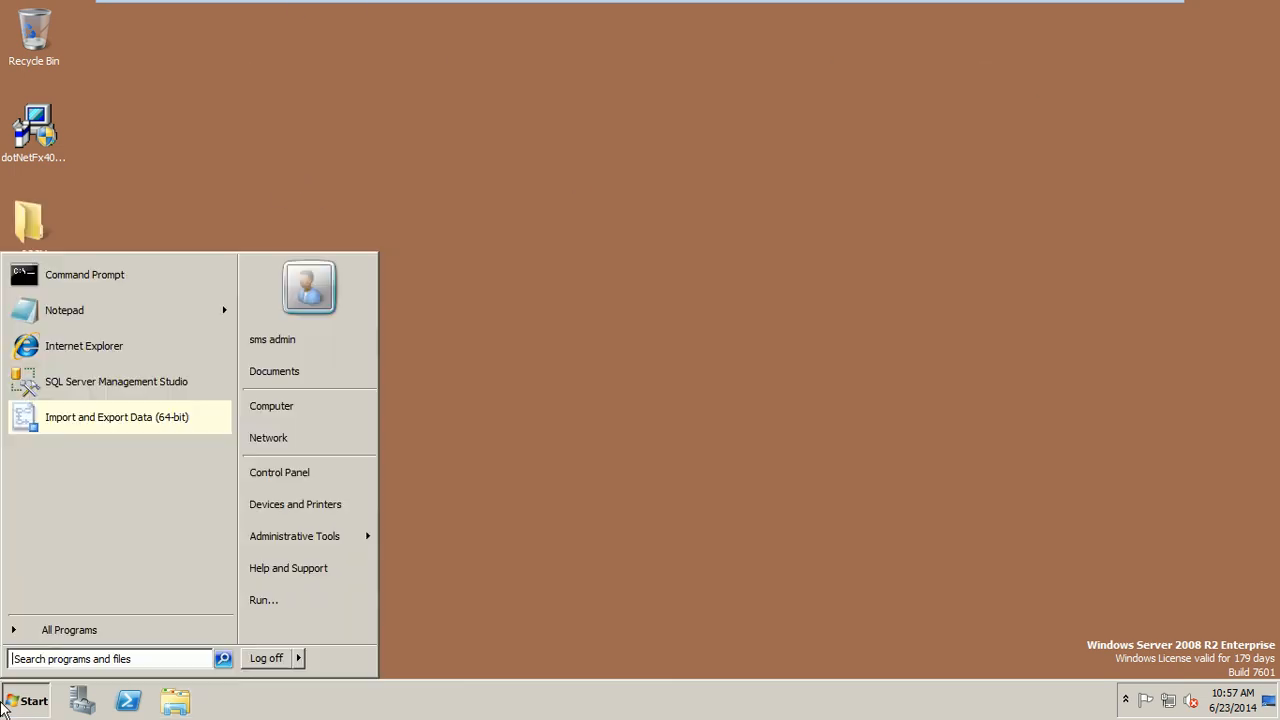
click(317, 417)
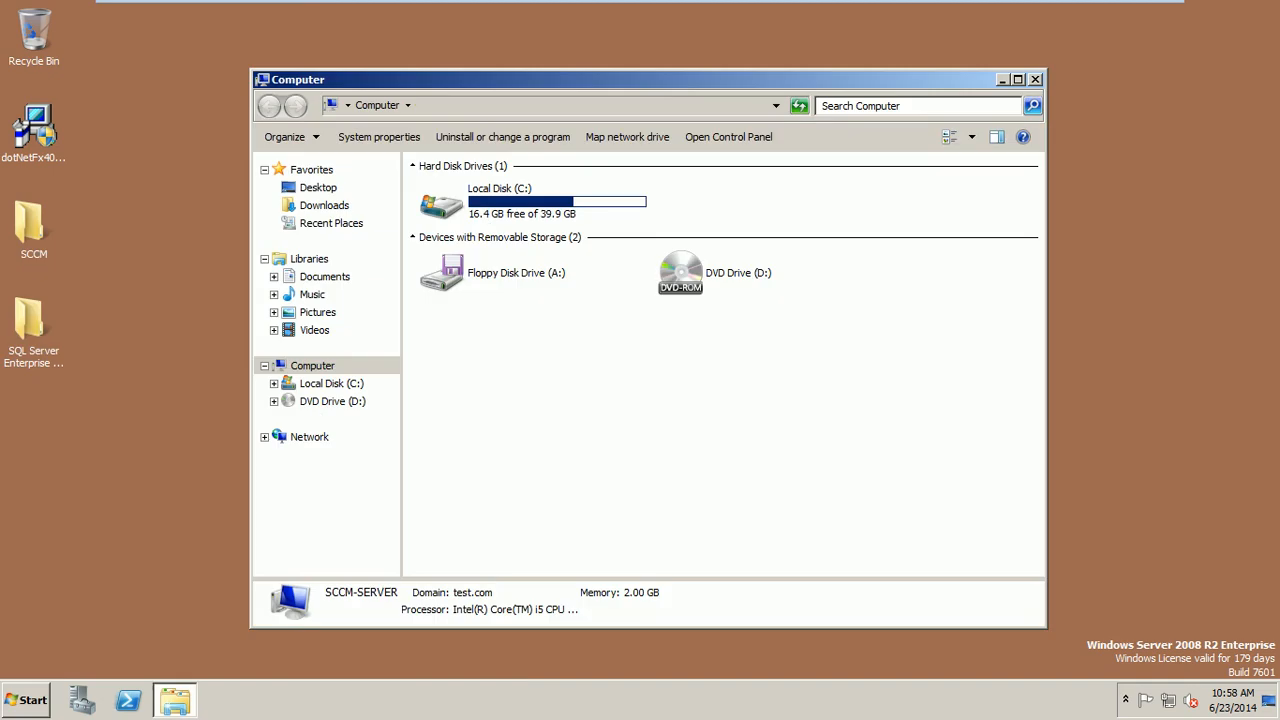
double_click(530, 211)
double_click(463, 273)
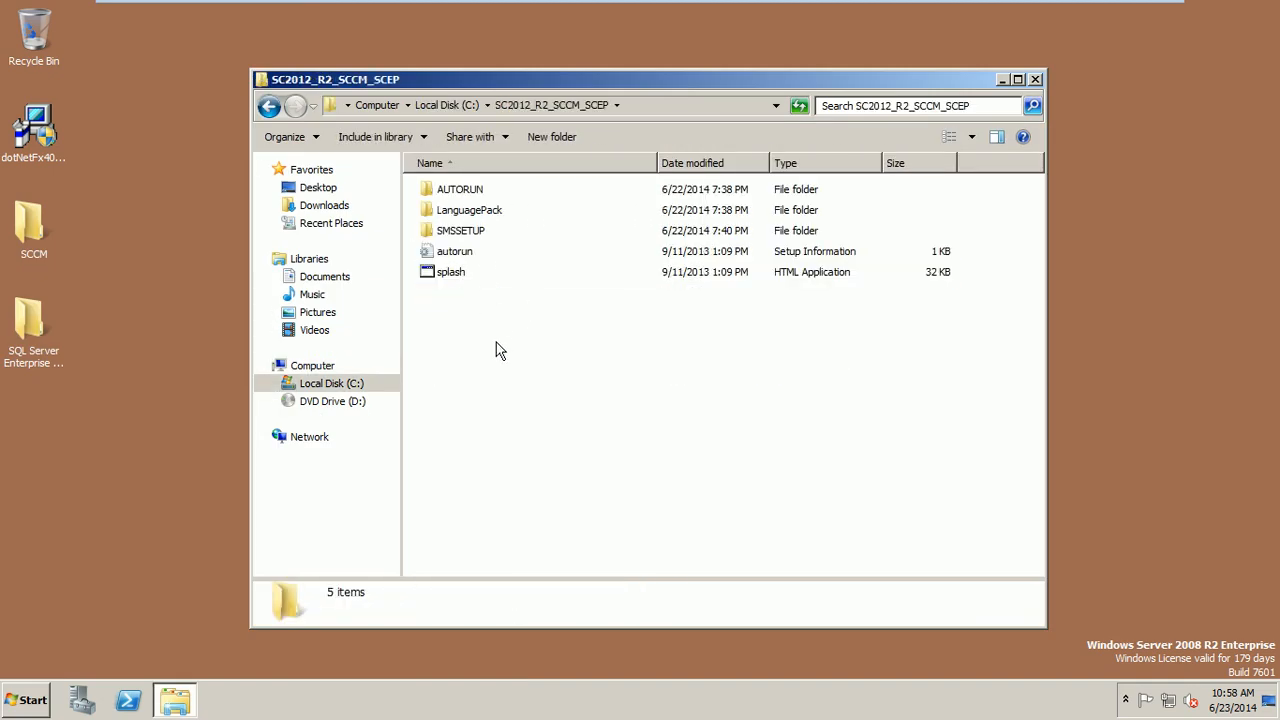
click(447, 274)
double_click(447, 274)
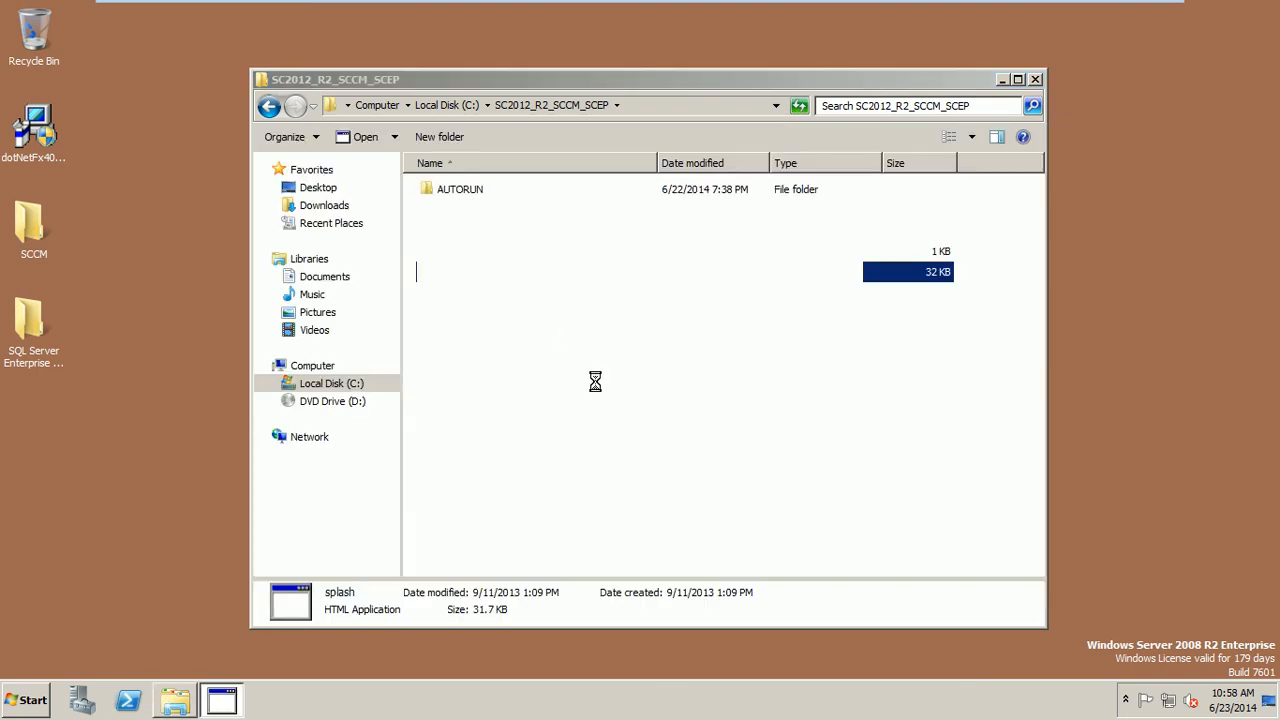
click(1036, 79)
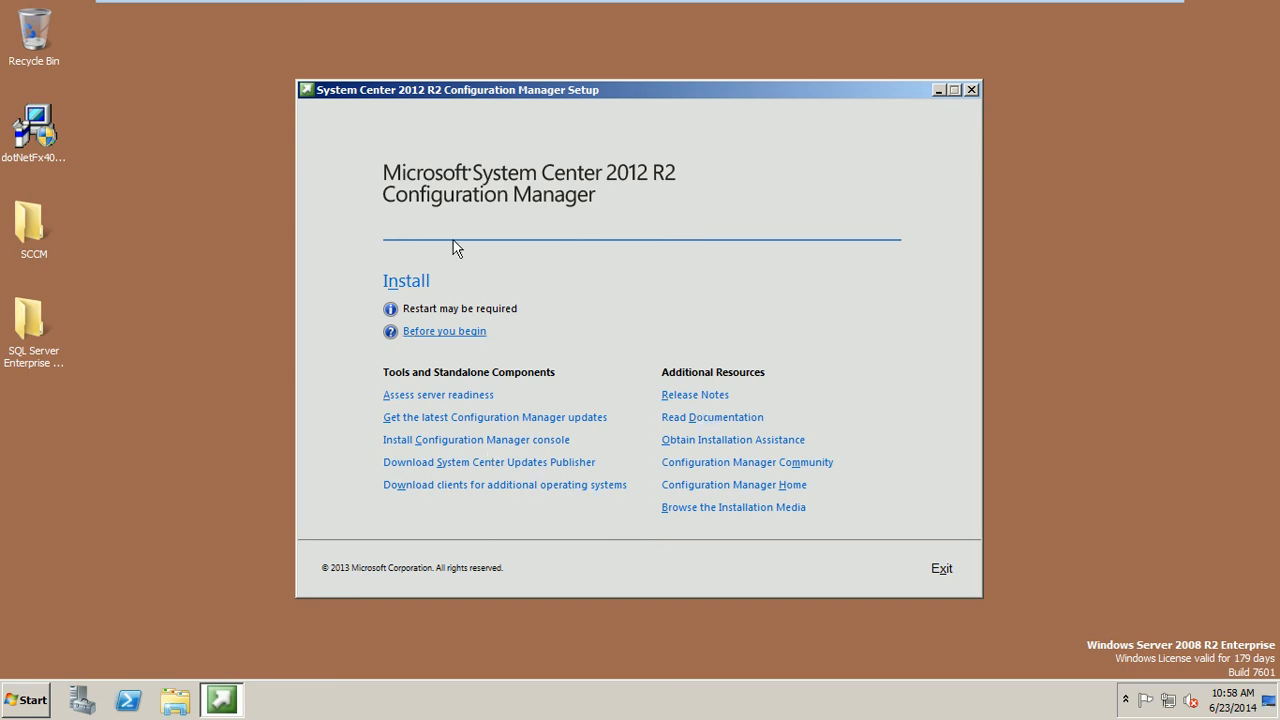
Step: Start the Configuration Manager installation and choose a primary site with typical stand-alone installation options, confirming the prompt
click(420, 283)
click(700, 364)
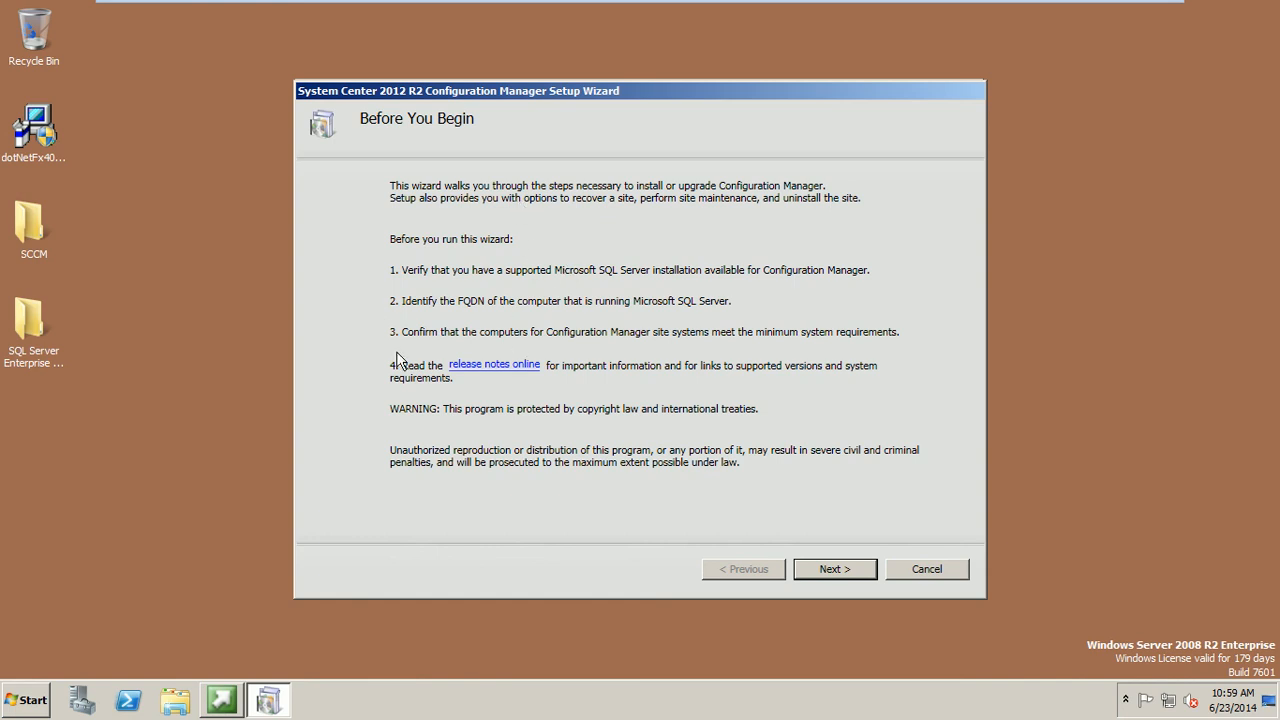
click(837, 573)
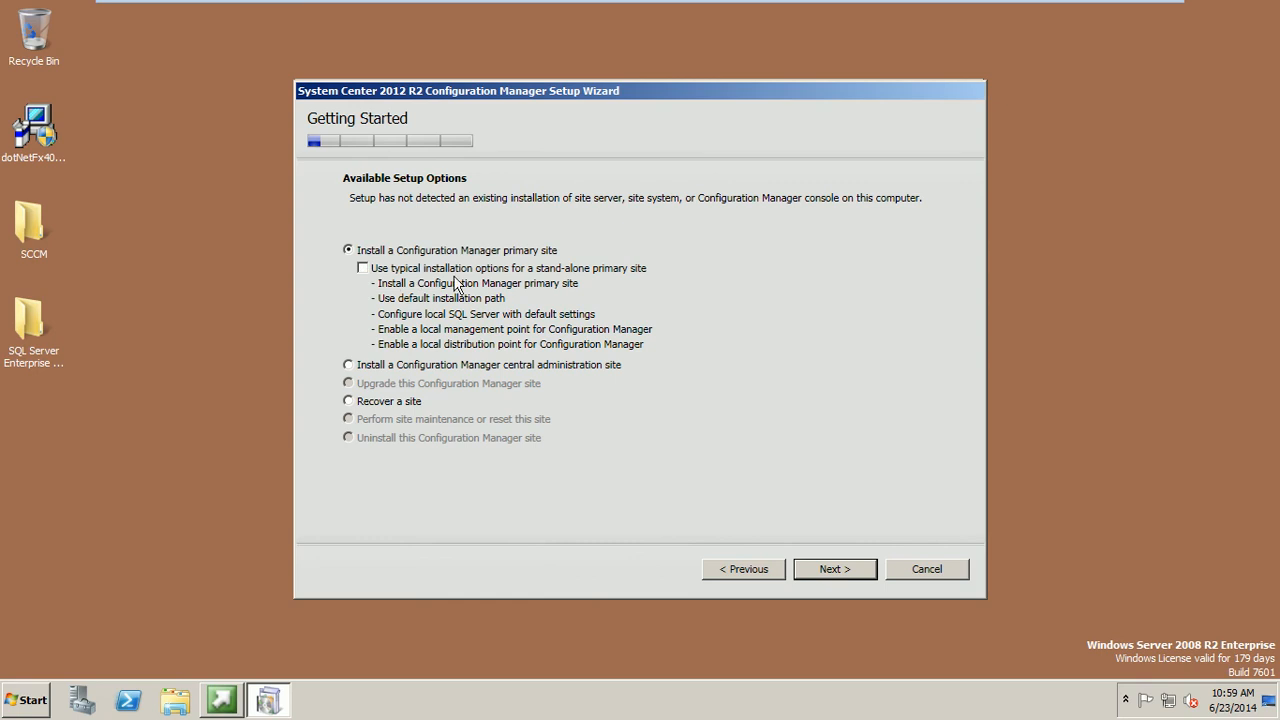
click(363, 269)
click(832, 572)
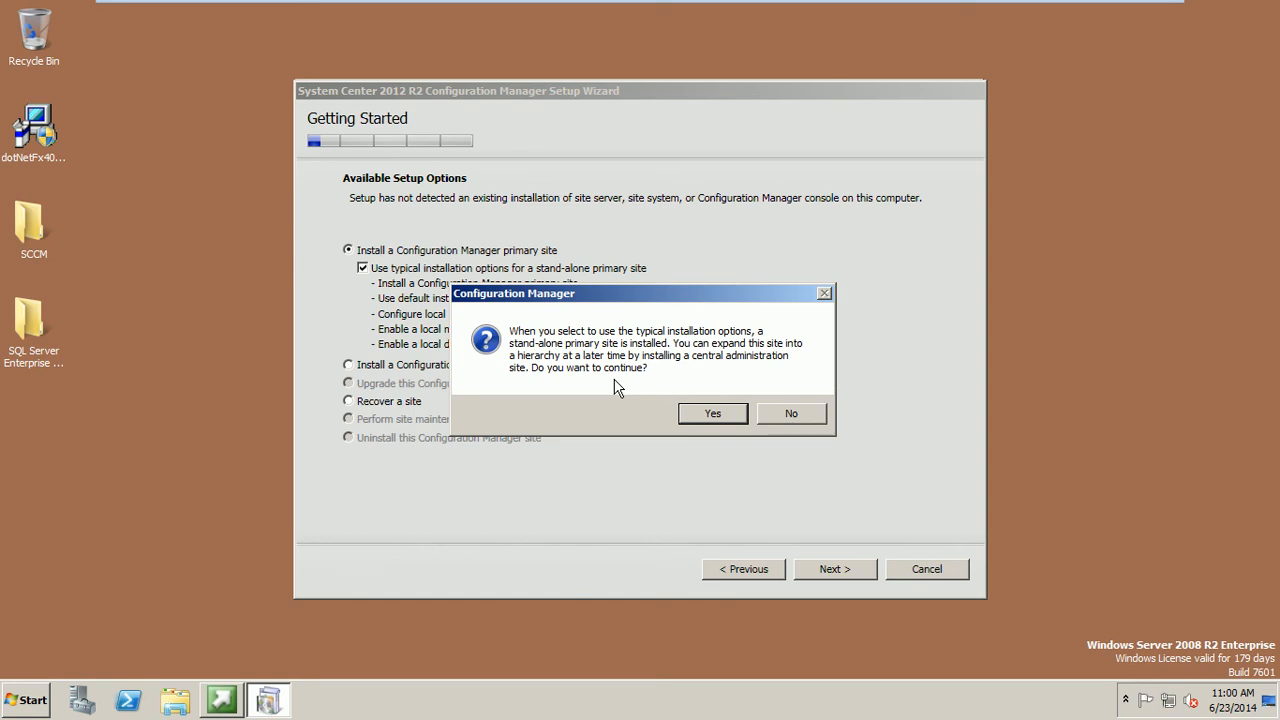
click(700, 418)
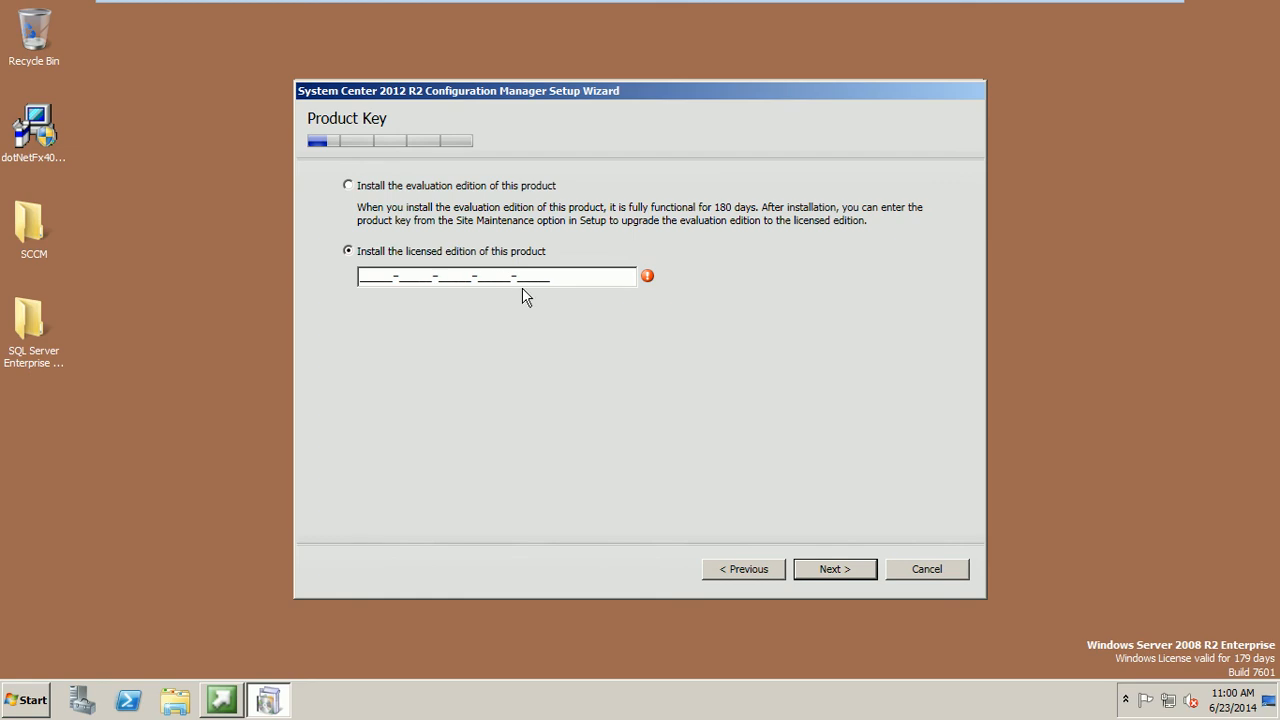
Step: Choose the evaluation edition, and accept the Microsoft software license terms and the Silverlight 5 license terms with automatic updates
click(391, 190)
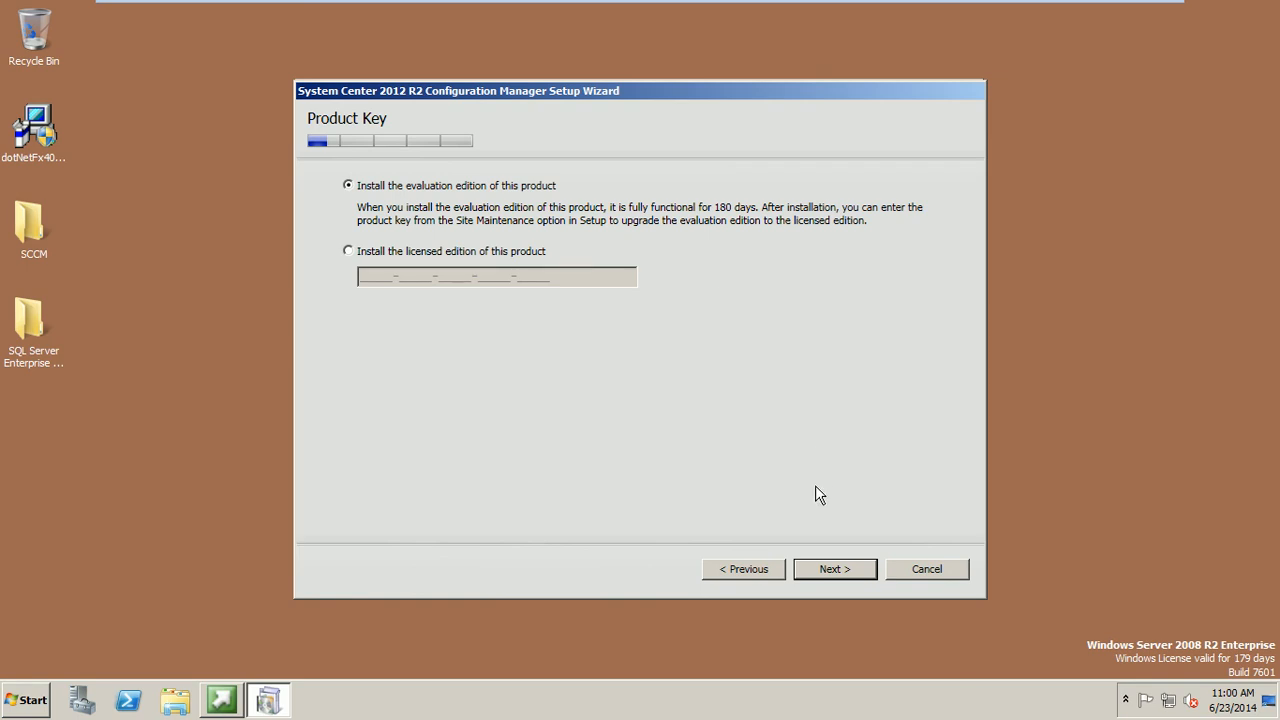
click(838, 578)
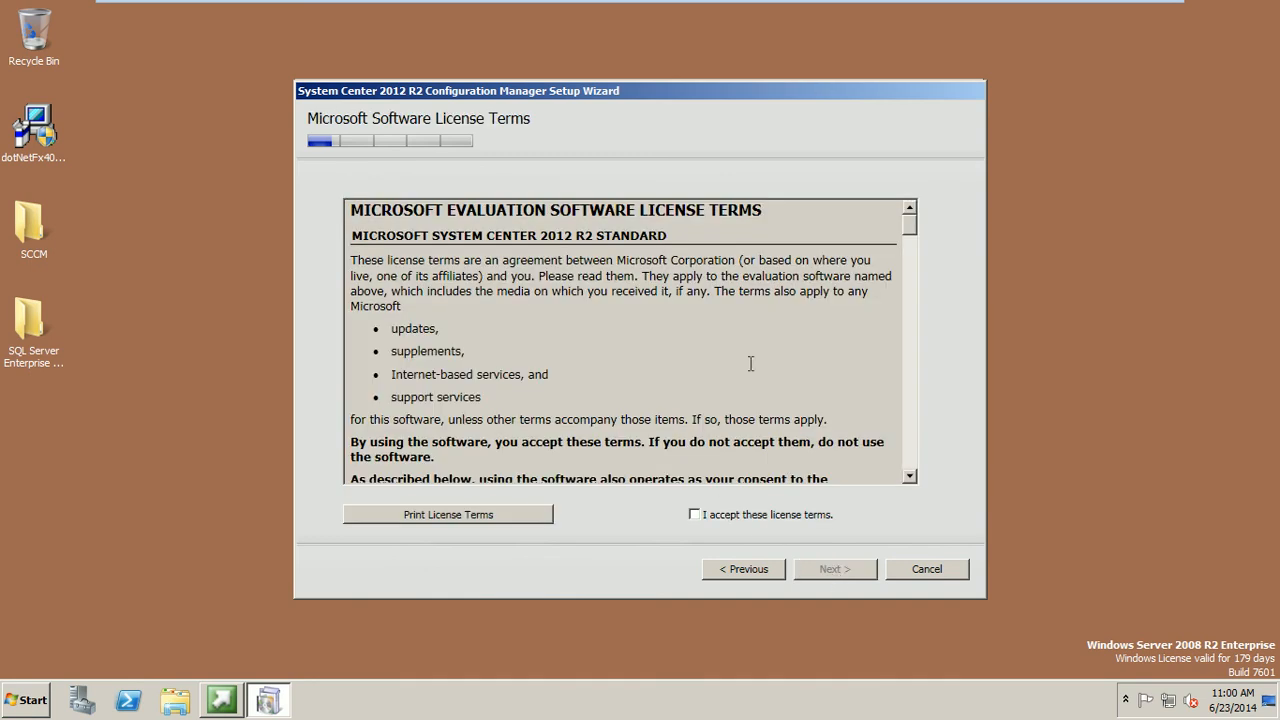
click(740, 515)
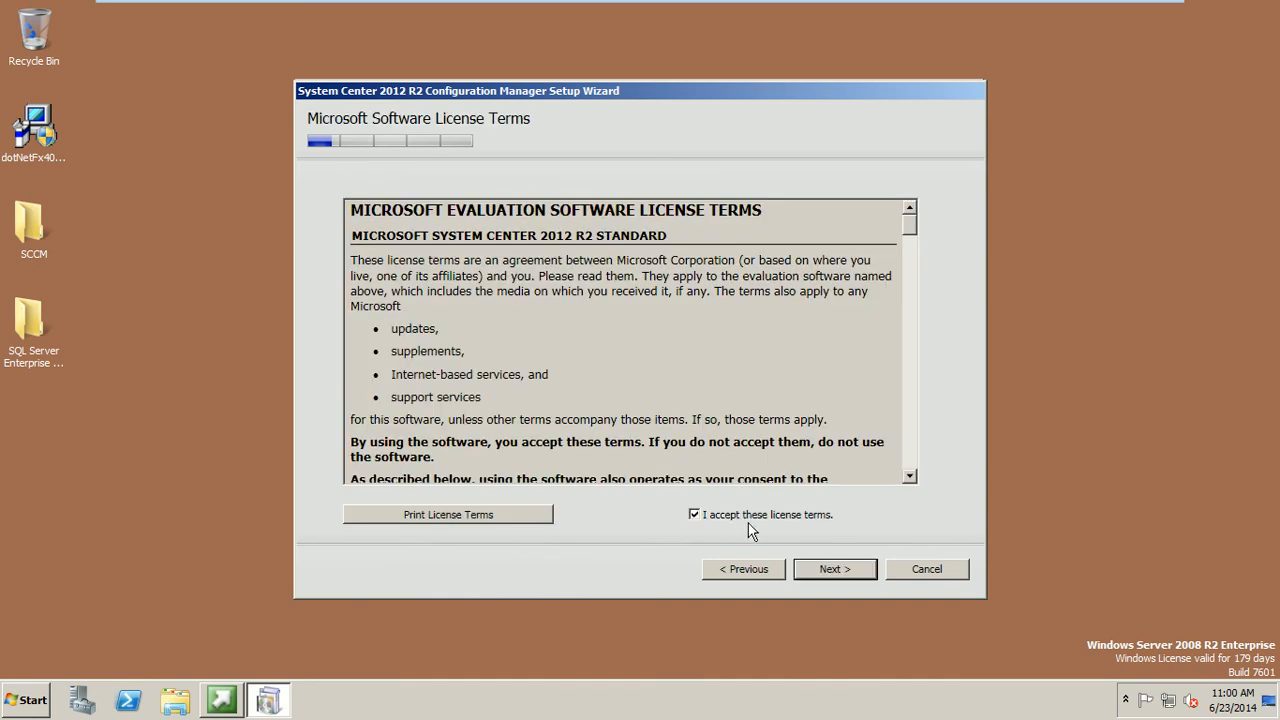
click(833, 569)
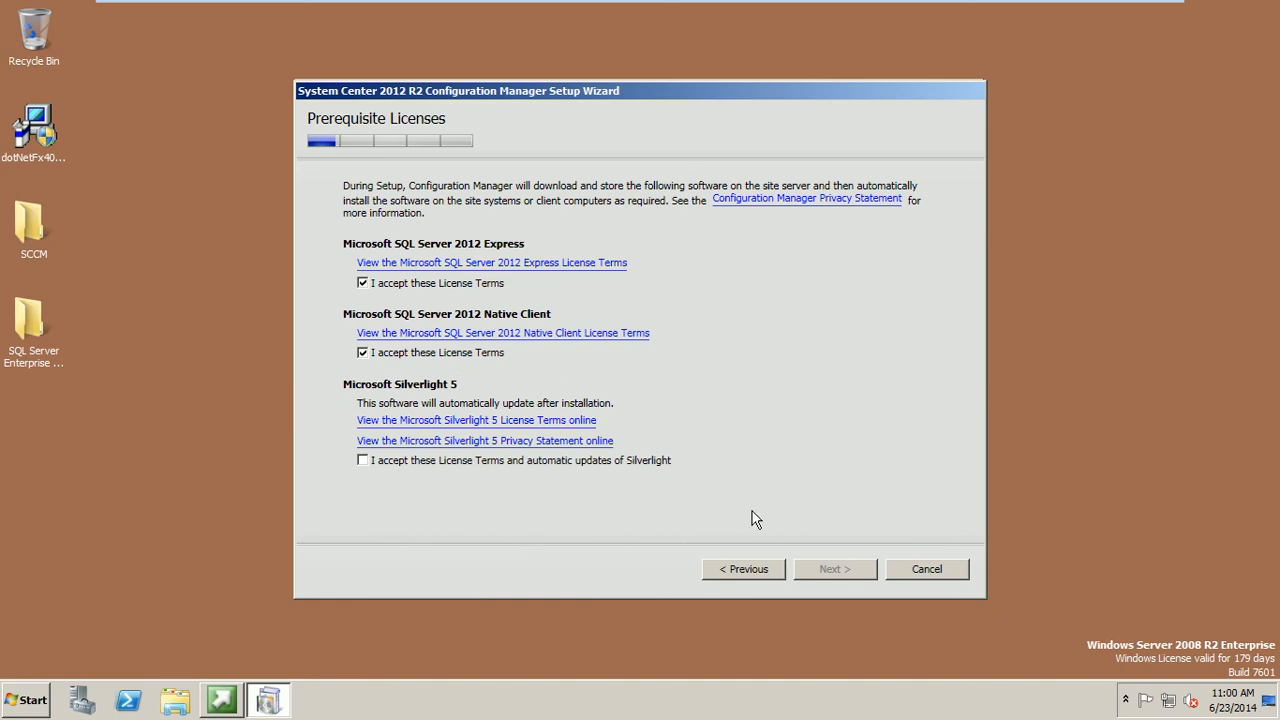
click(533, 469)
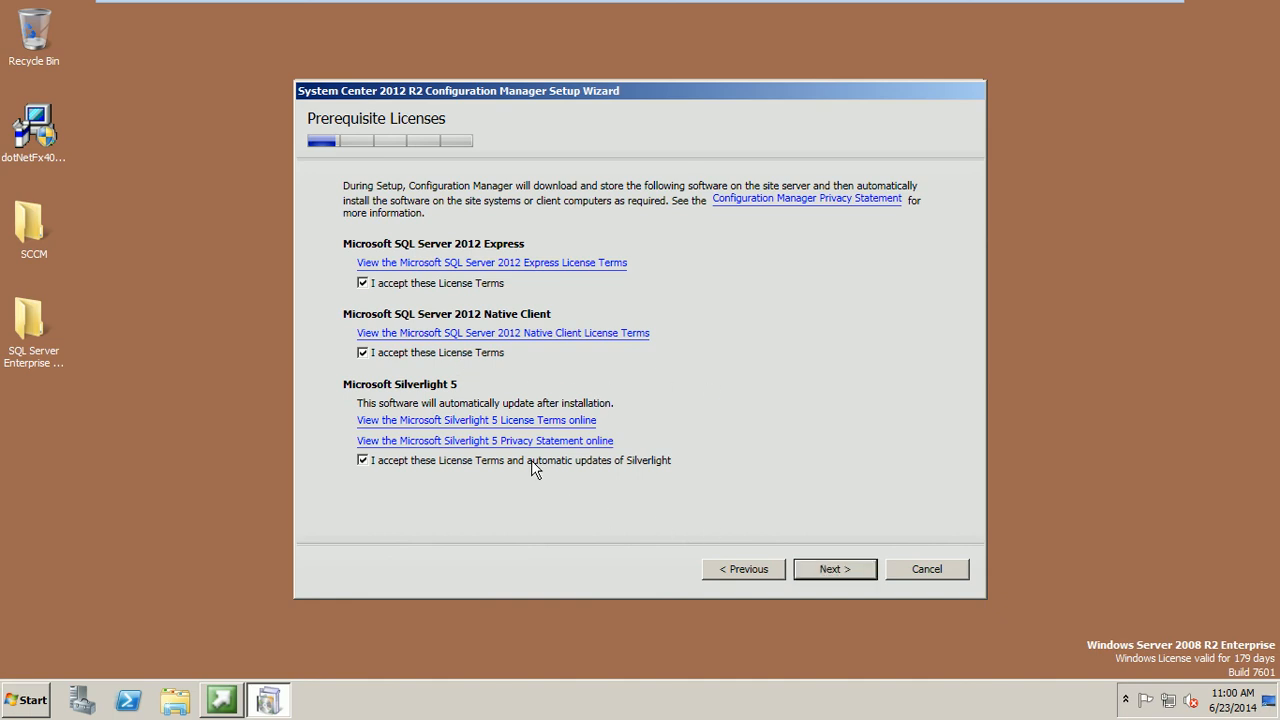
click(815, 571)
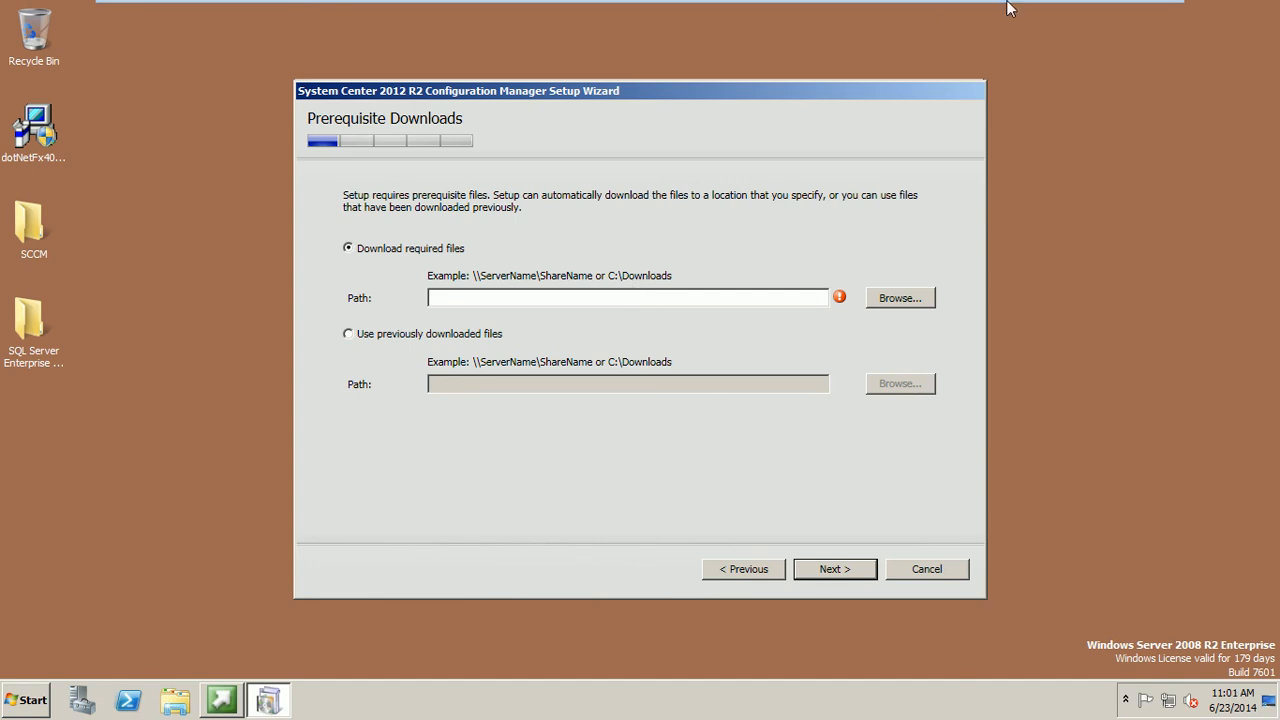
mouse_move(1008, 5)
mouse_move(1072, 3)
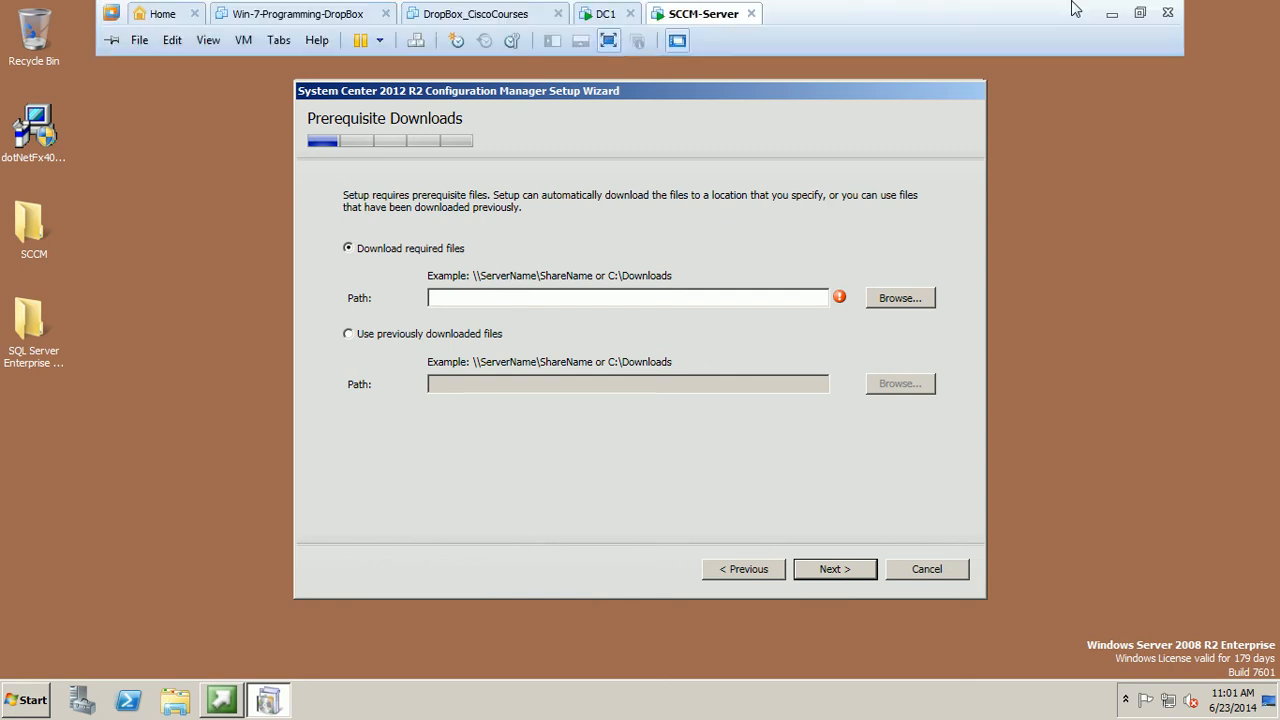
click(608, 40)
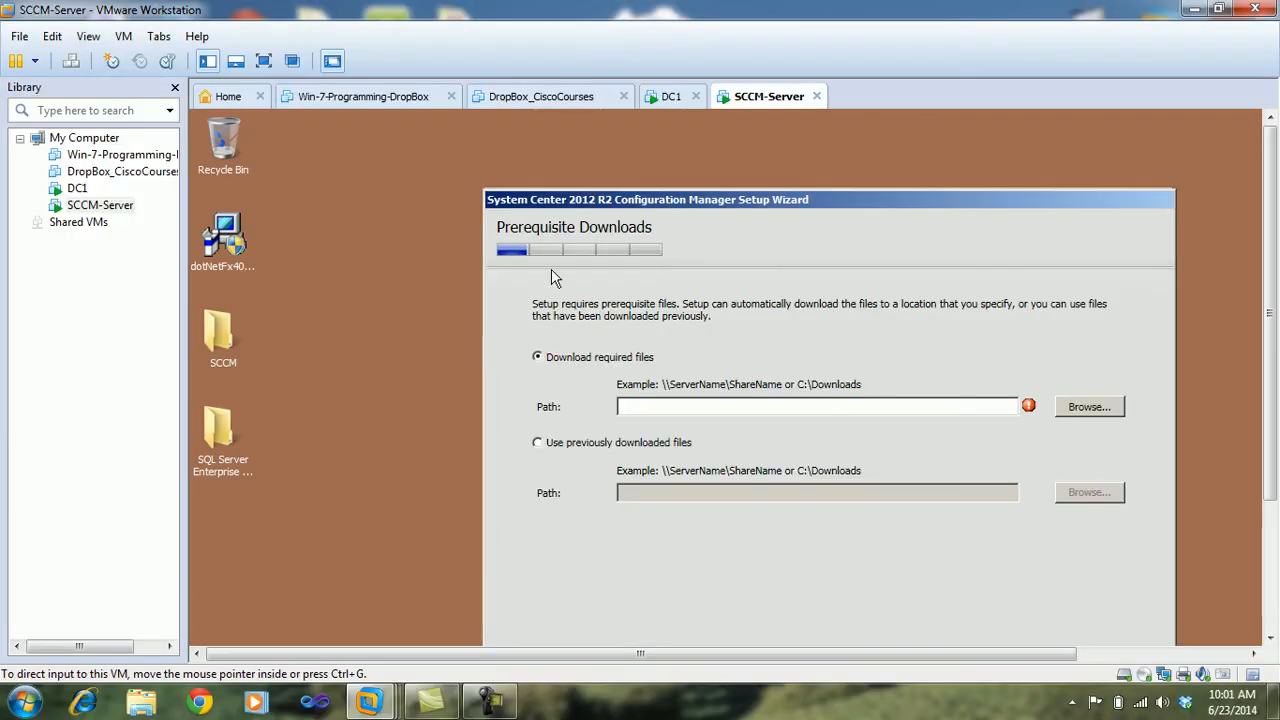
scroll(1275, 188, down, 2)
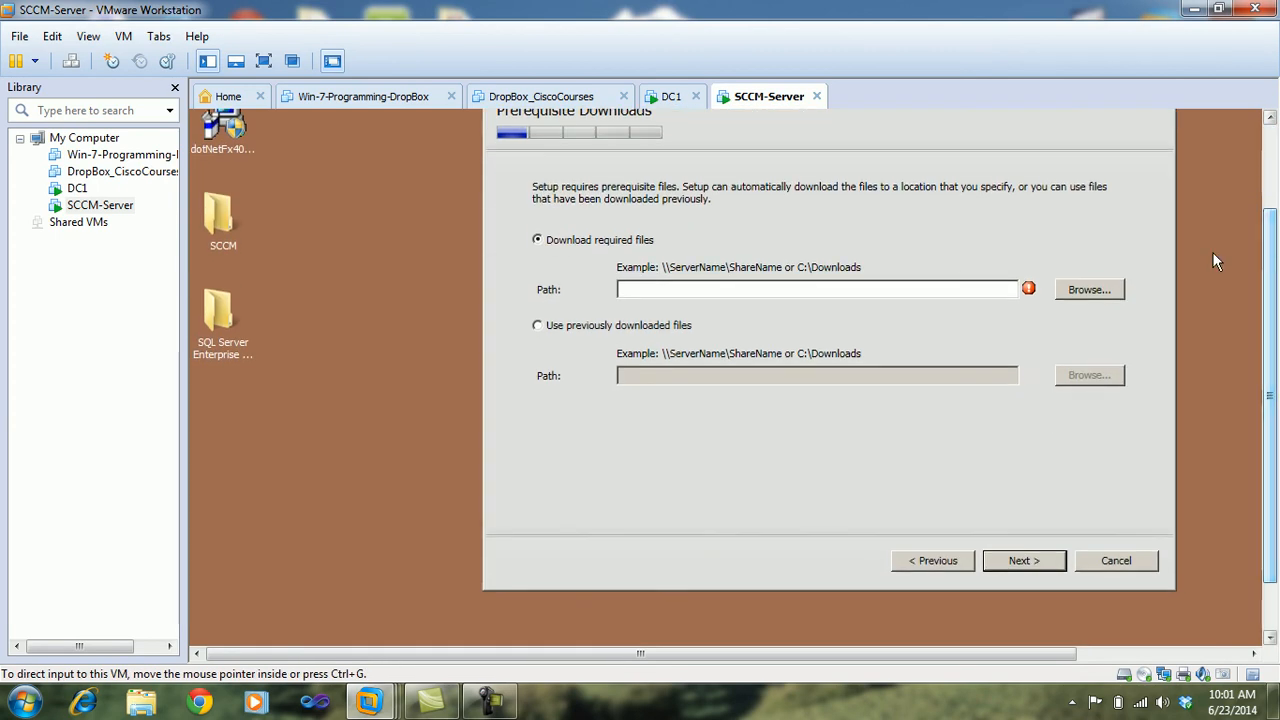
scroll(1273, 230, up, 1)
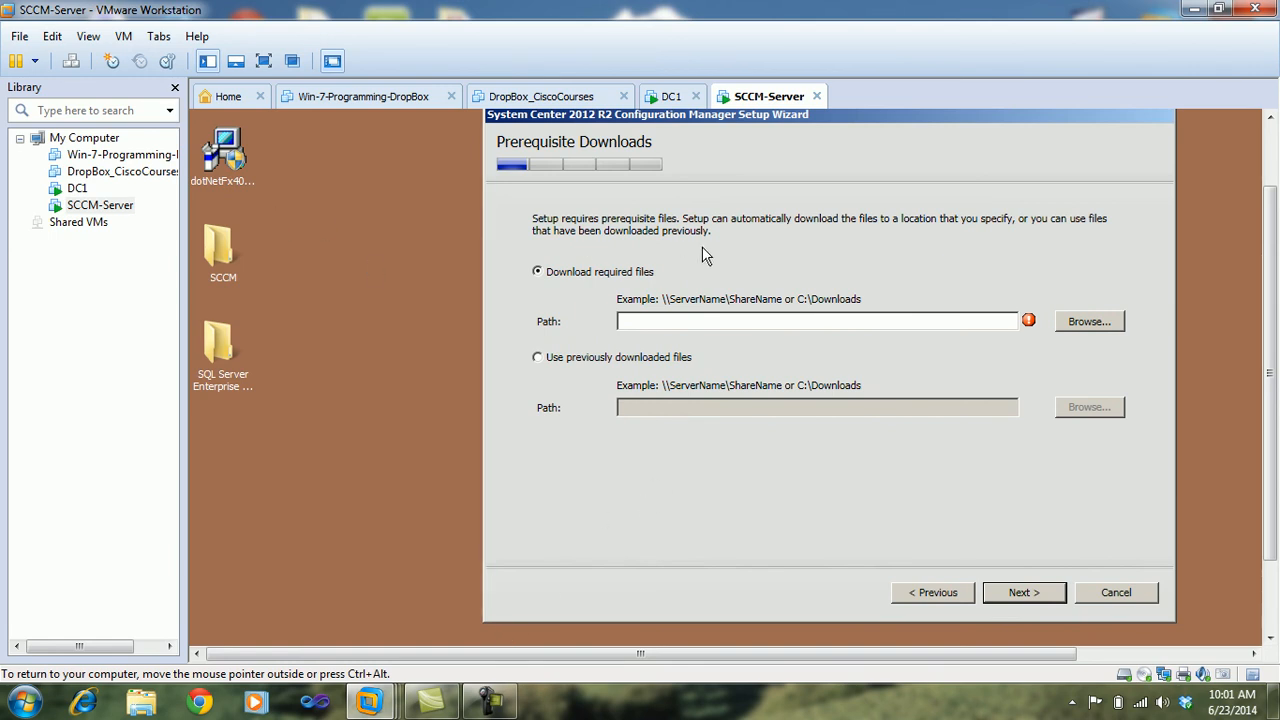
click(491, 700)
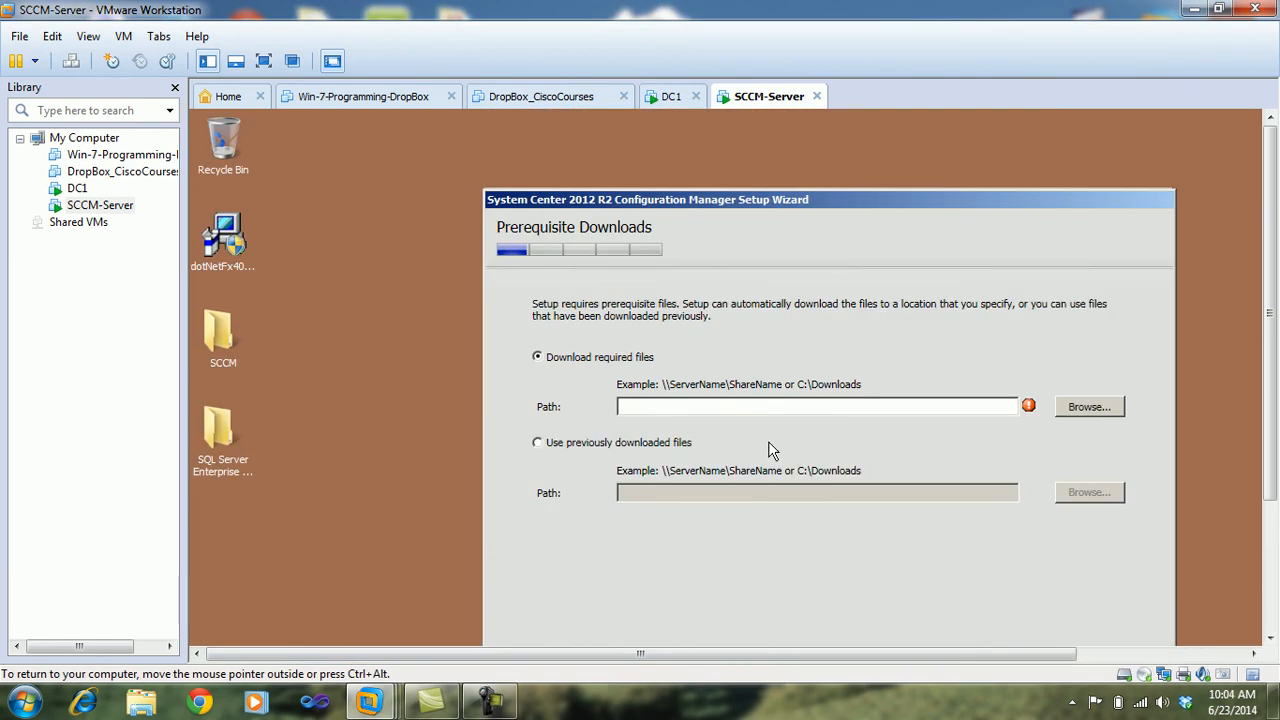
click(264, 61)
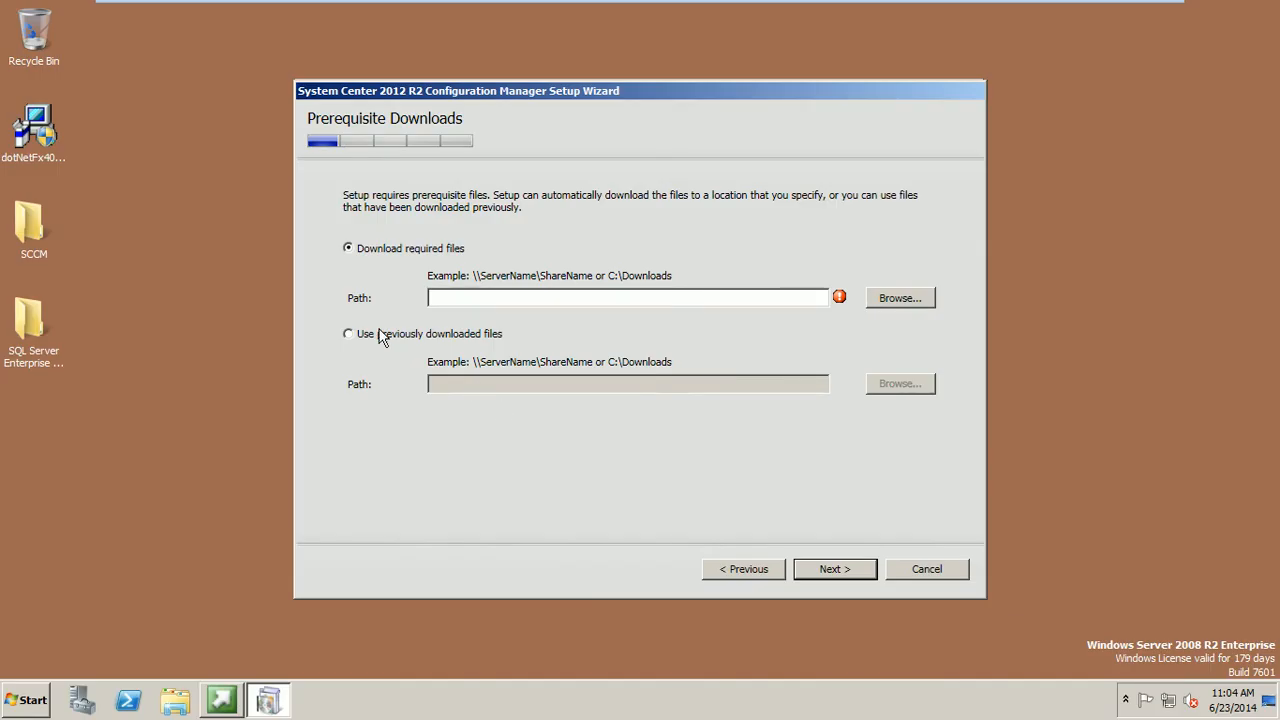
Step: Create a folder named Download on the server's Local Disk (C:), and close the folder window
click(33, 699)
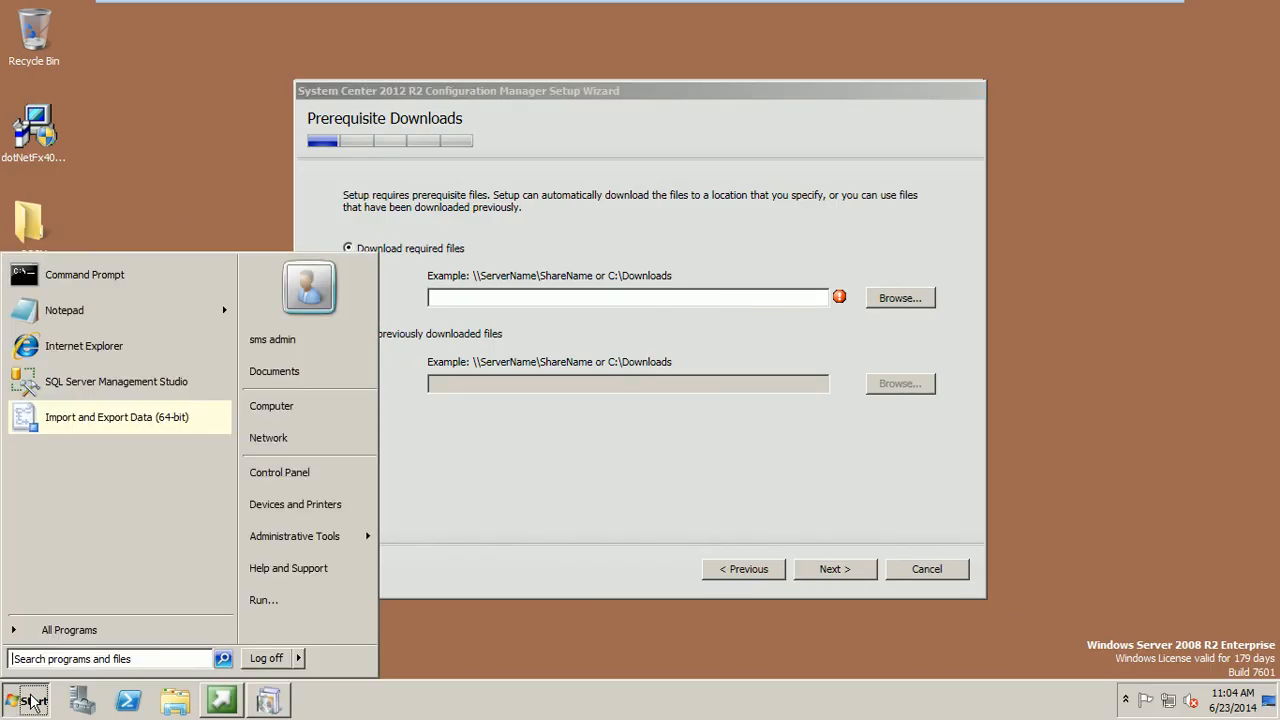
click(268, 406)
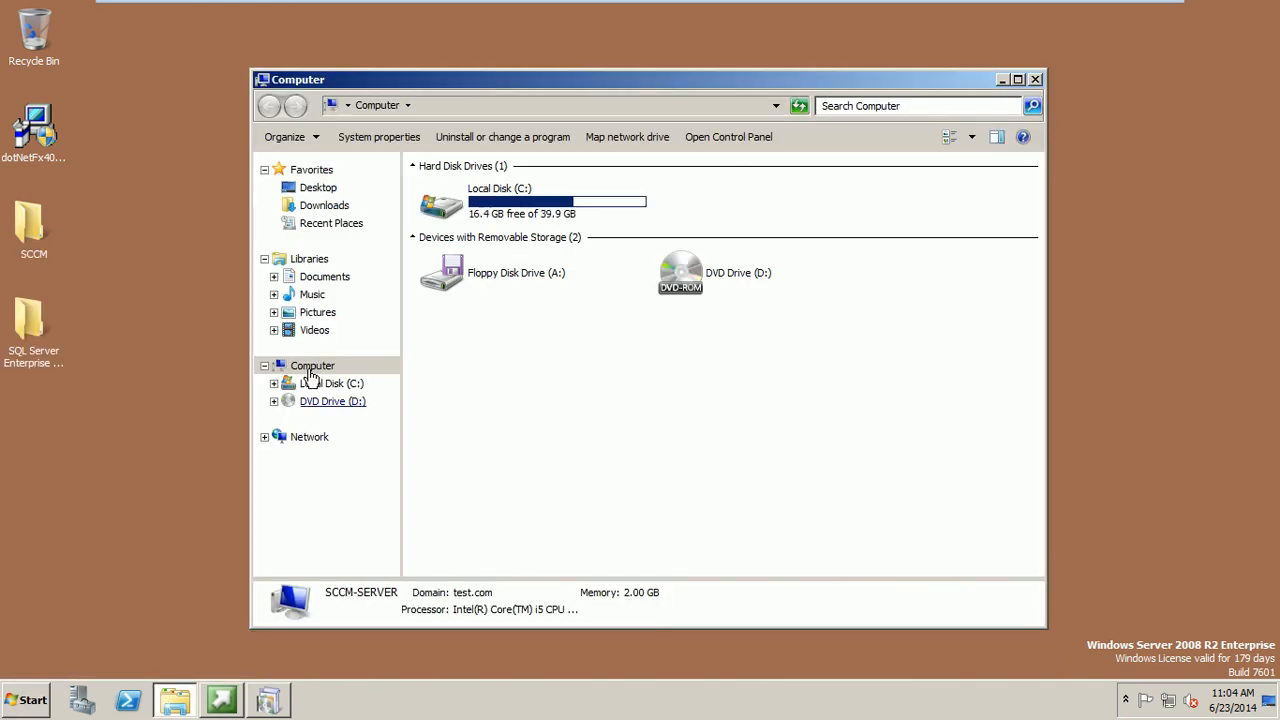
double_click(481, 219)
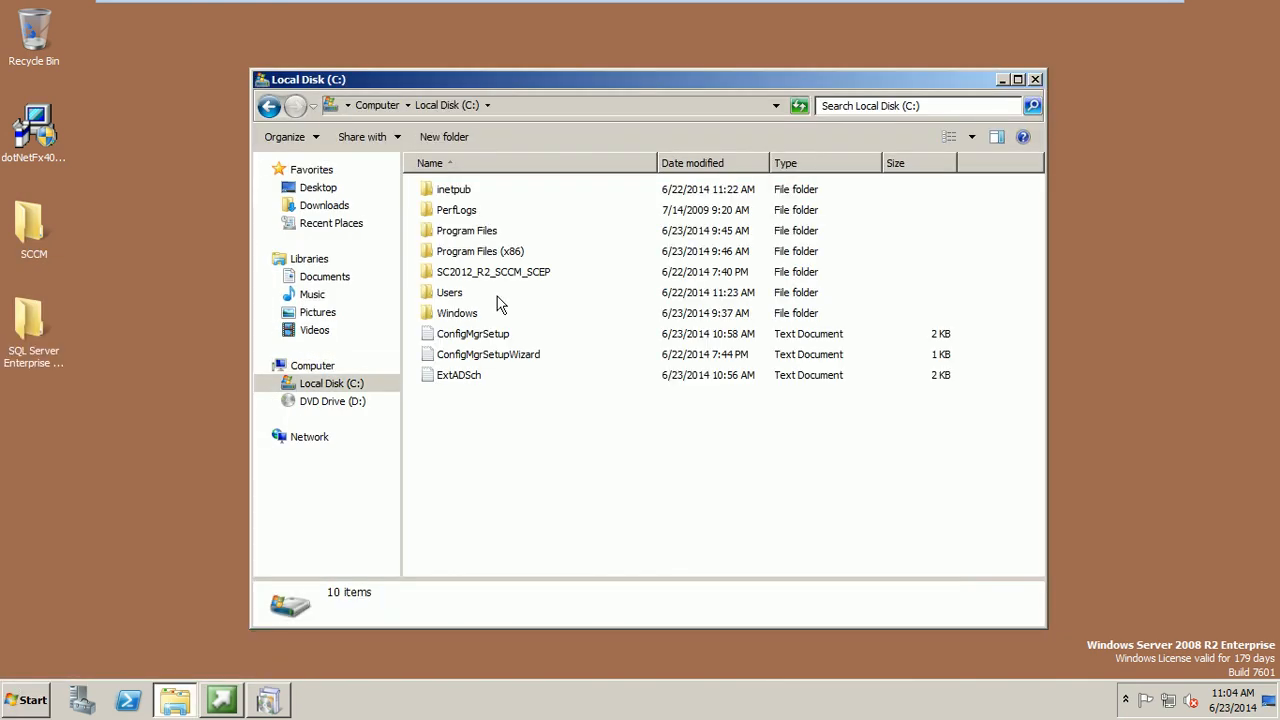
click(443, 136)
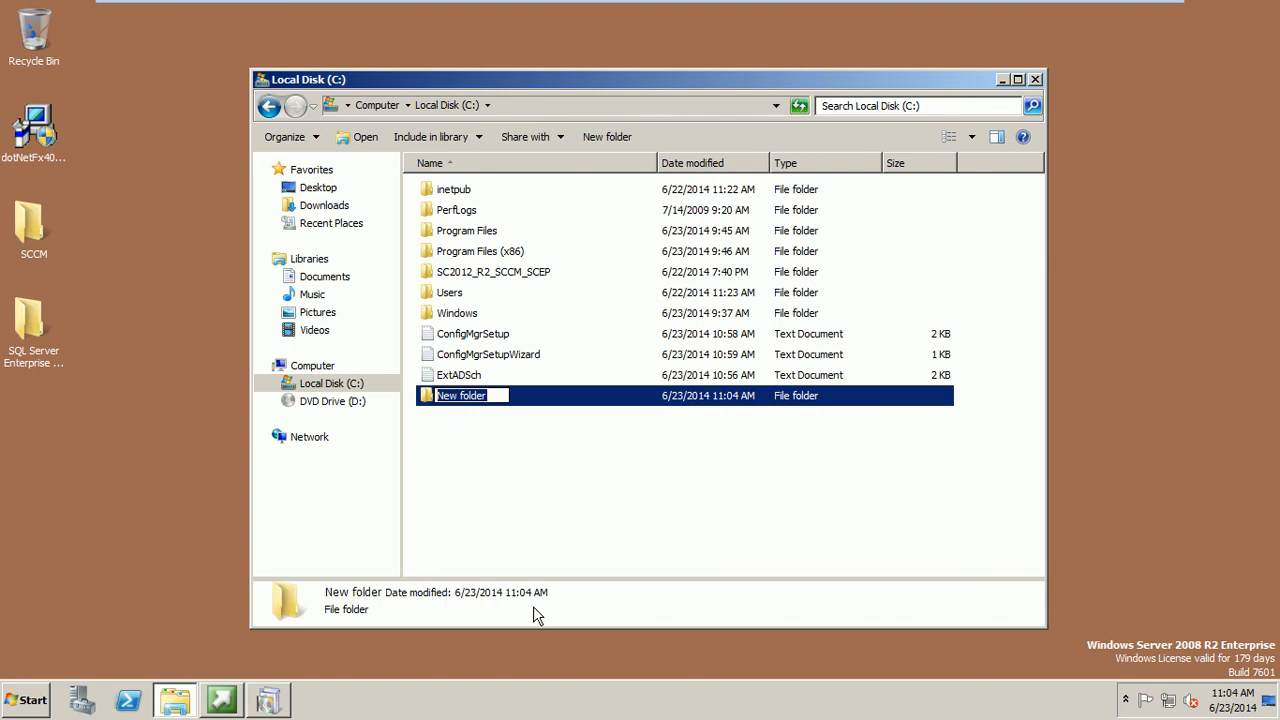
text(D)
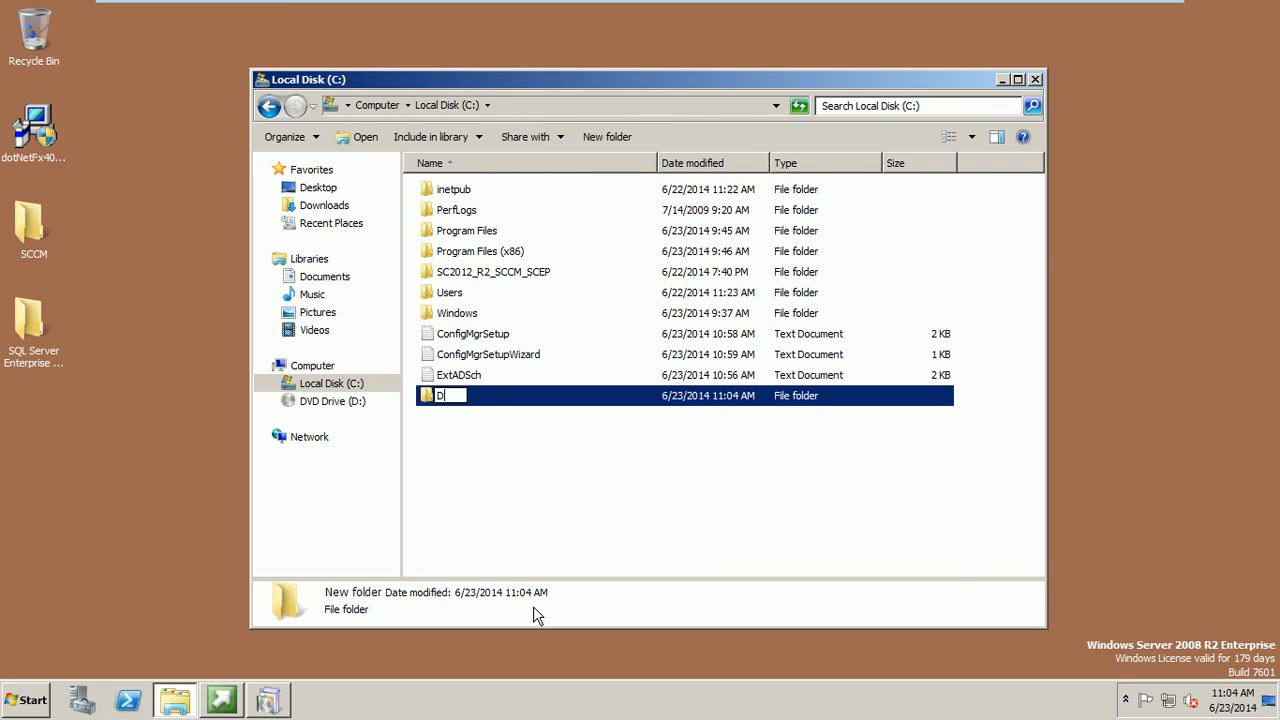
text(ownload)
click(527, 514)
click(459, 396)
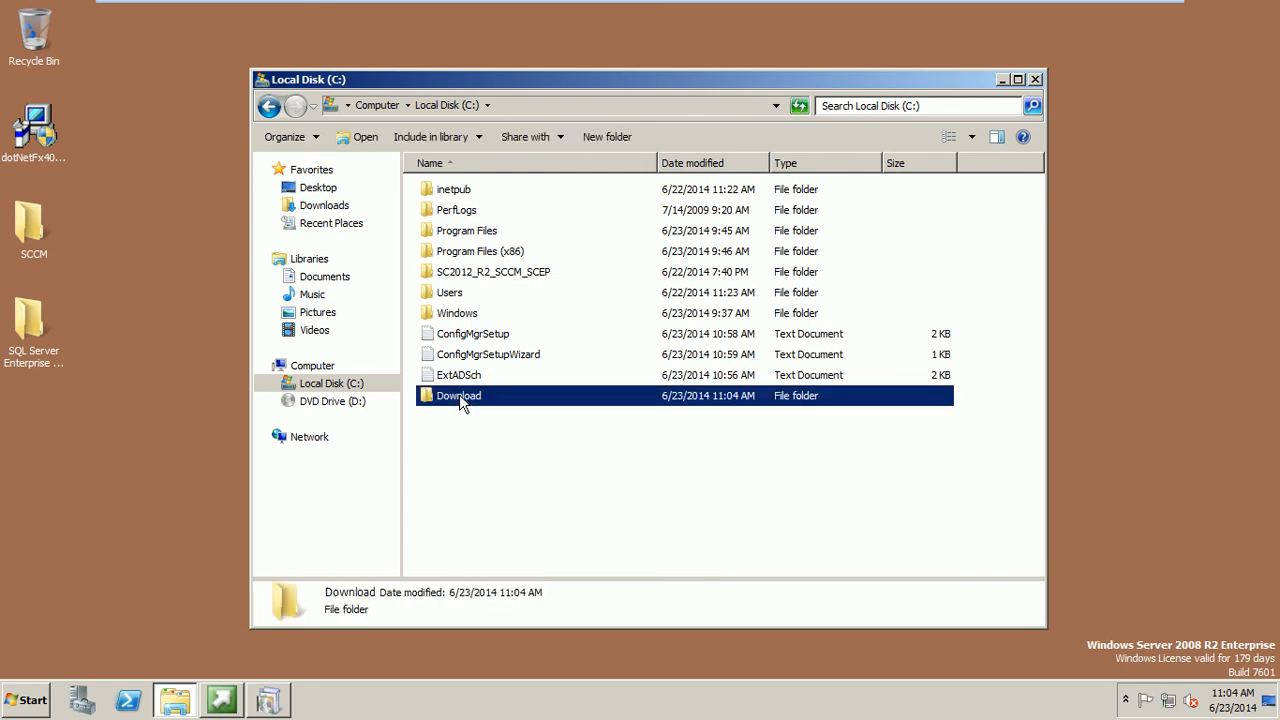
click(1035, 79)
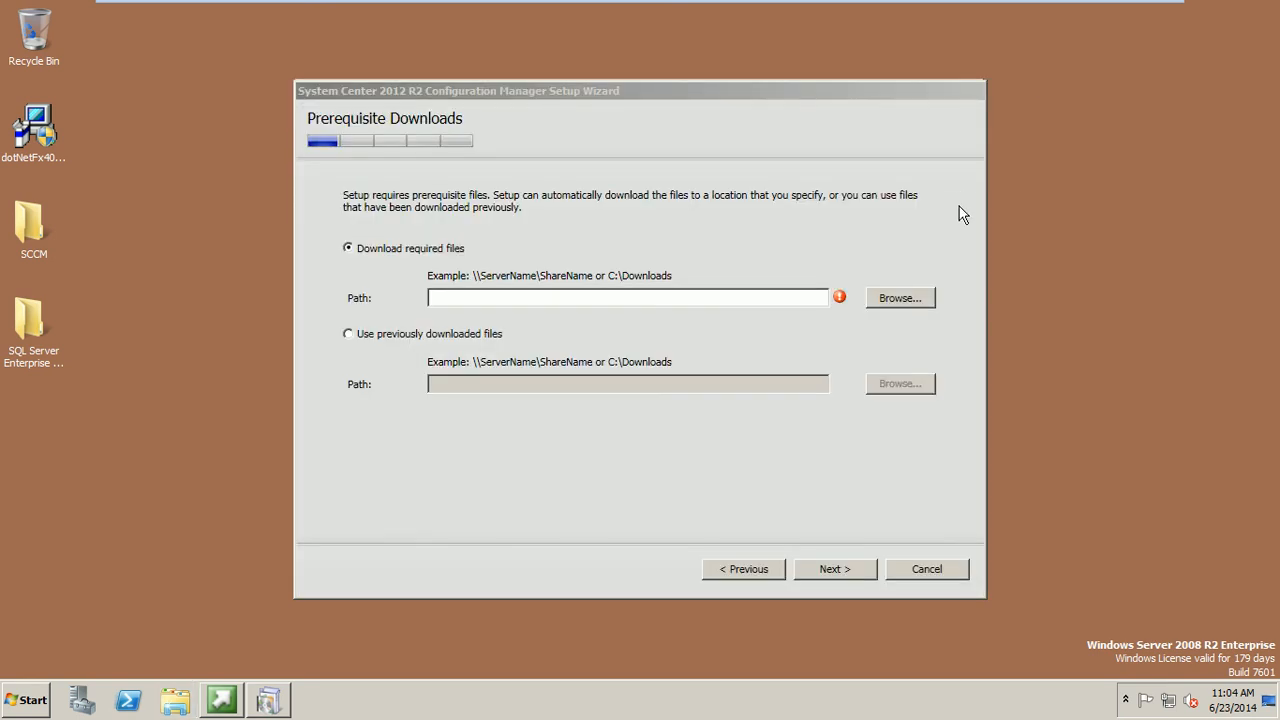
Step: Set C:\Download as the path for the required prerequisite files, and start downloading them
click(889, 304)
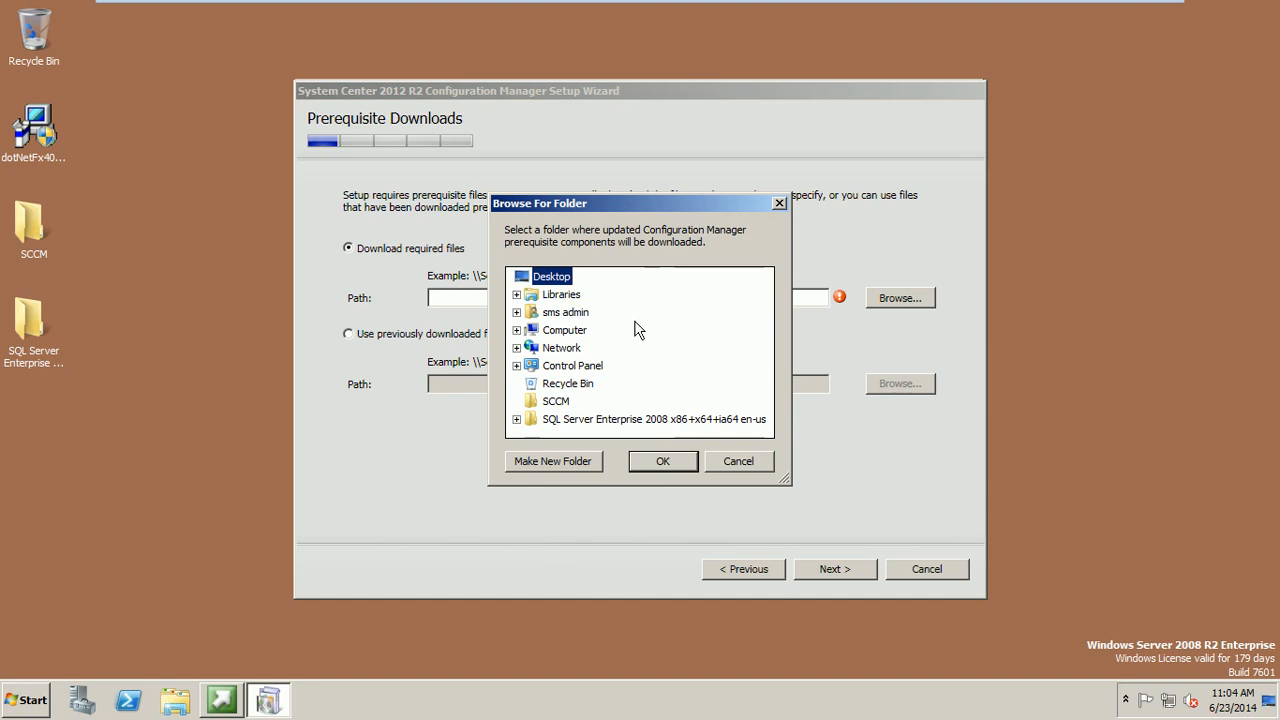
click(516, 330)
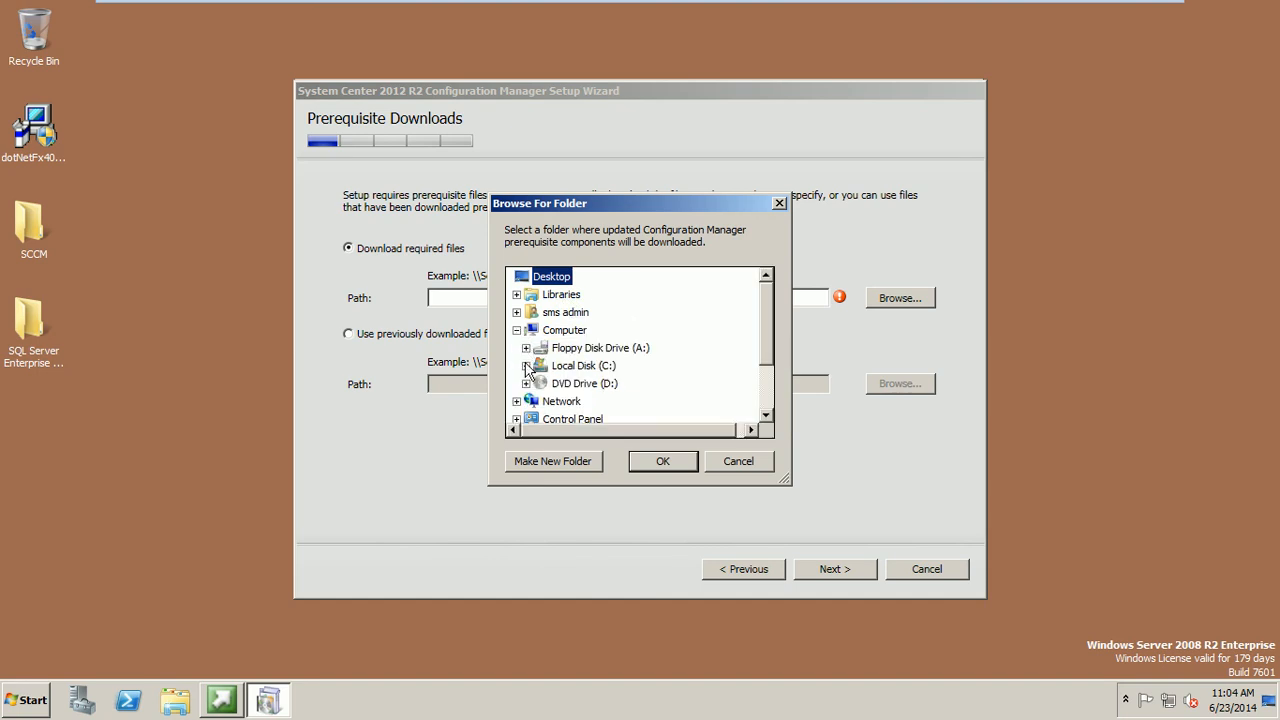
click(526, 366)
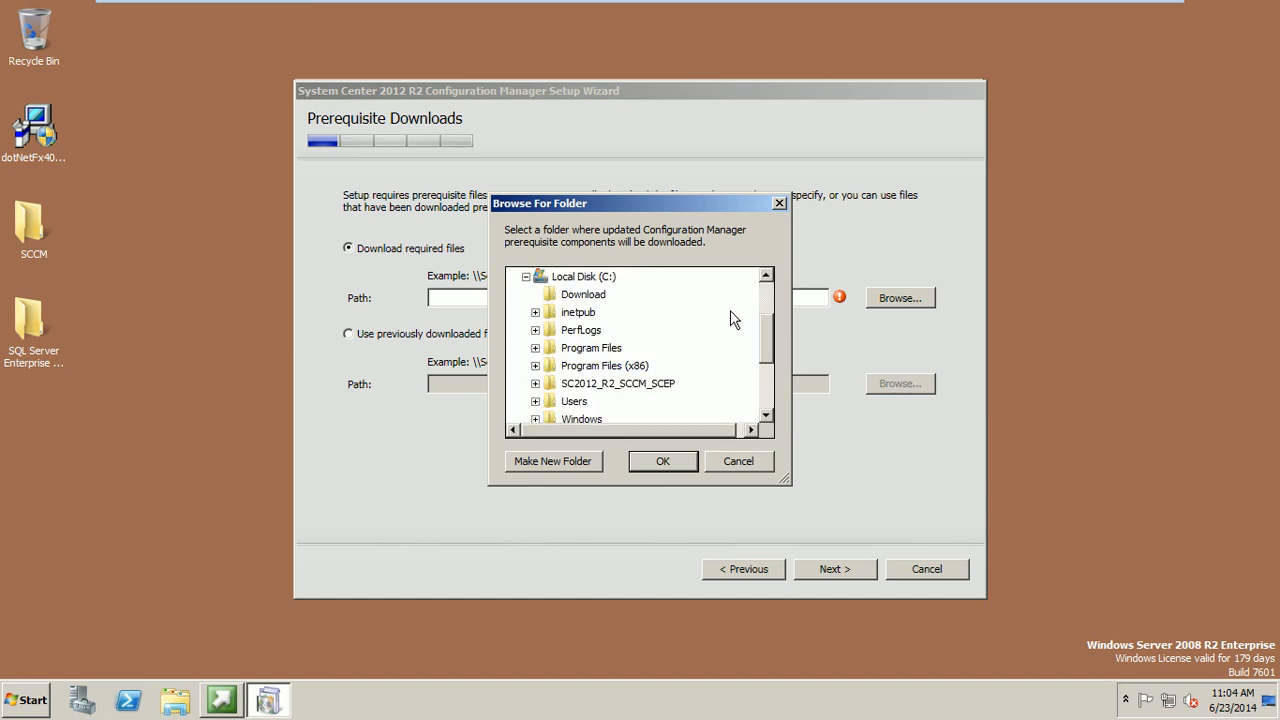
click(584, 295)
click(663, 461)
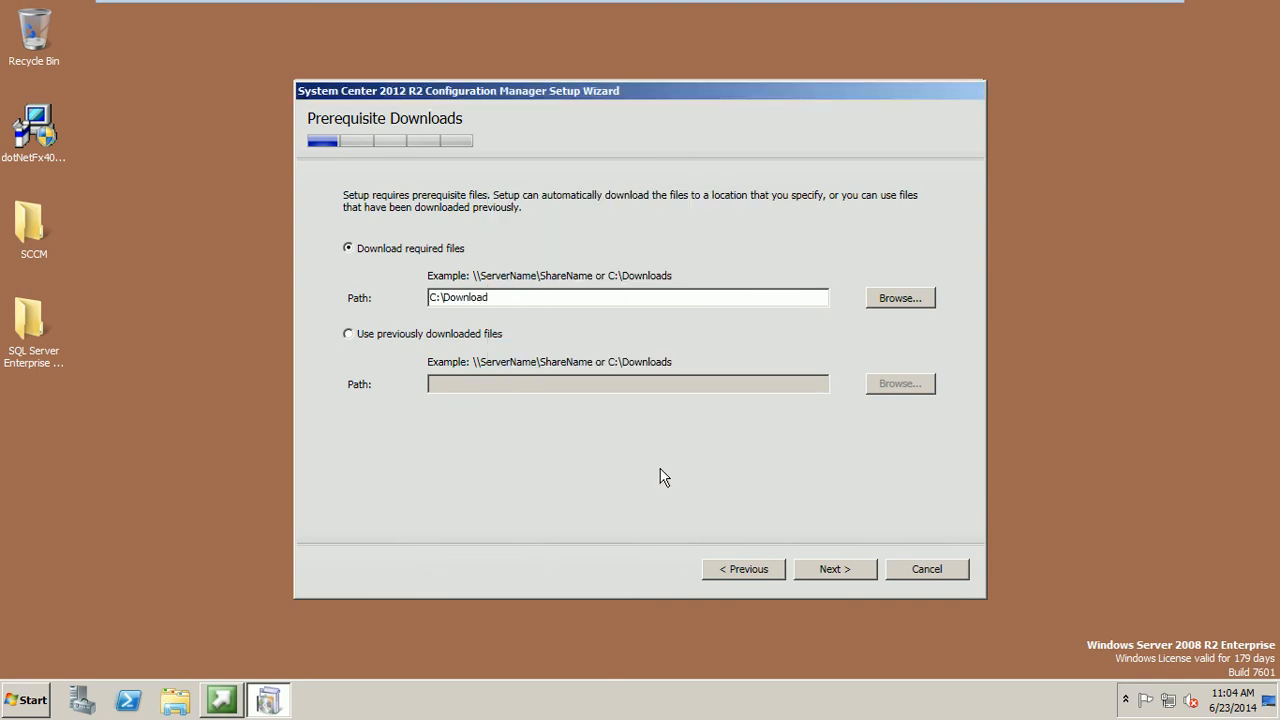
click(833, 570)
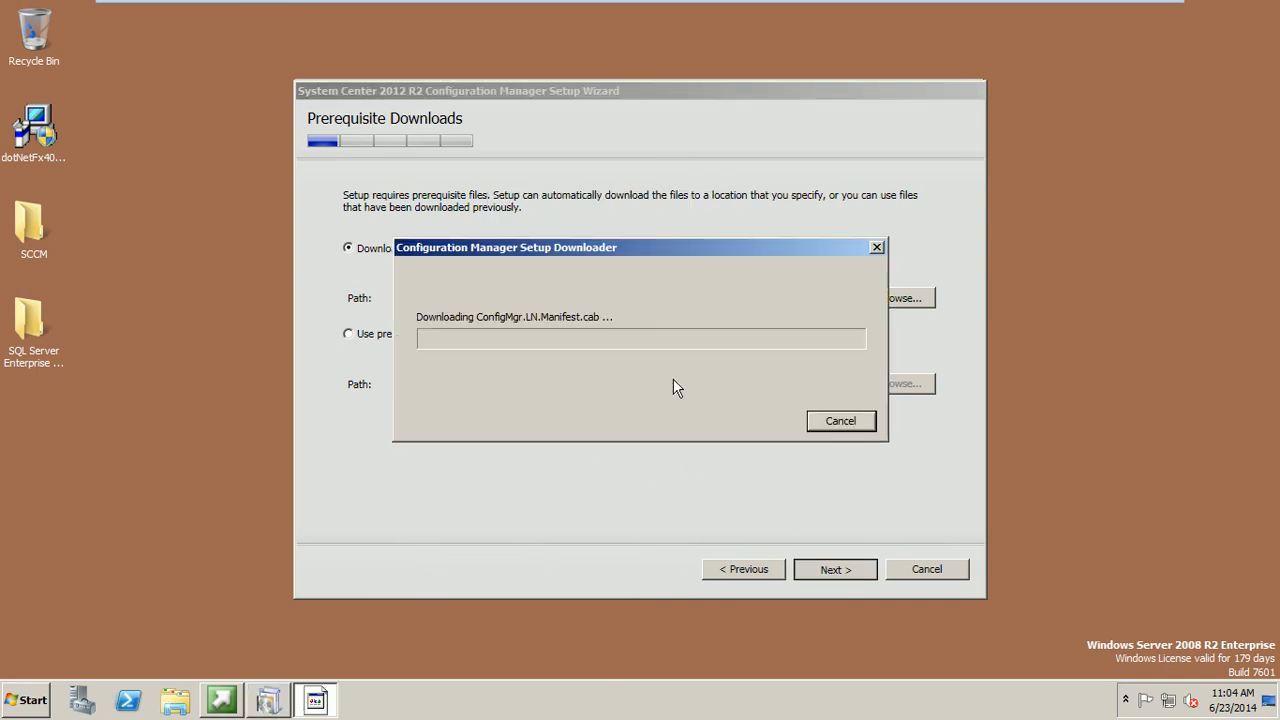
mouse_move(597, 4)
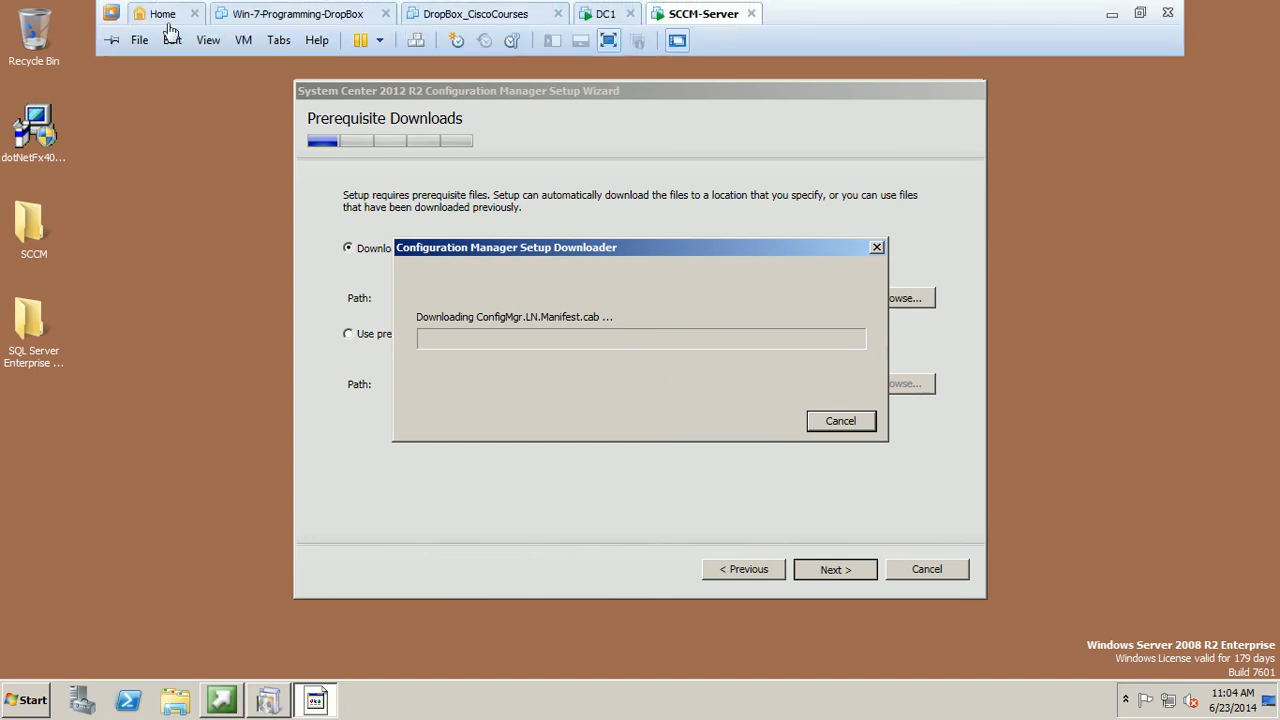
click(112, 41)
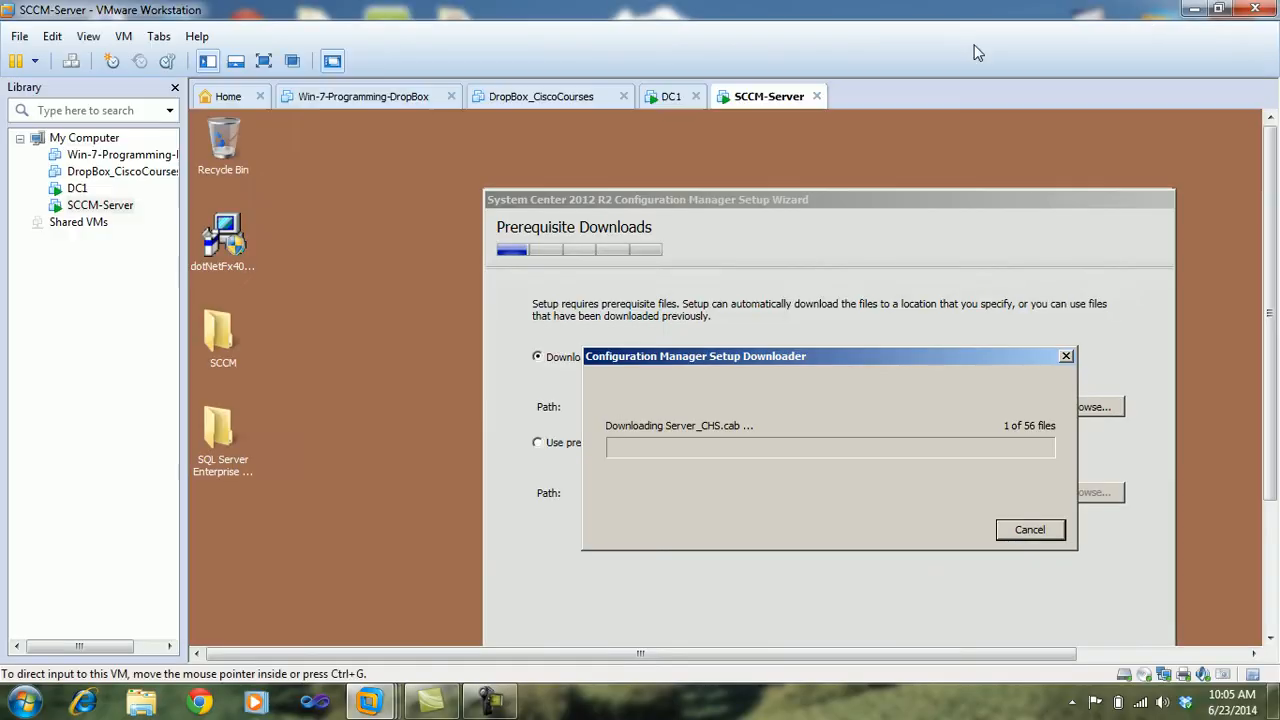
click(1139, 13)
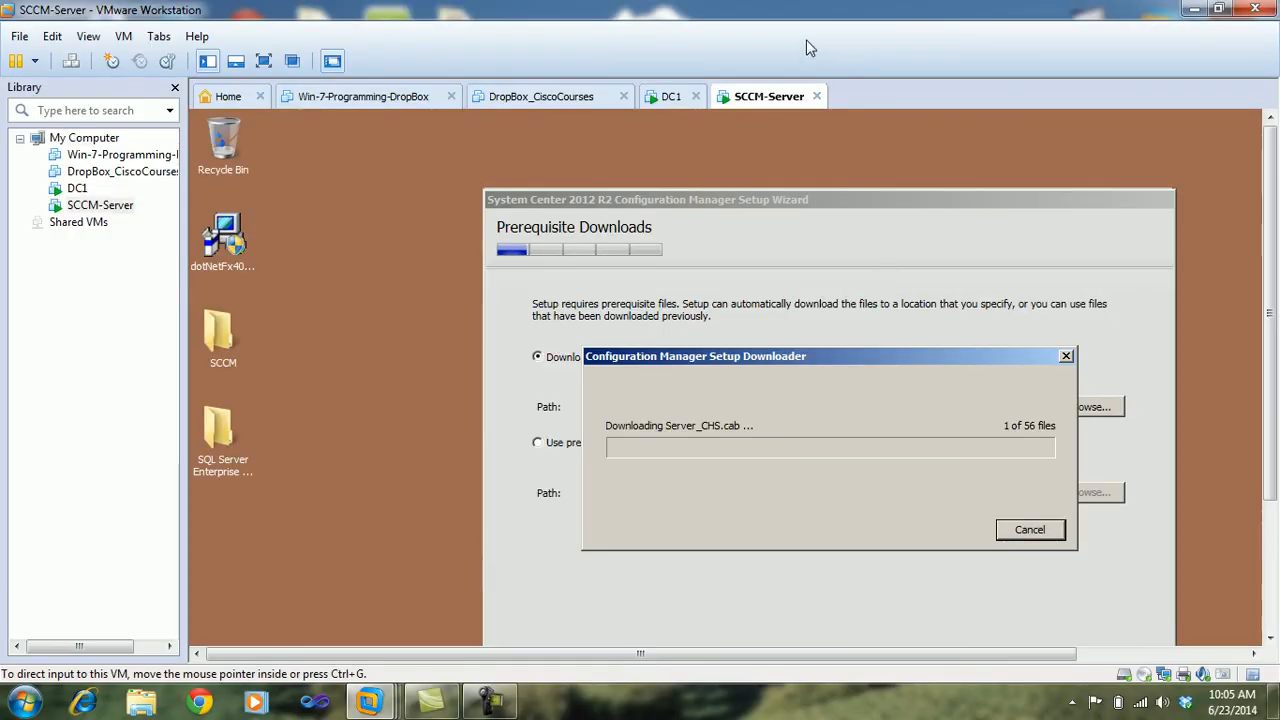
double_click(785, 20)
double_click(784, 18)
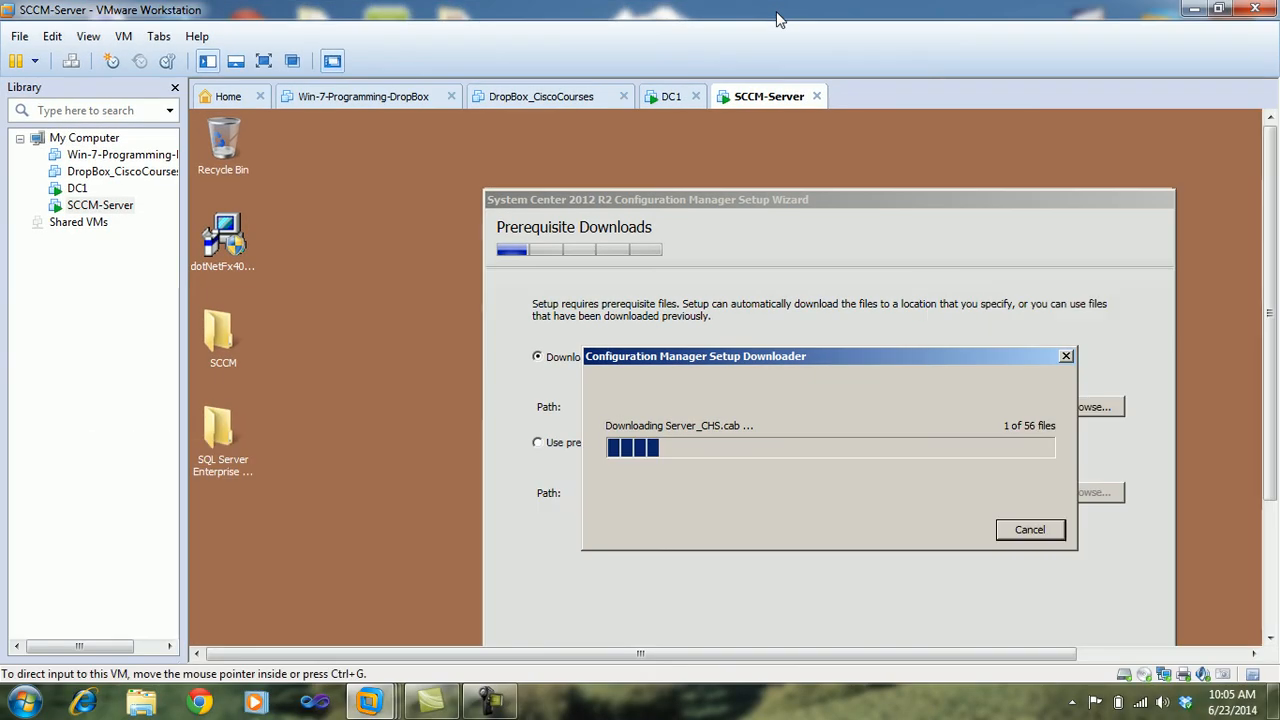
drag(1270, 320, 1270, 389)
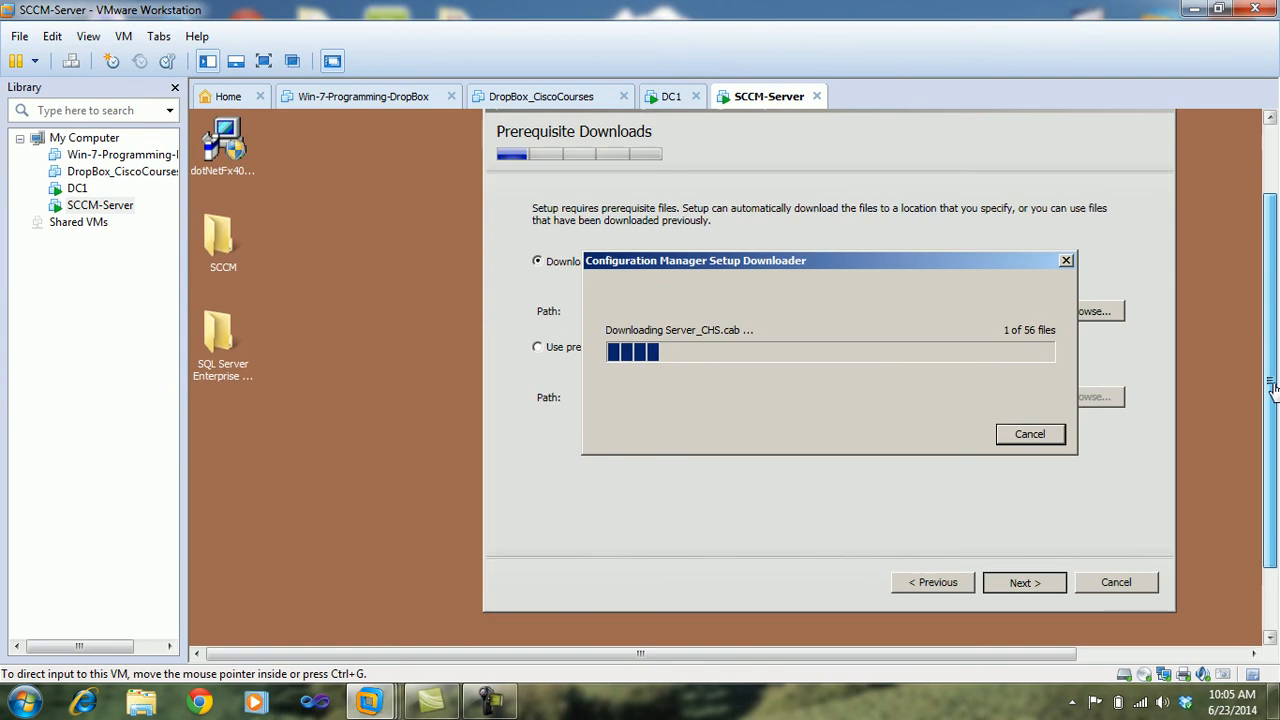
mouse_move(516, 704)
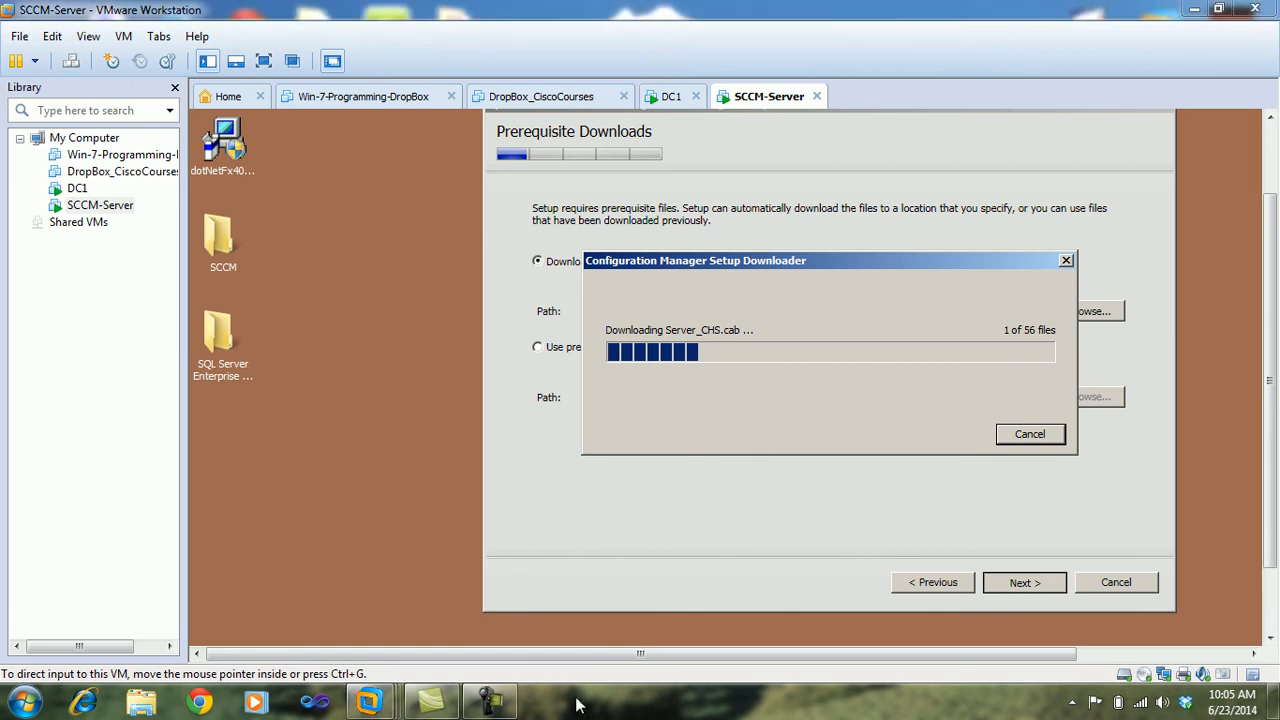
click(490, 703)
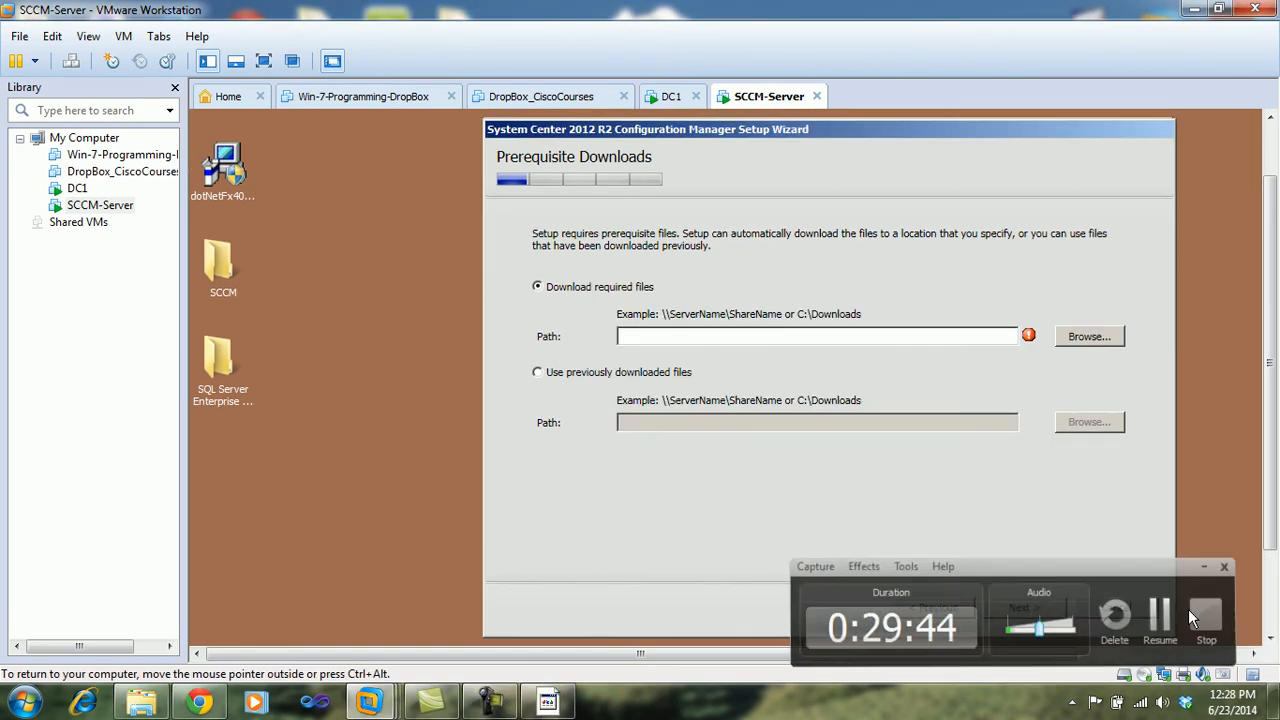